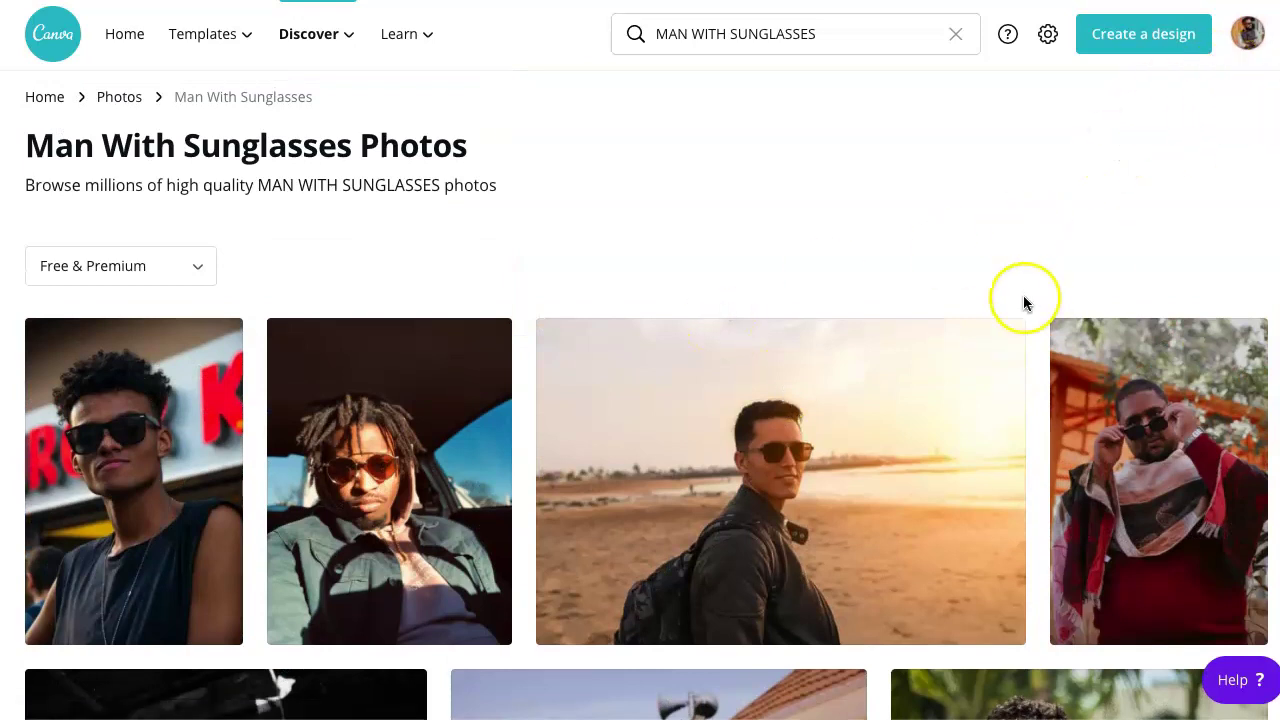
Filter the man with sunglasses photo results to show only free photos
scroll(1023, 295, down, 4)
scroll(986, 314, up, 4)
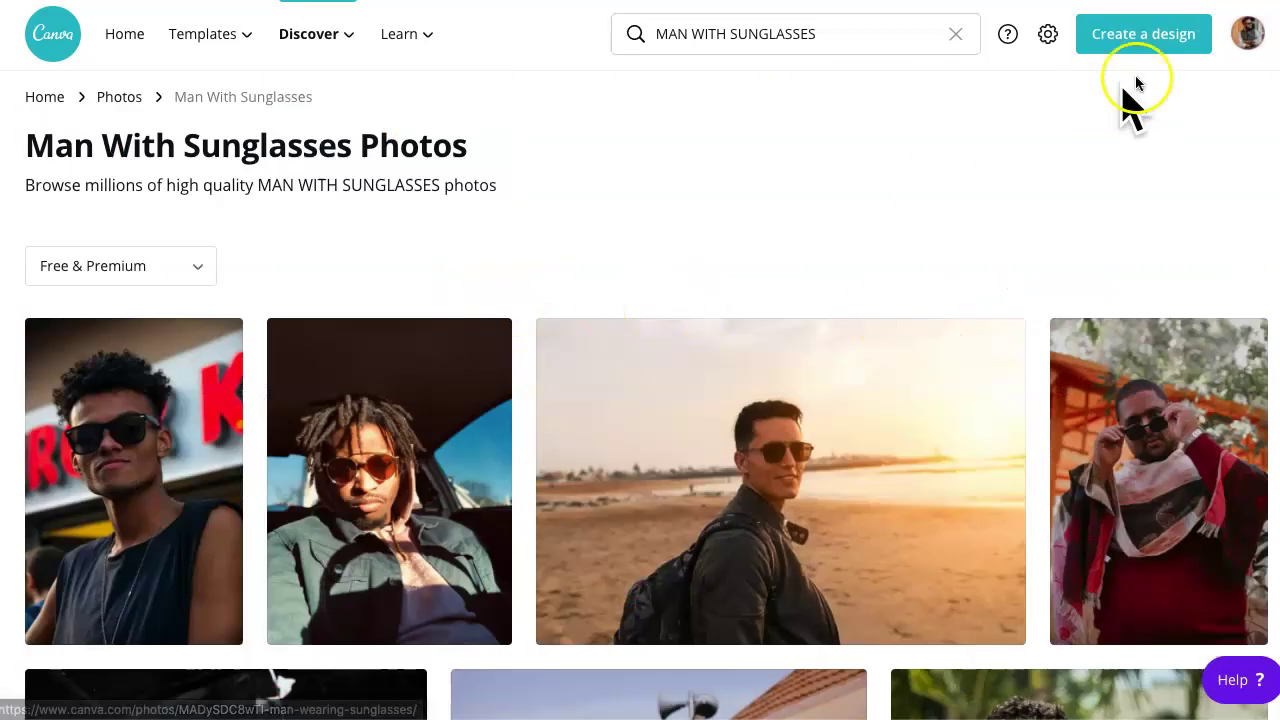
click(167, 279)
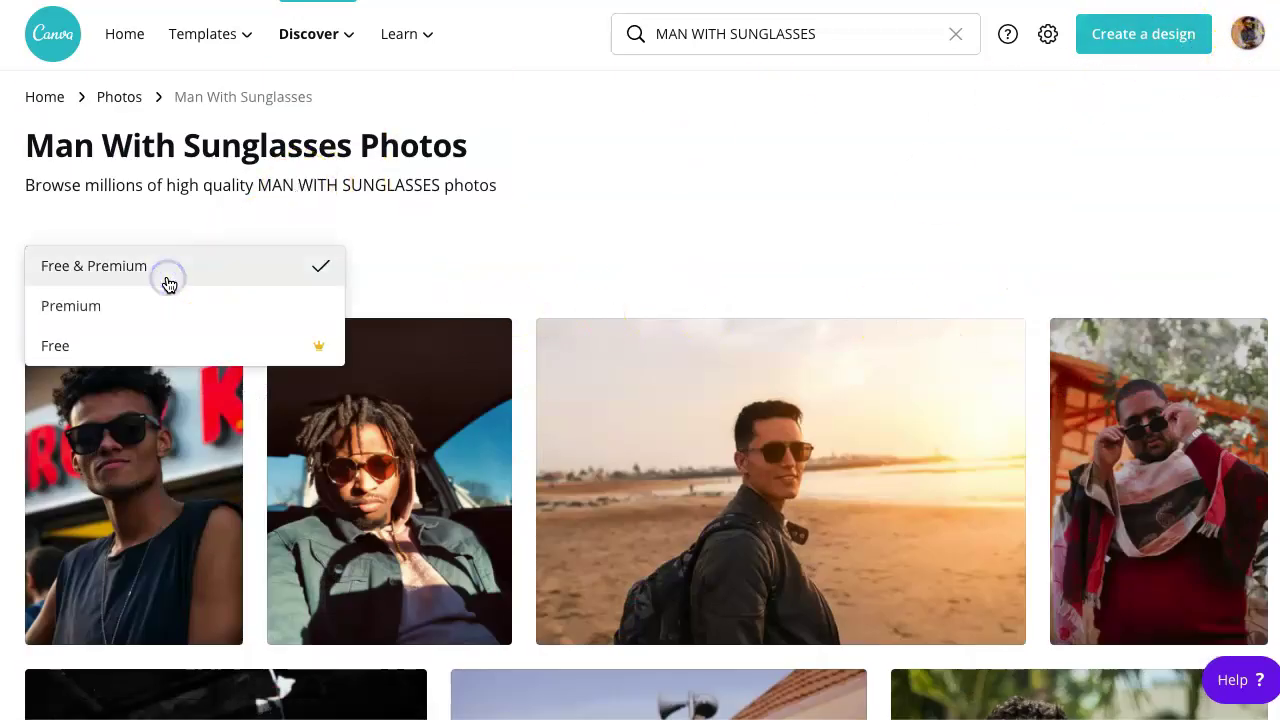
click(145, 344)
Browse through the free man with sunglasses photos and return to the beginning of the results
scroll(1013, 562, down, 9)
scroll(1013, 557, down, 9)
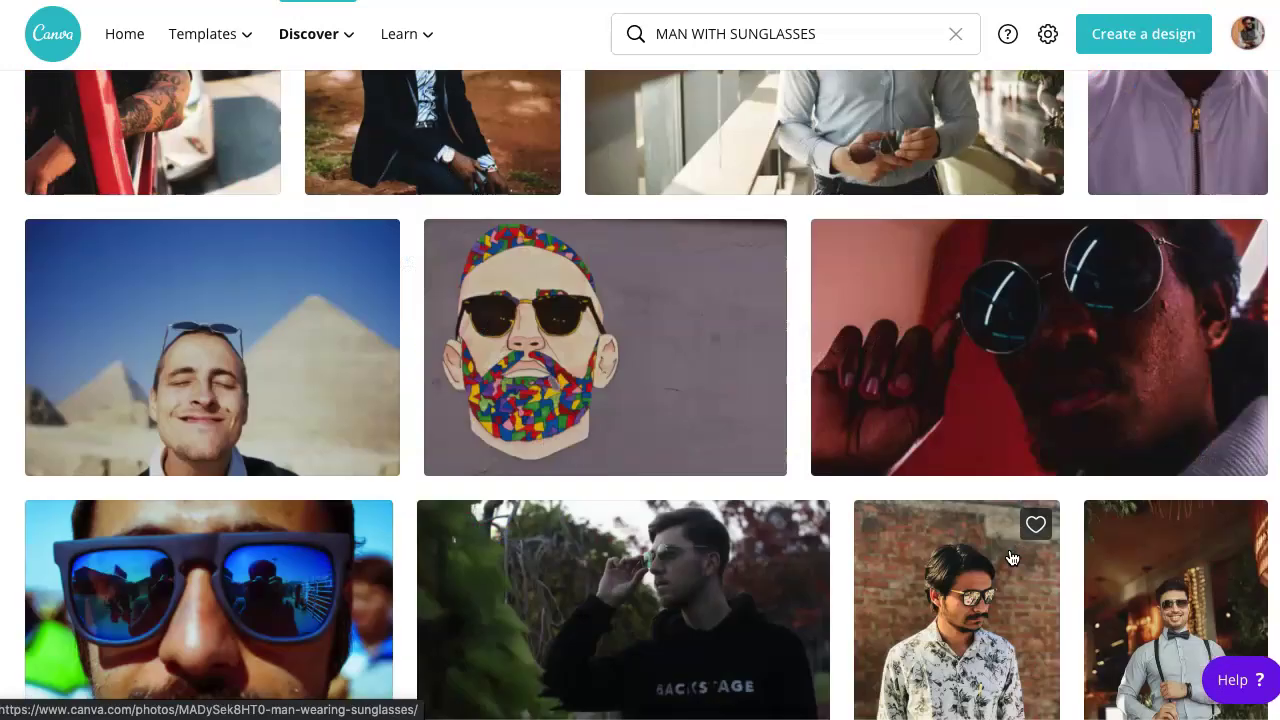
scroll(1012, 557, down, 3)
scroll(1012, 557, up, 6)
scroll(1012, 557, down, 9)
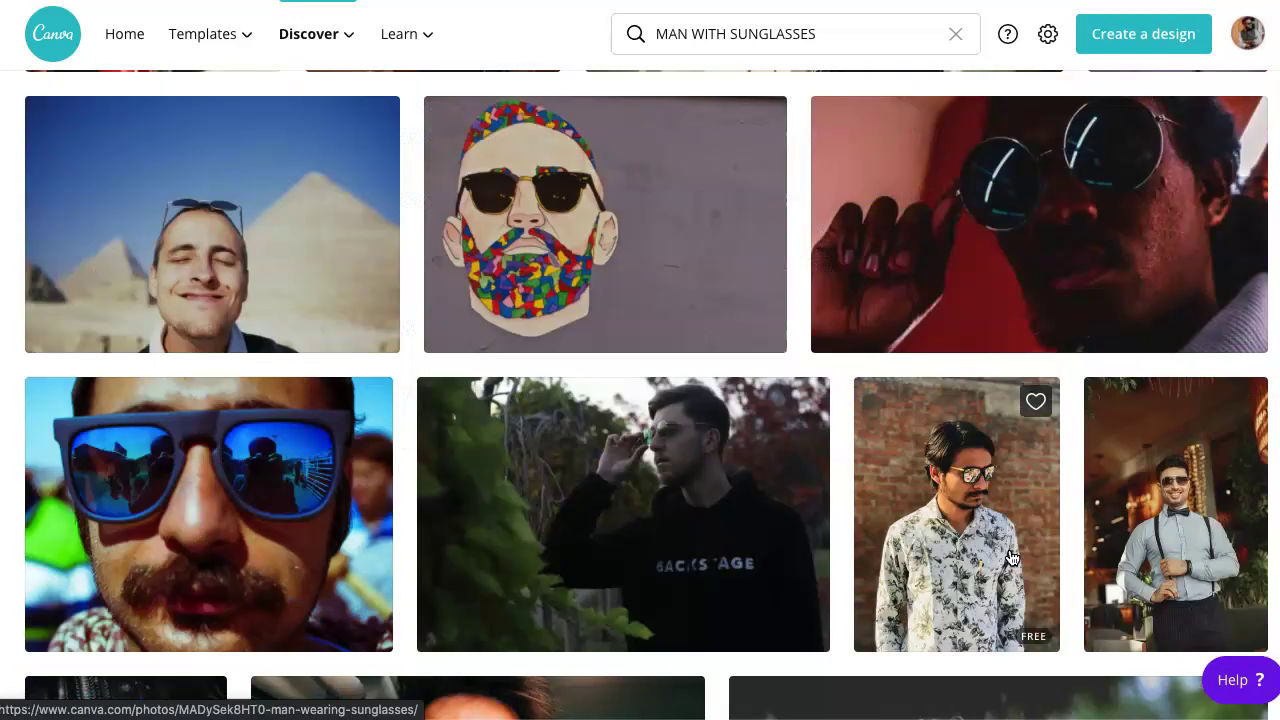
scroll(1012, 557, down, 10)
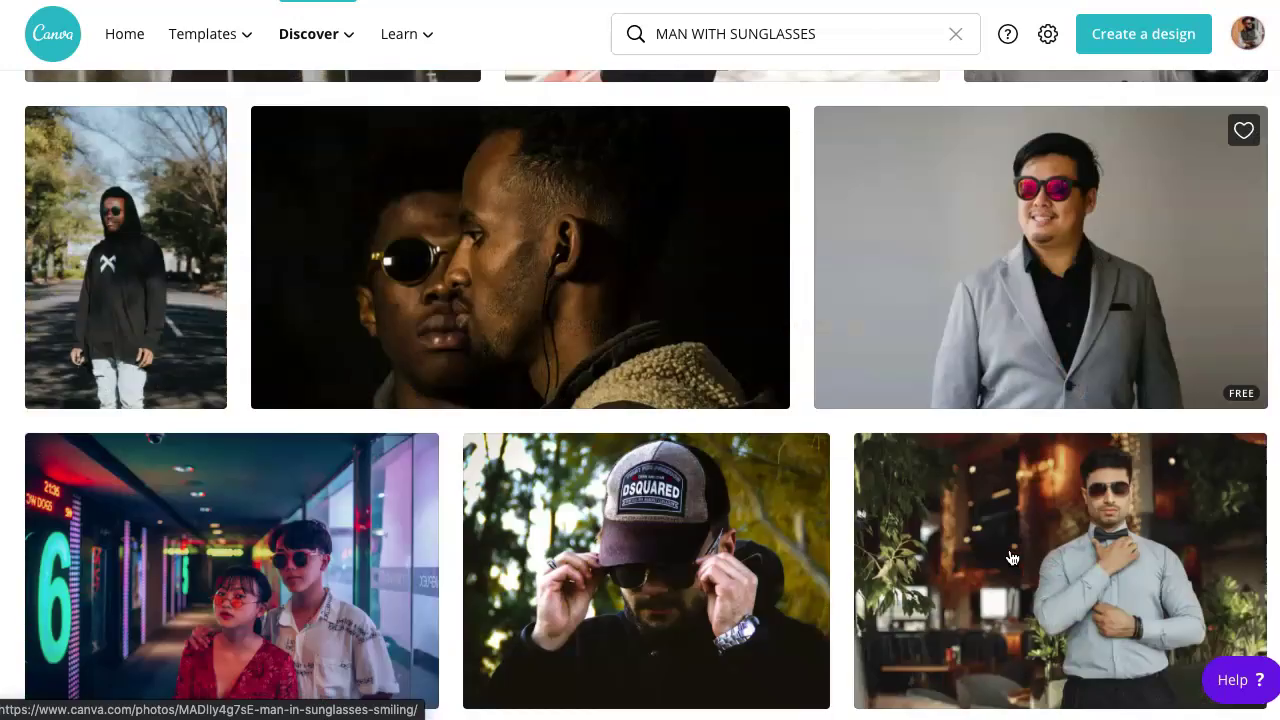
scroll(1012, 557, down, 9)
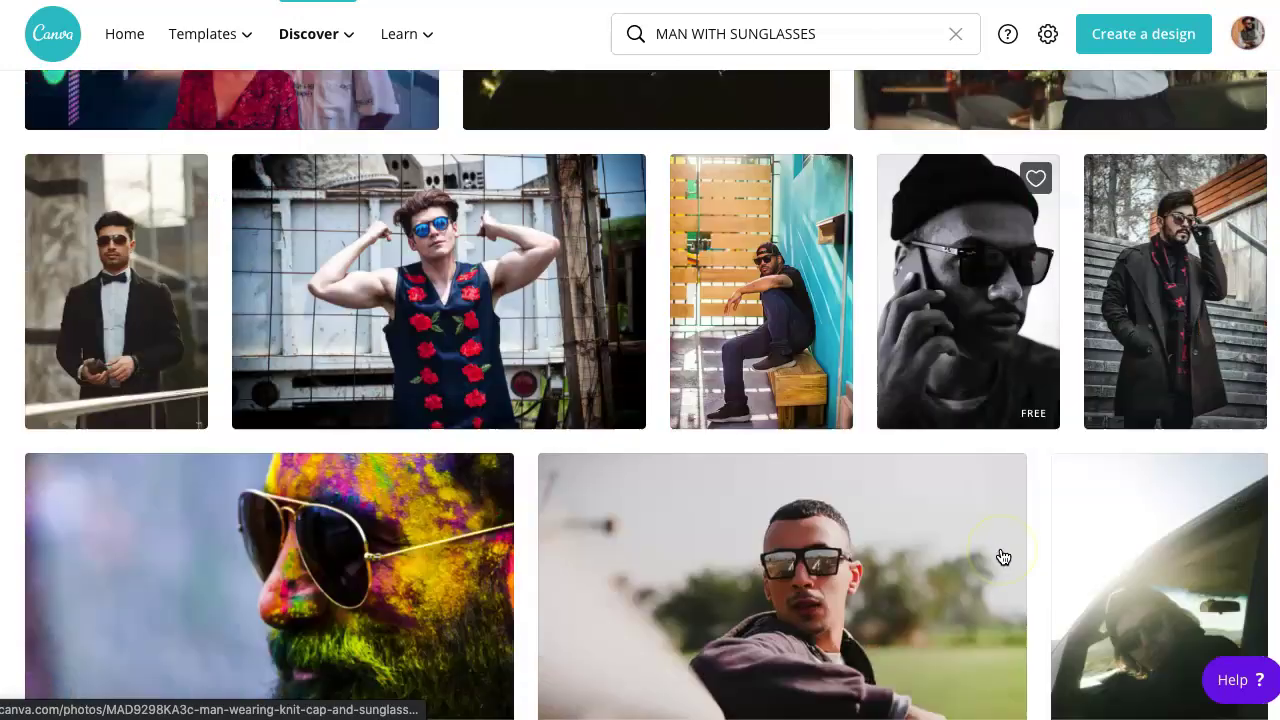
key(Home)
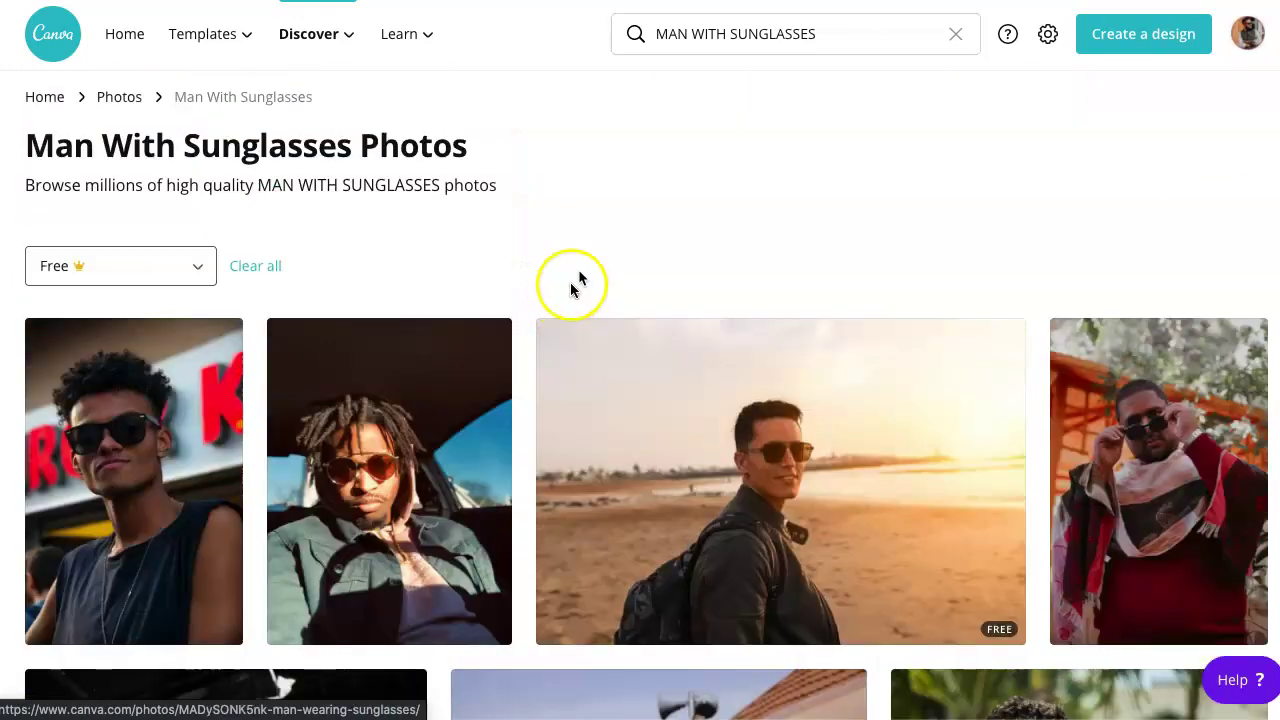
Search the photo library for "woman" and like the free photo of the curly-haired woman meditating
click(956, 35)
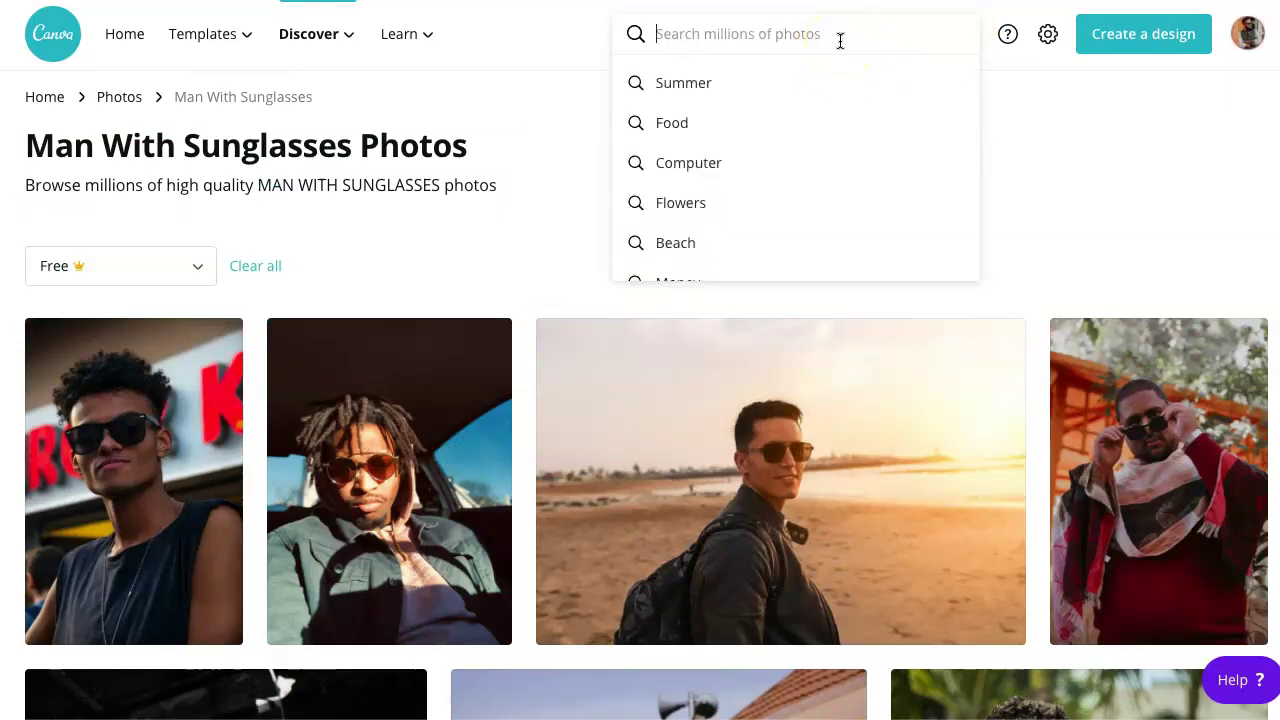
text(woman)
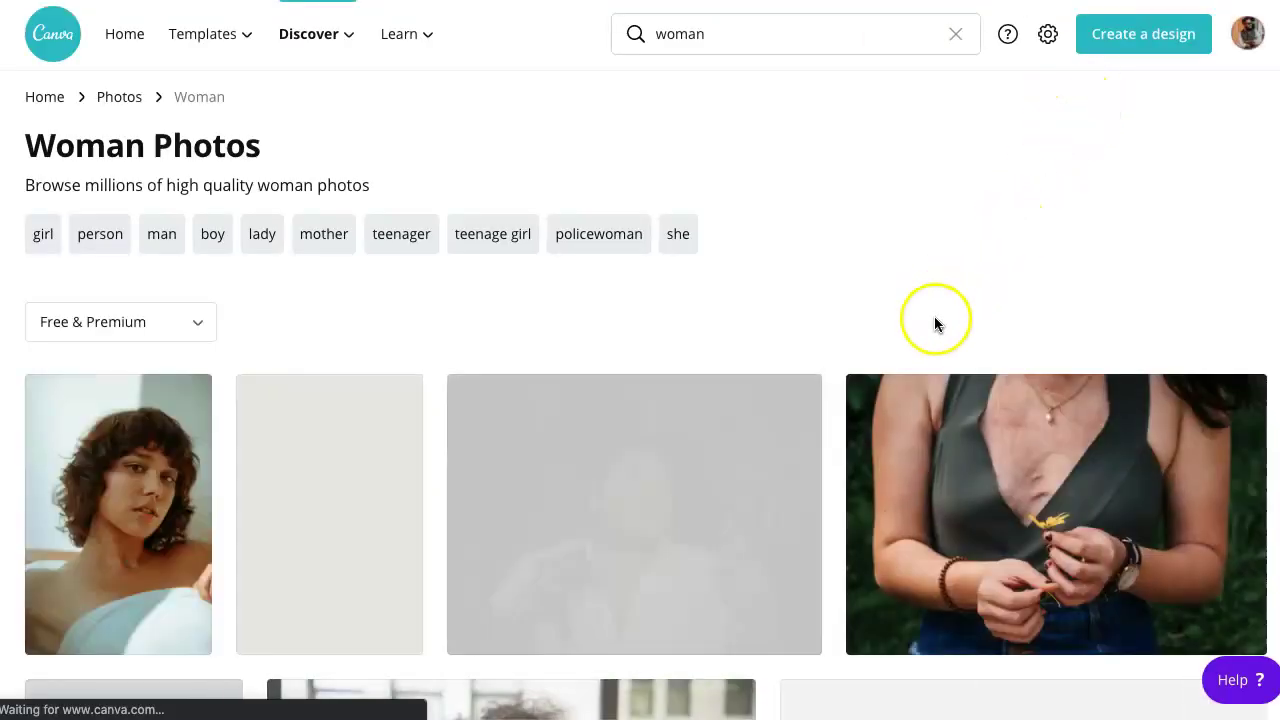
scroll(920, 267, down, 2)
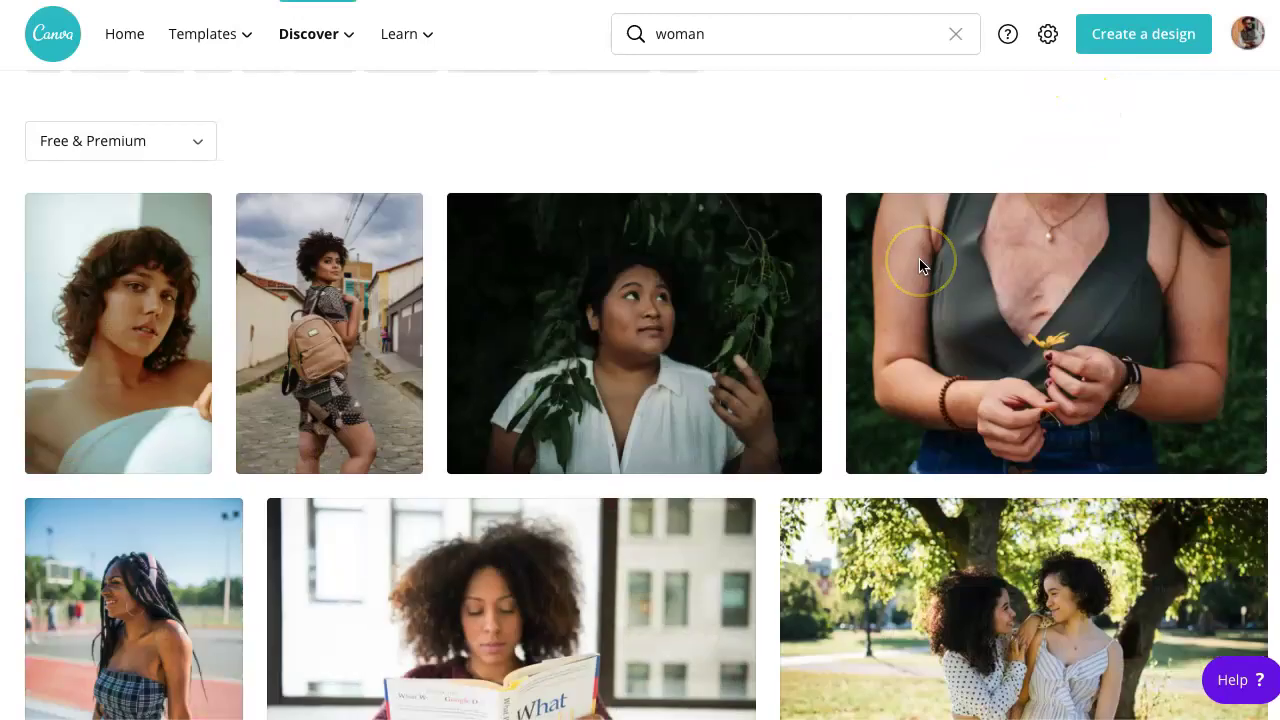
scroll(860, 272, down, 2)
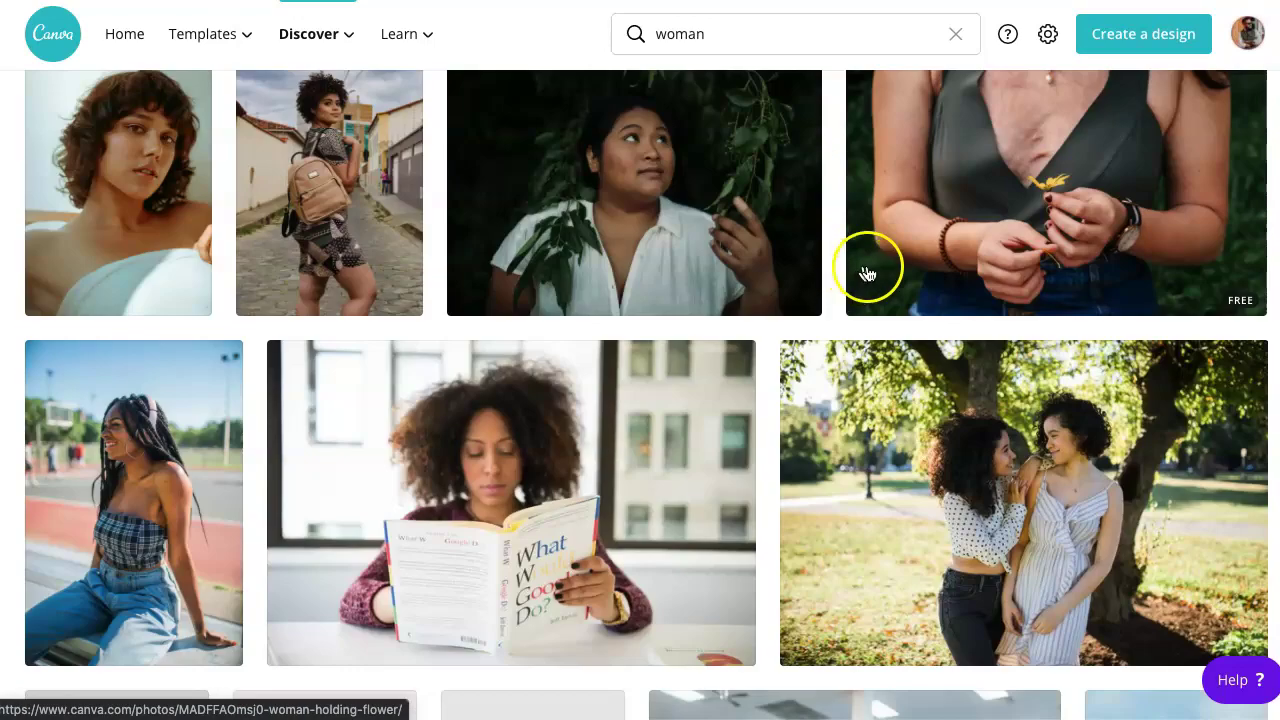
scroll(867, 272, down, 5)
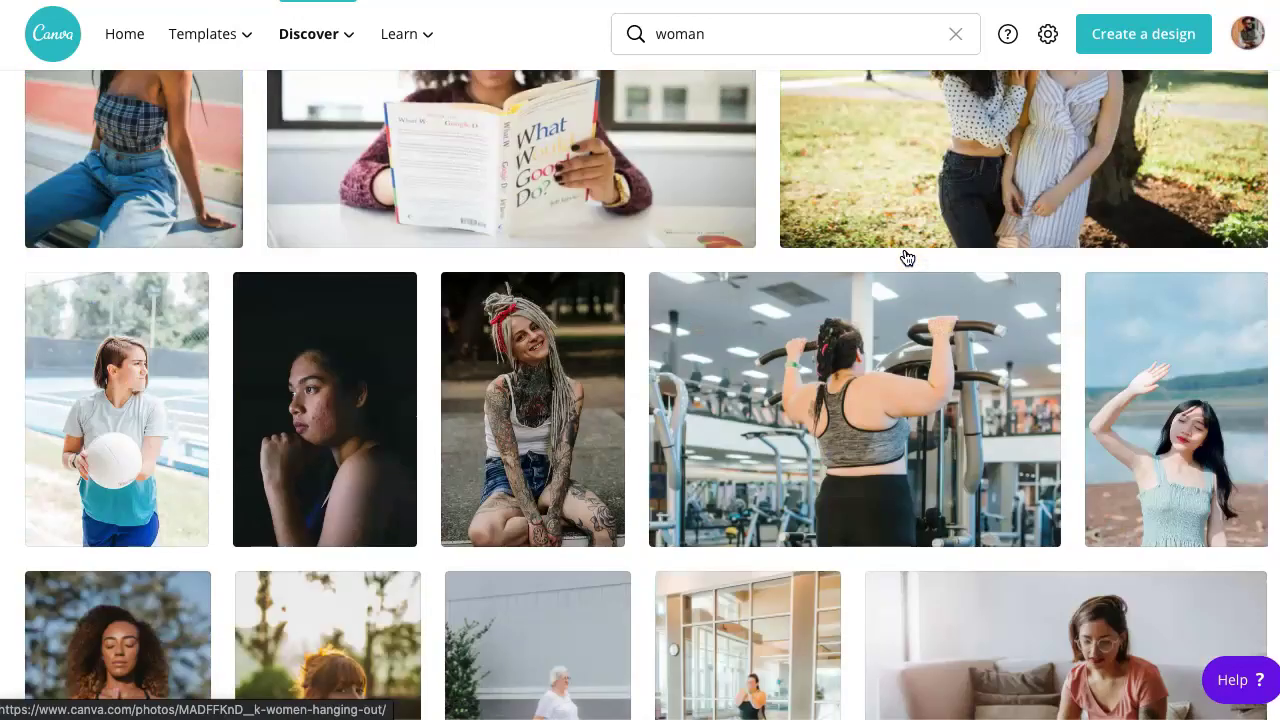
scroll(907, 258, down, 5)
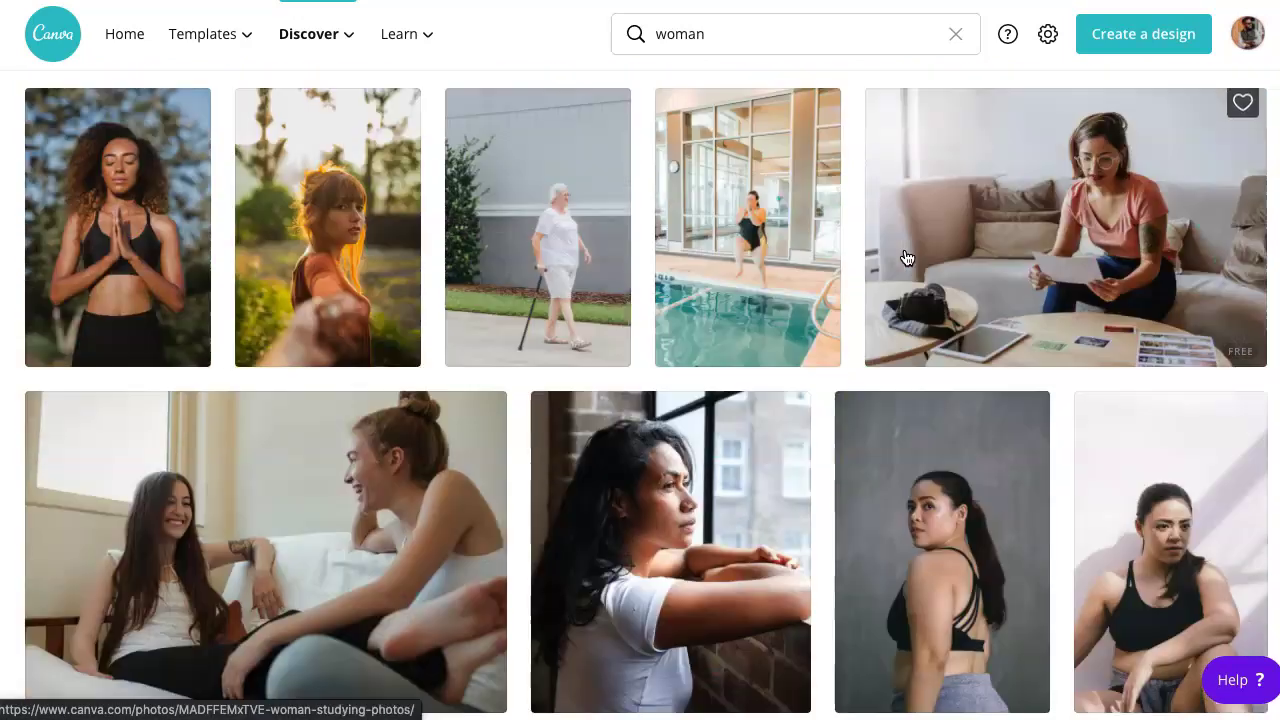
scroll(907, 258, down, 1)
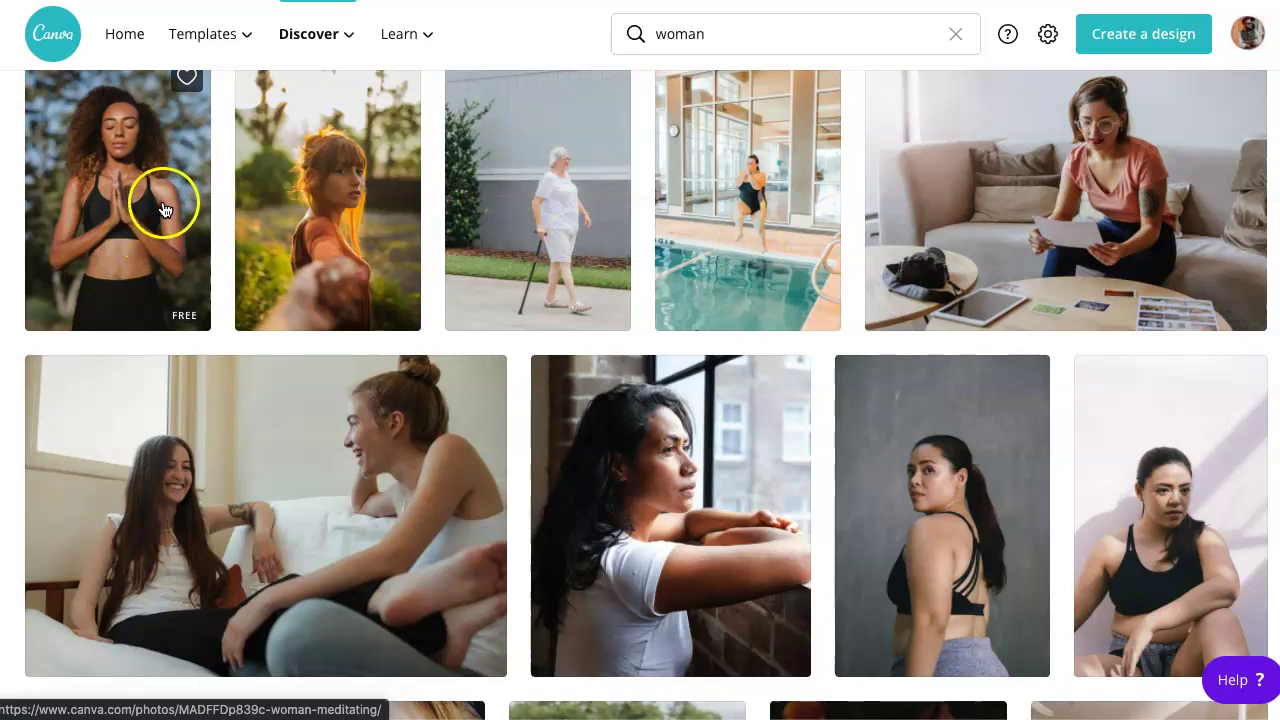
click(186, 80)
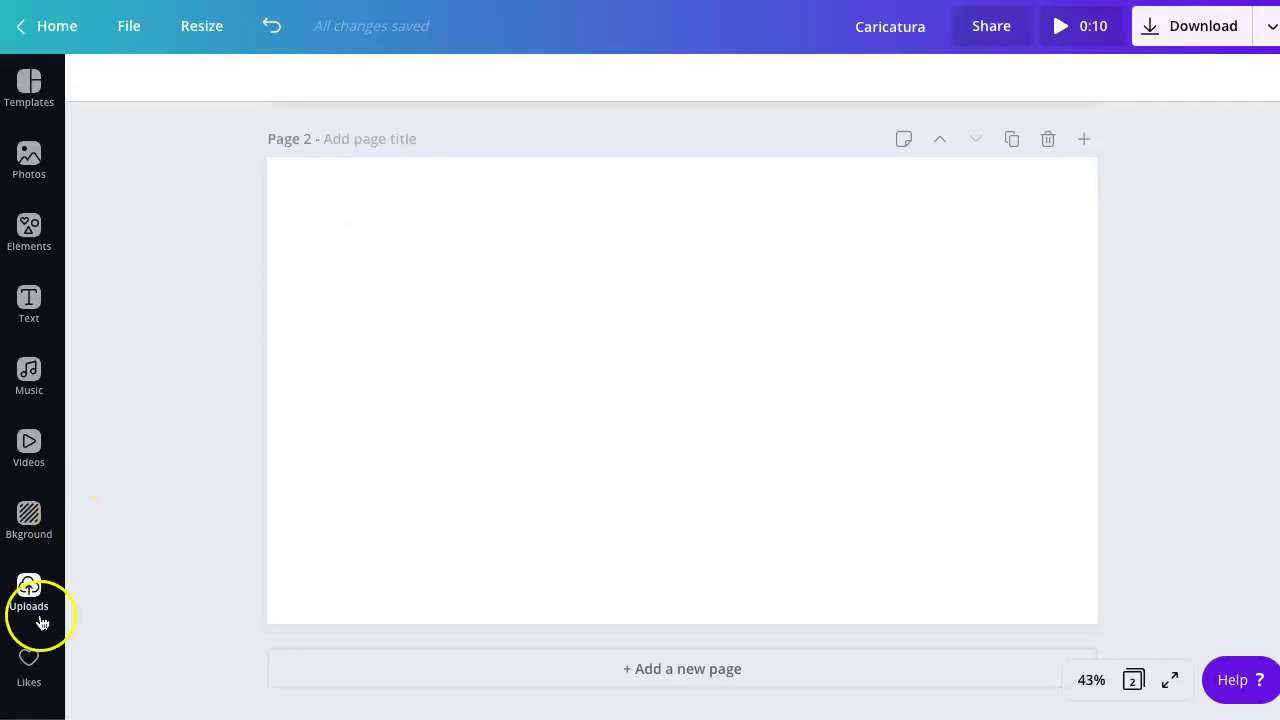
Switch to the Caricatura design and look through its uploaded images
click(30, 585)
scroll(240, 420, down, 5)
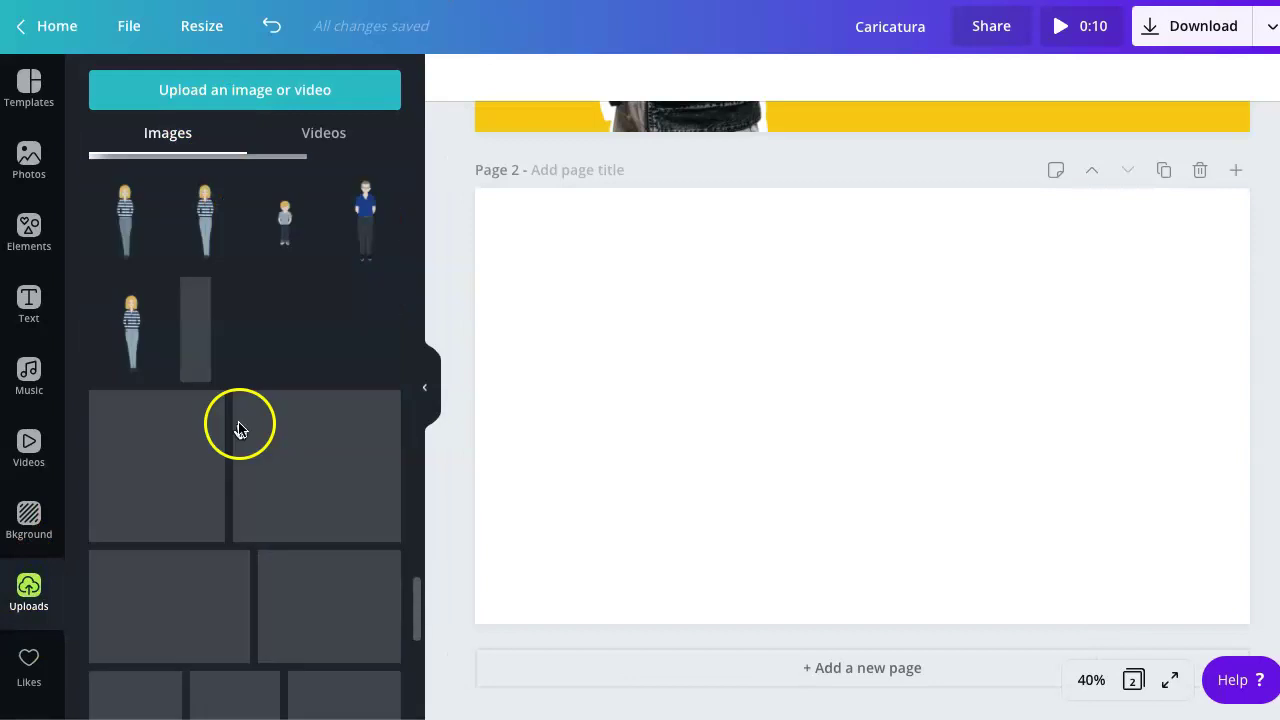
scroll(241, 416, down, 5)
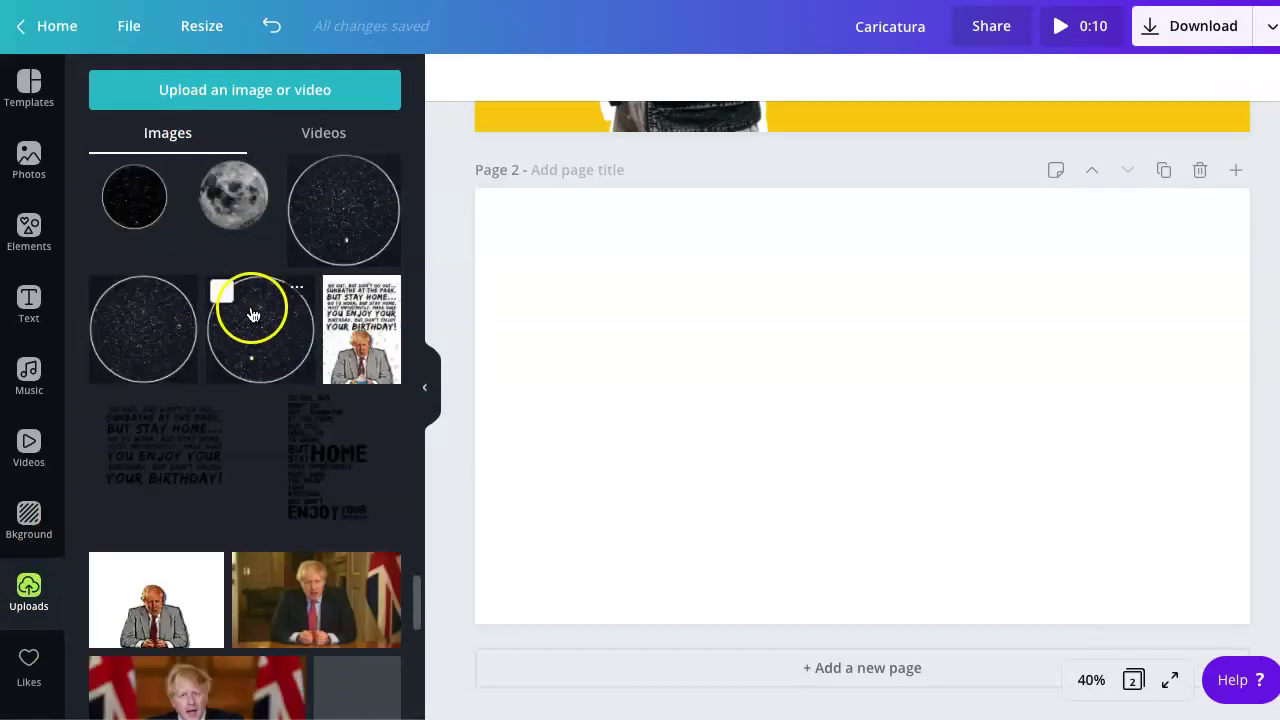
scroll(300, 325, down, 10)
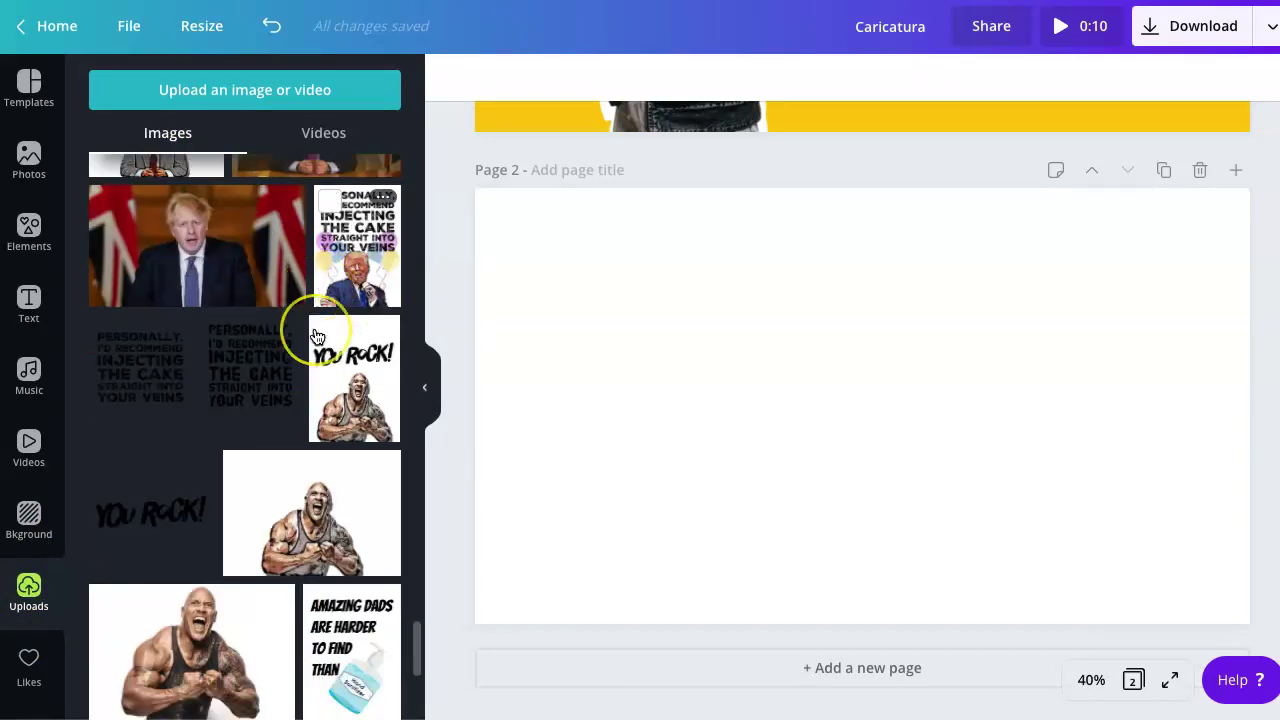
scroll(315, 335, down, 10)
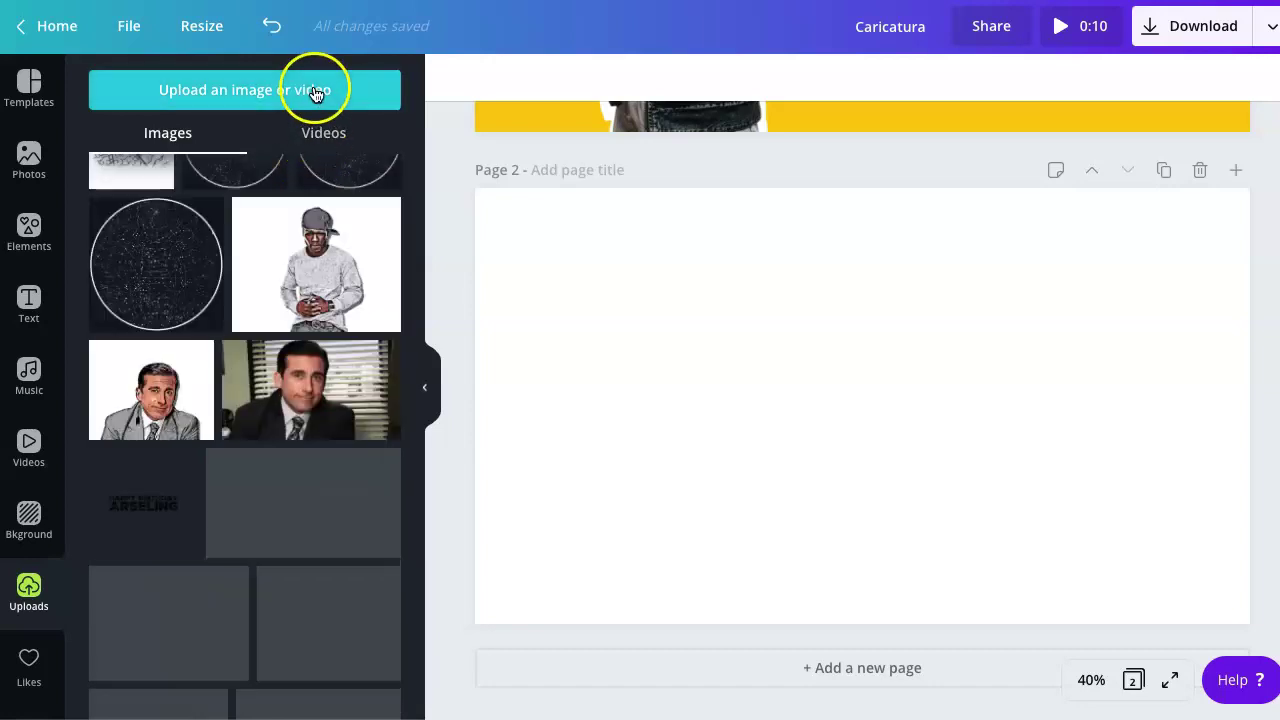
scroll(357, 218, down, 2)
scroll(403, 329, up, 10)
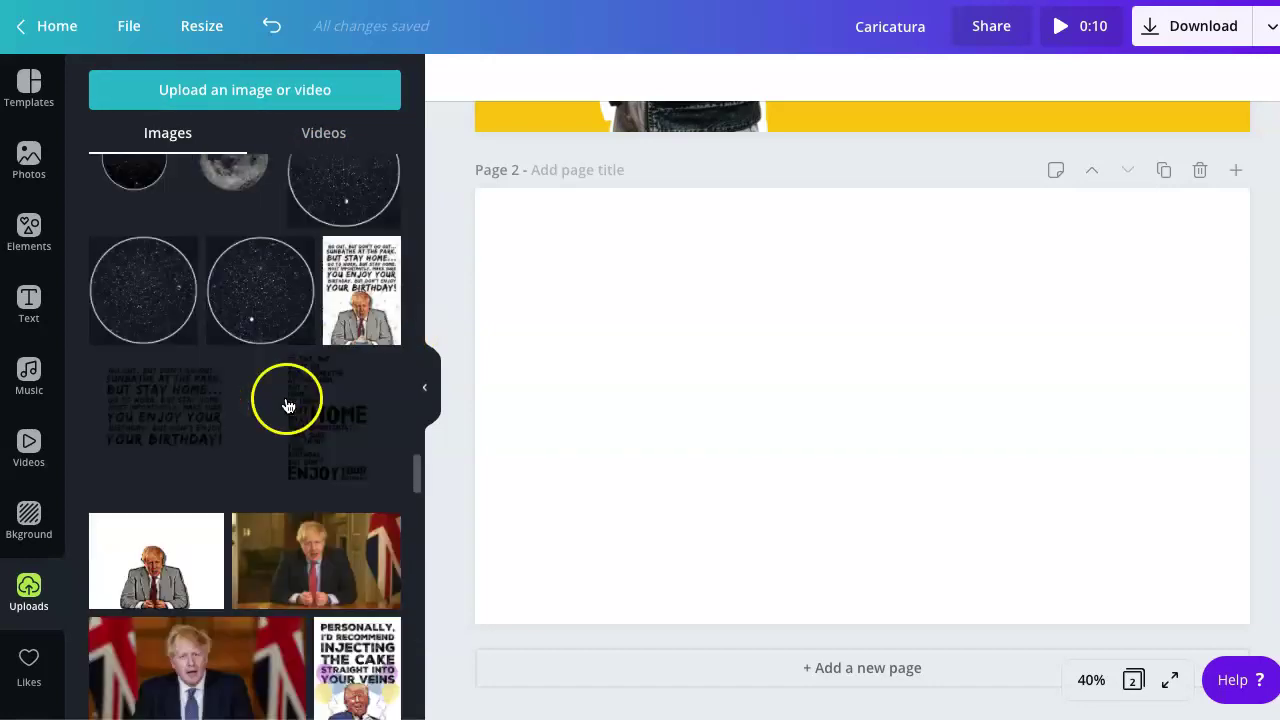
scroll(29, 665, down, 3)
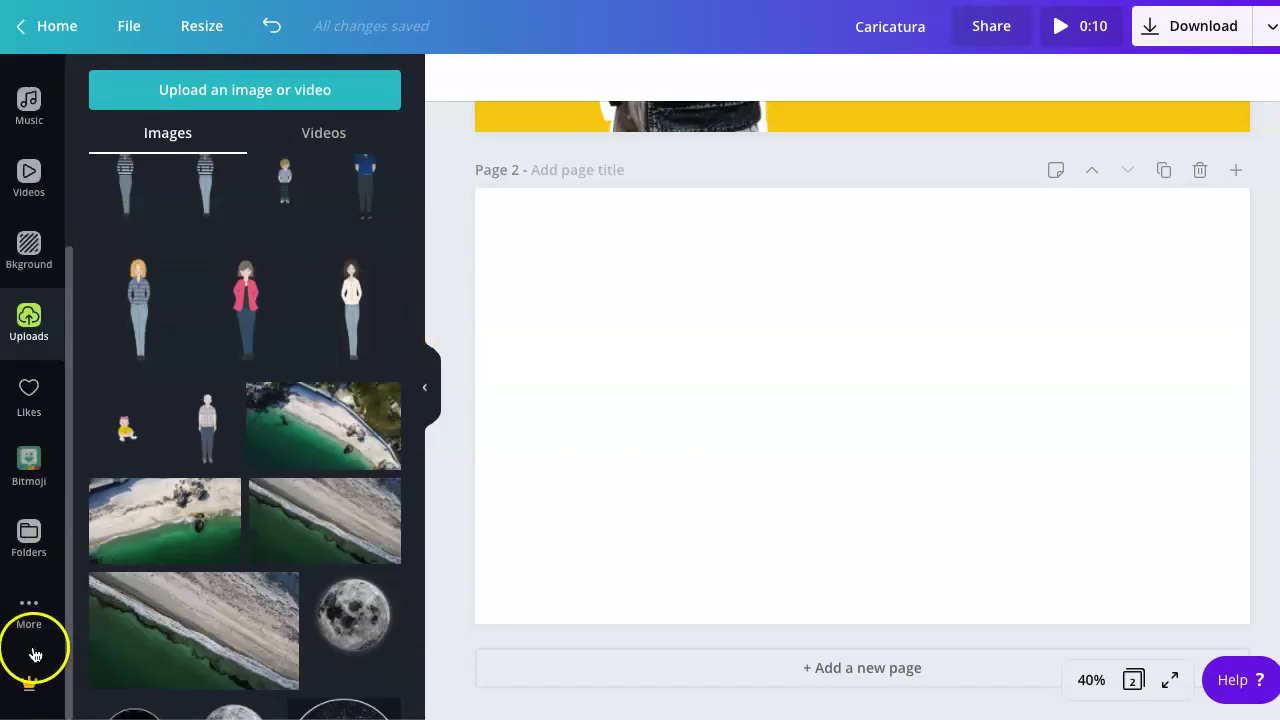
Reload the design editor to refresh the liked items and open the Likes folder
click(46, 537)
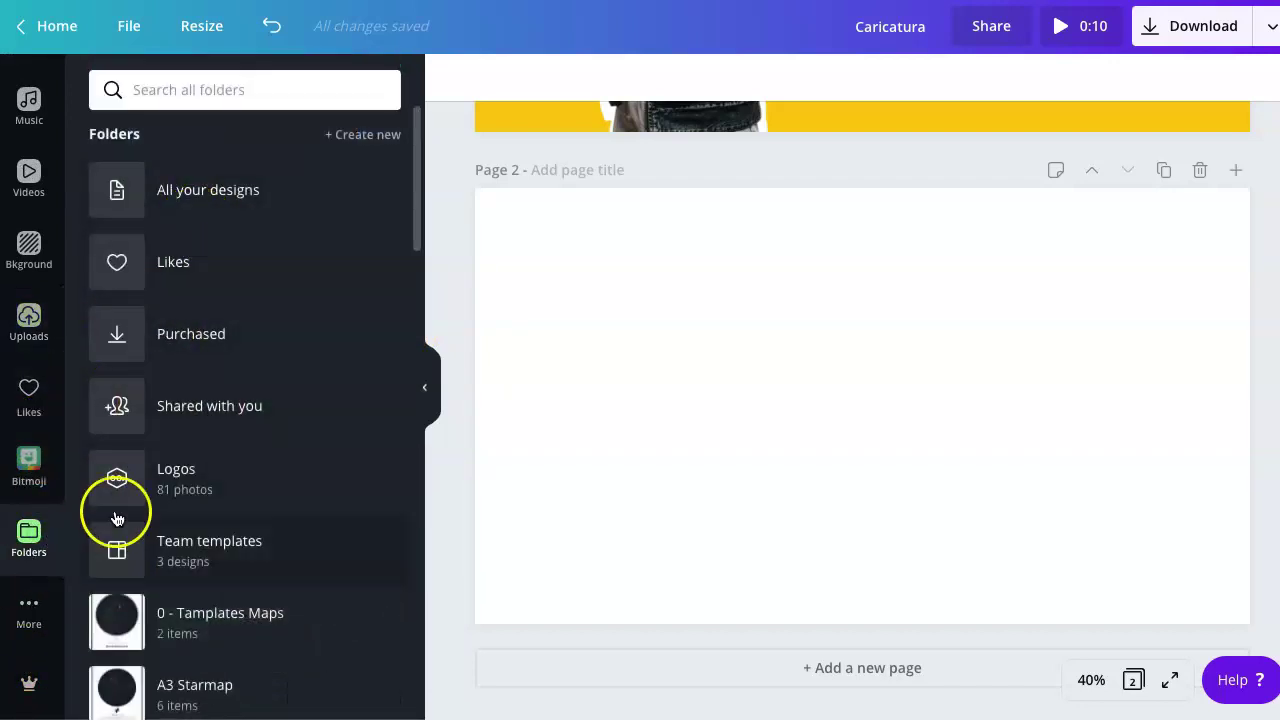
click(280, 260)
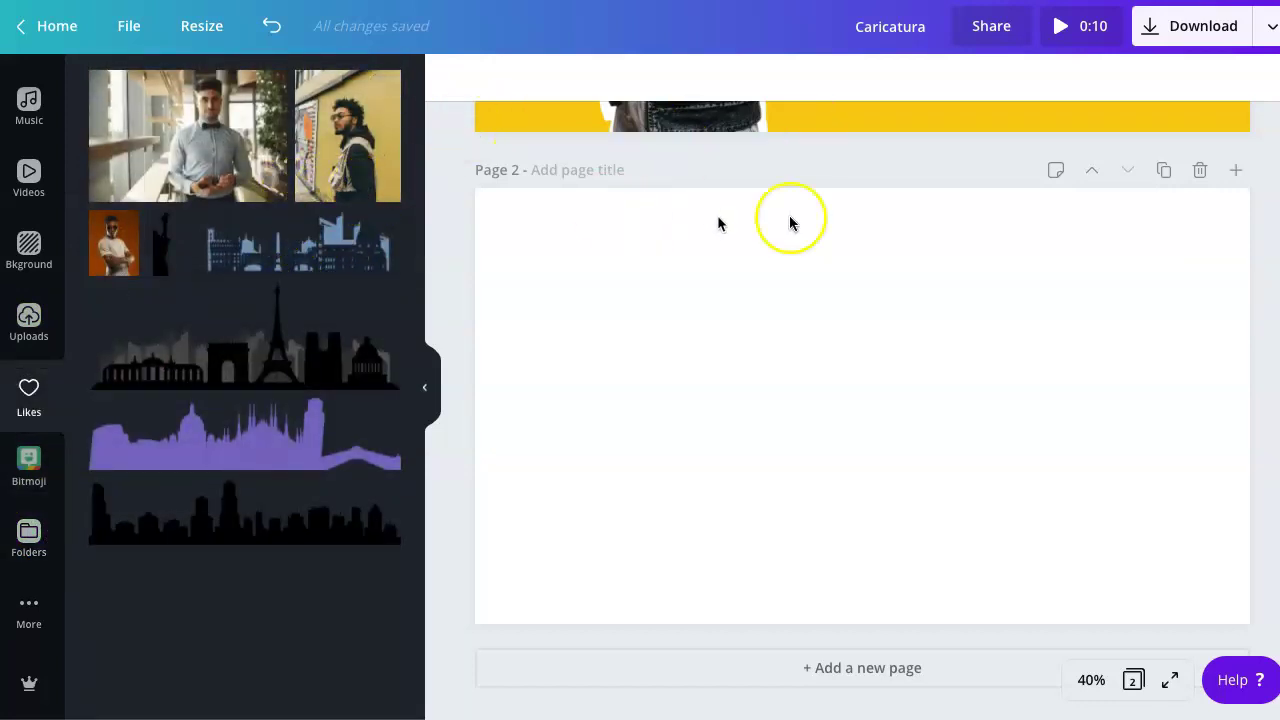
scroll(931, 287, up, 5)
scroll(740, 230, down, 5)
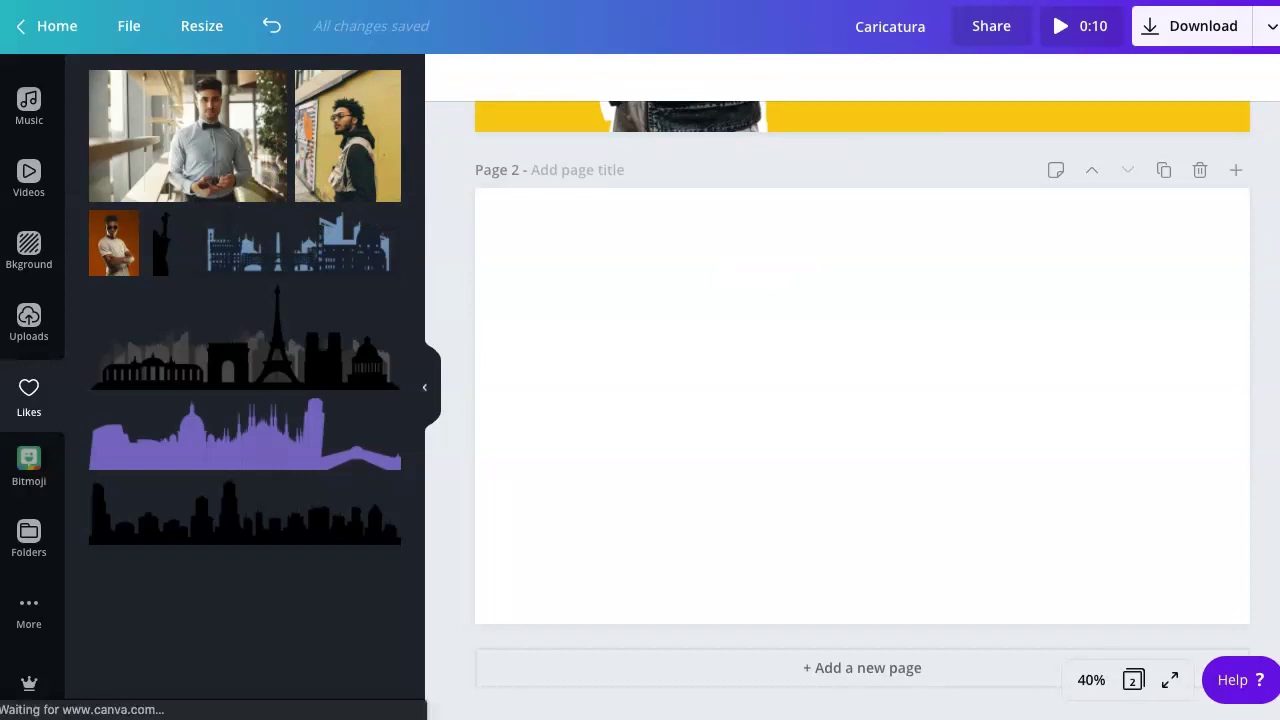
scroll(812, 310, down, 5)
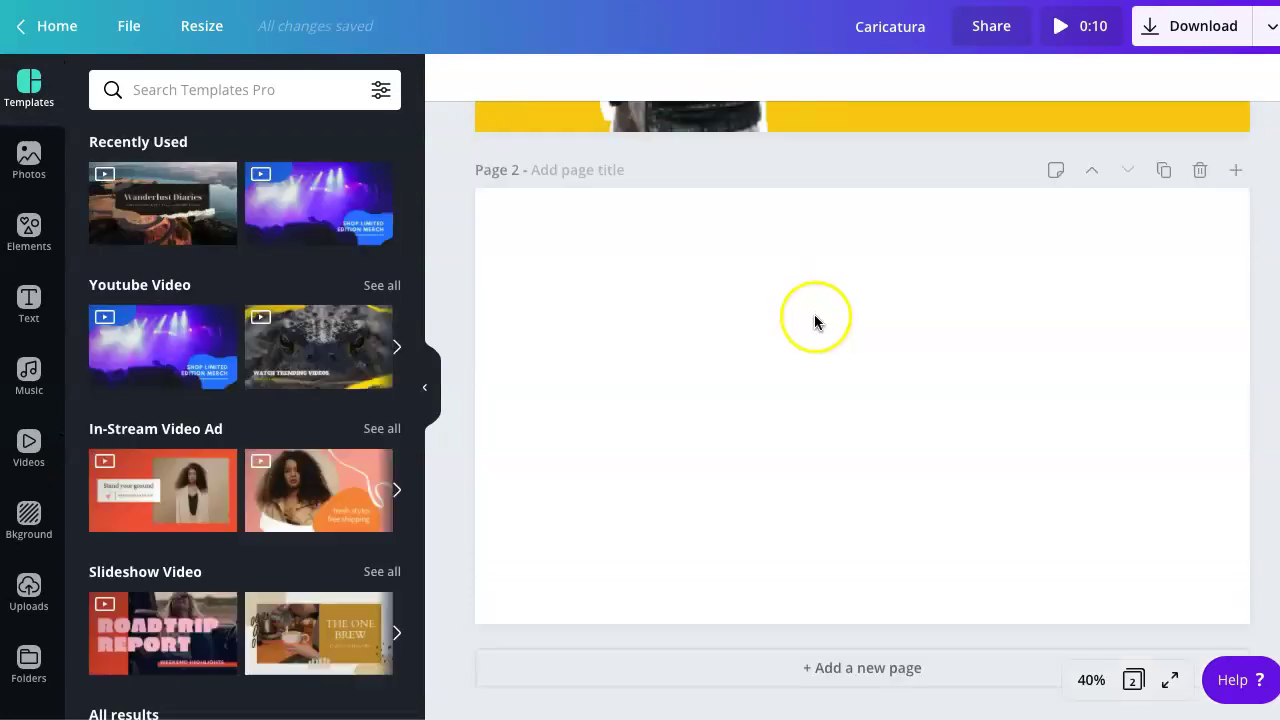
click(31, 657)
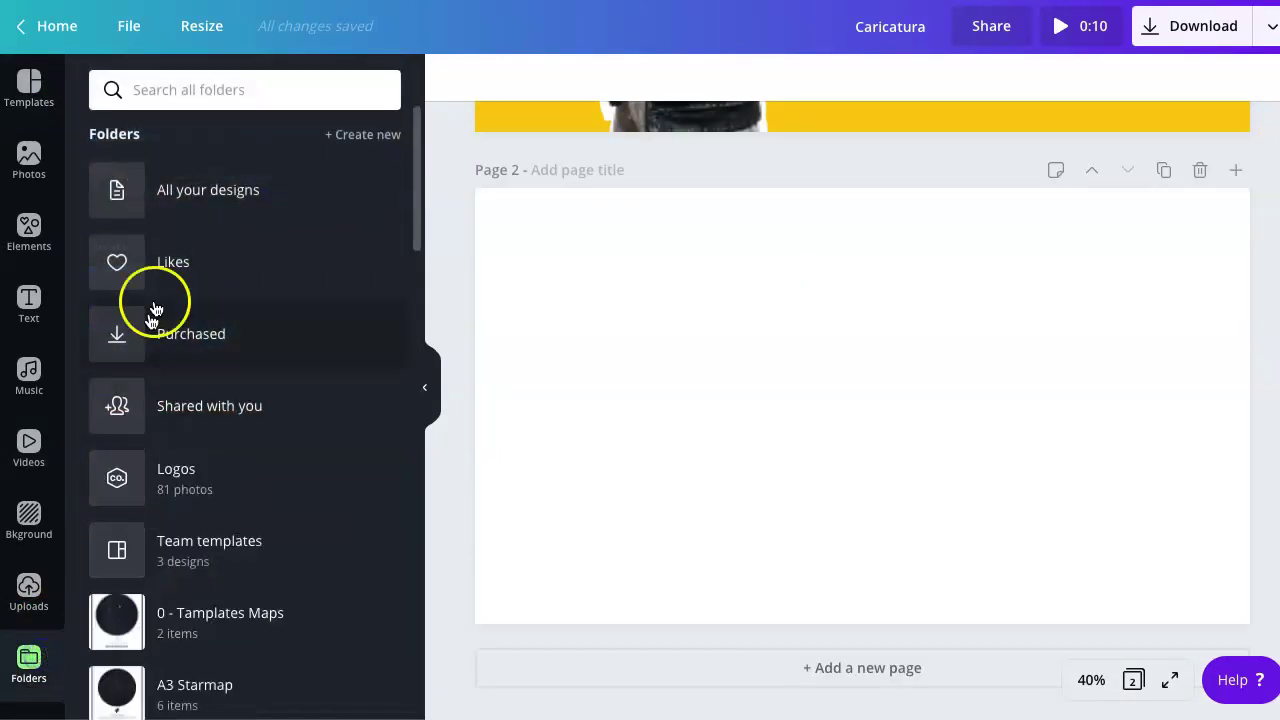
click(183, 258)
Add the liked photo of the meditating woman to page 2, enlarge it to nearly page height, centre it and collapse the Likes folder
click(126, 127)
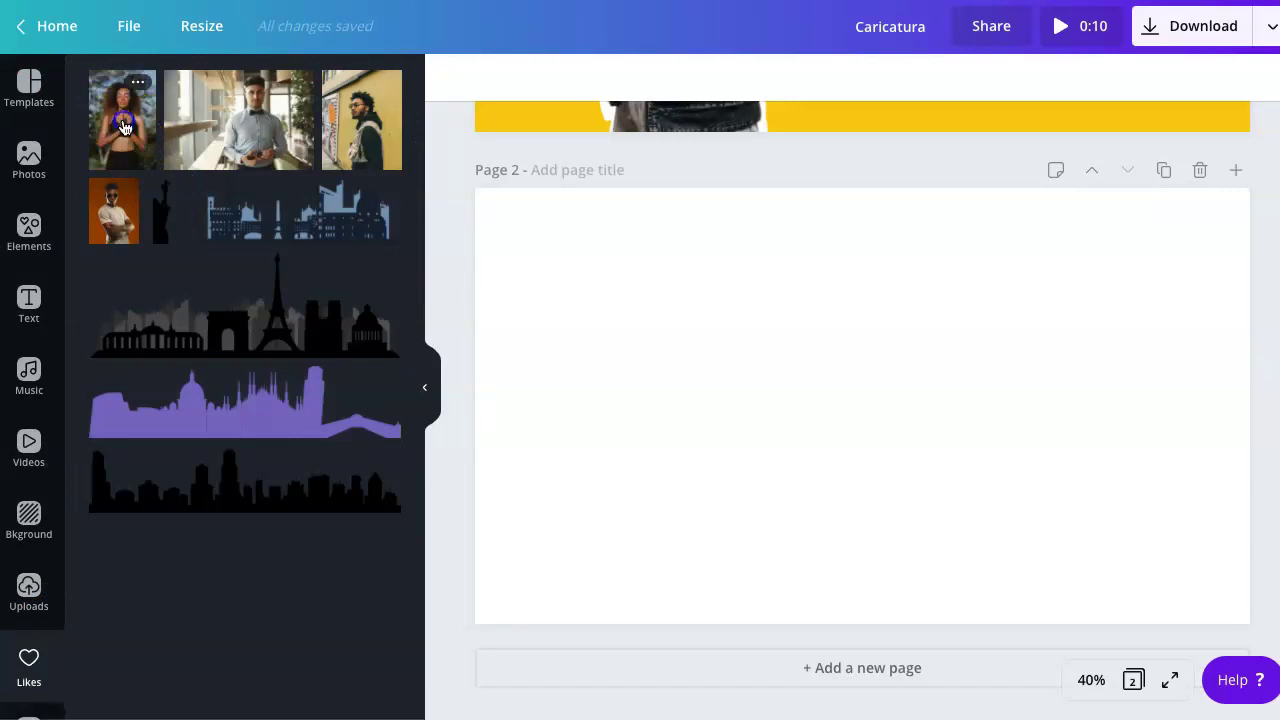
click(873, 366)
drag(983, 230, 1023, 206)
mouse_move(961, 297)
mouse_down()
mouse_move(955, 317)
mouse_move(969, 311)
mouse_move(948, 310)
mouse_up()
click(671, 294)
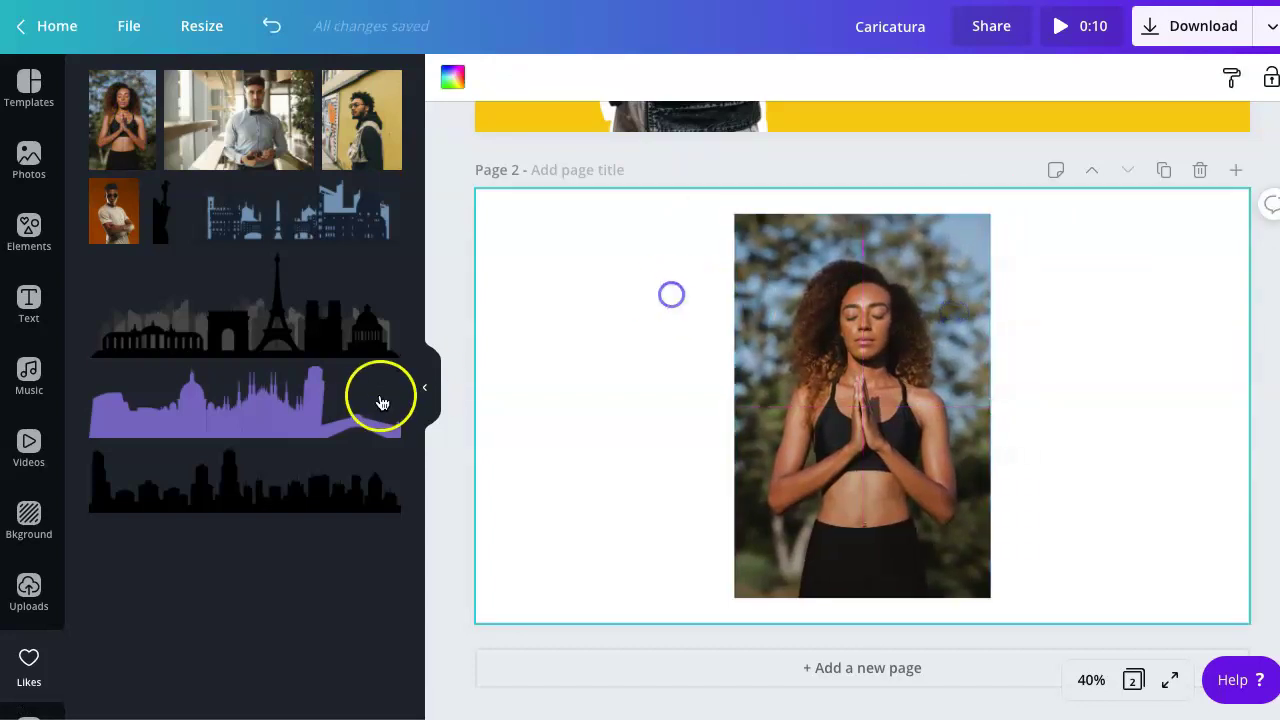
click(428, 392)
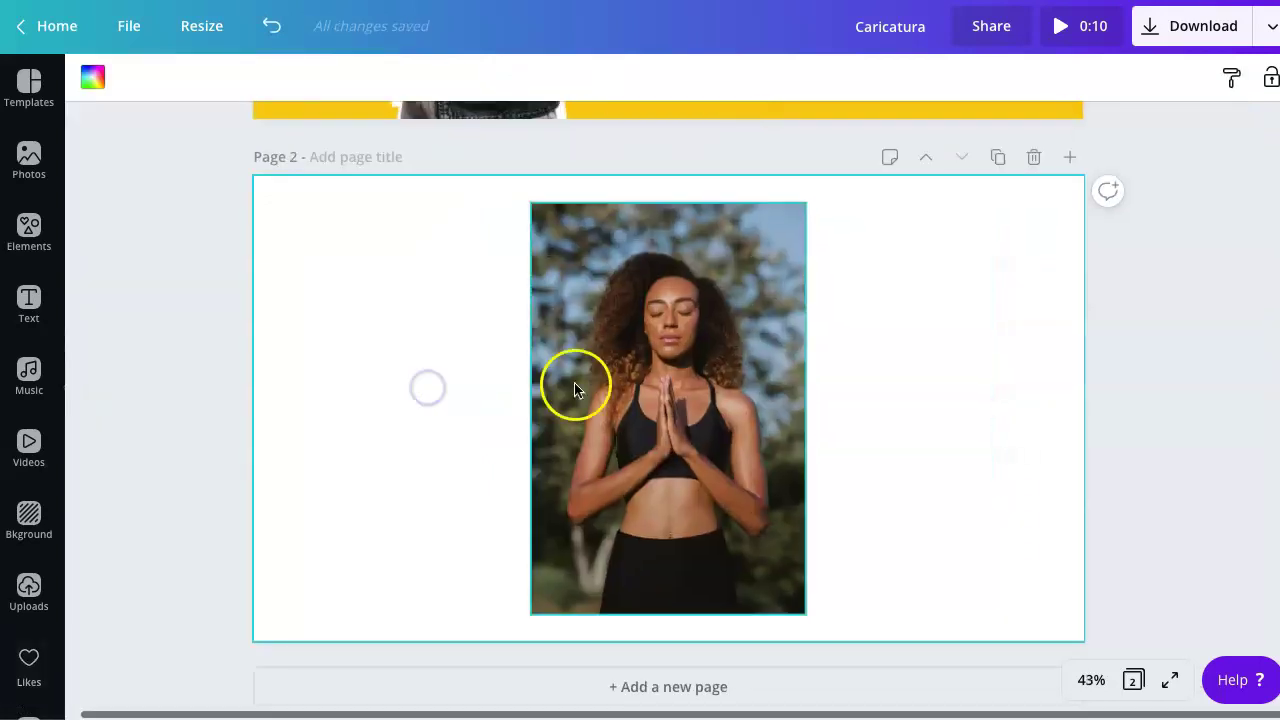
Open the image effects for the meditating woman photo on page 2
click(707, 343)
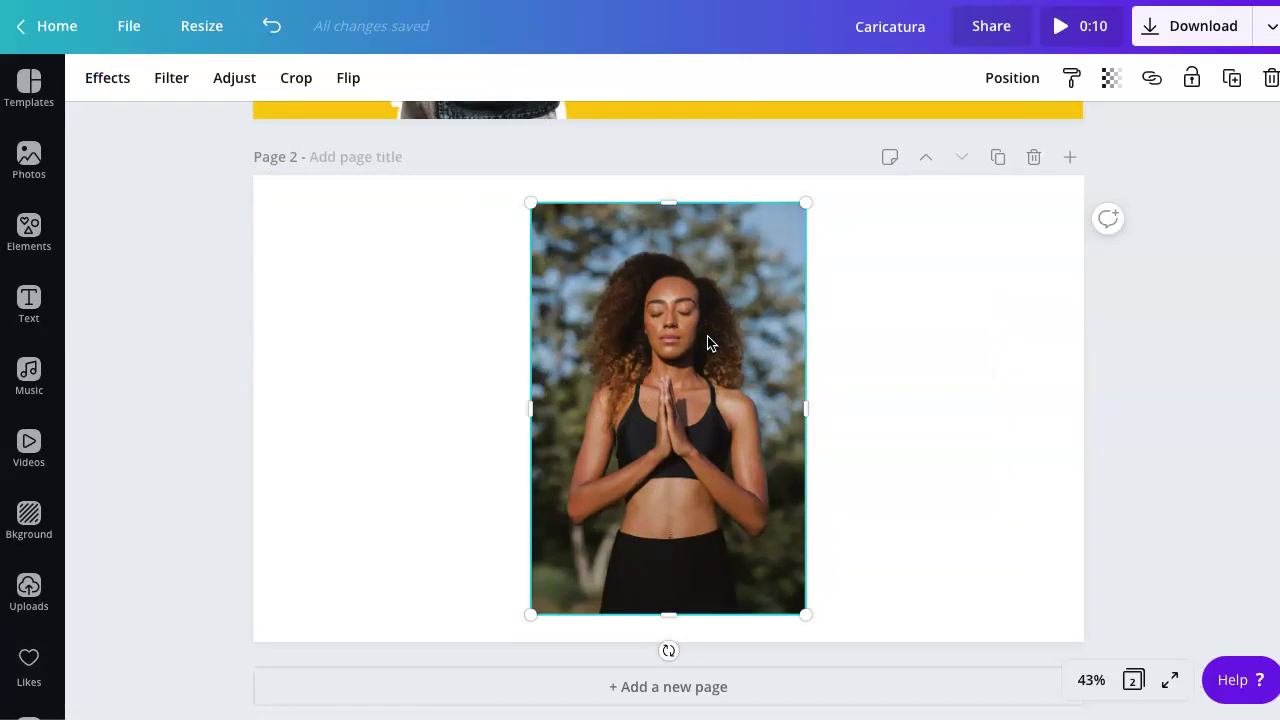
click(116, 80)
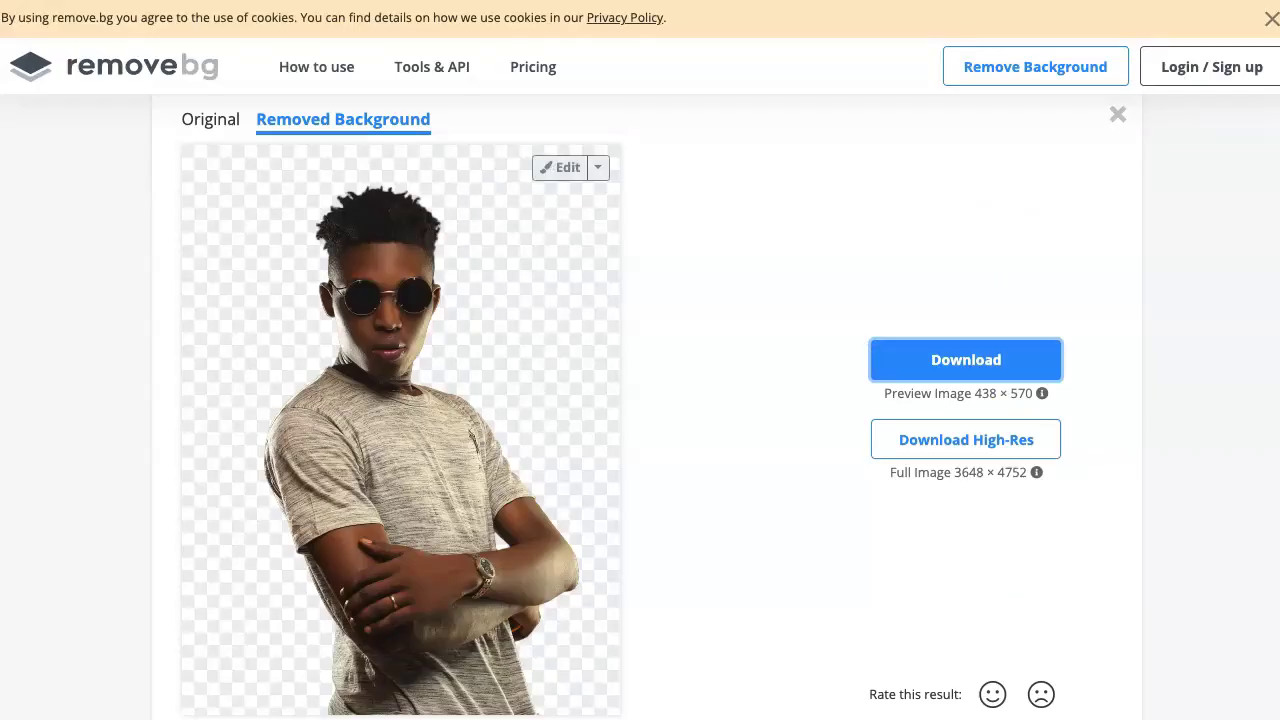
Return to the woman photo results, open the Woman Meditating photo and download it as a JPEG image to the Downloads folder
click(106, 60)
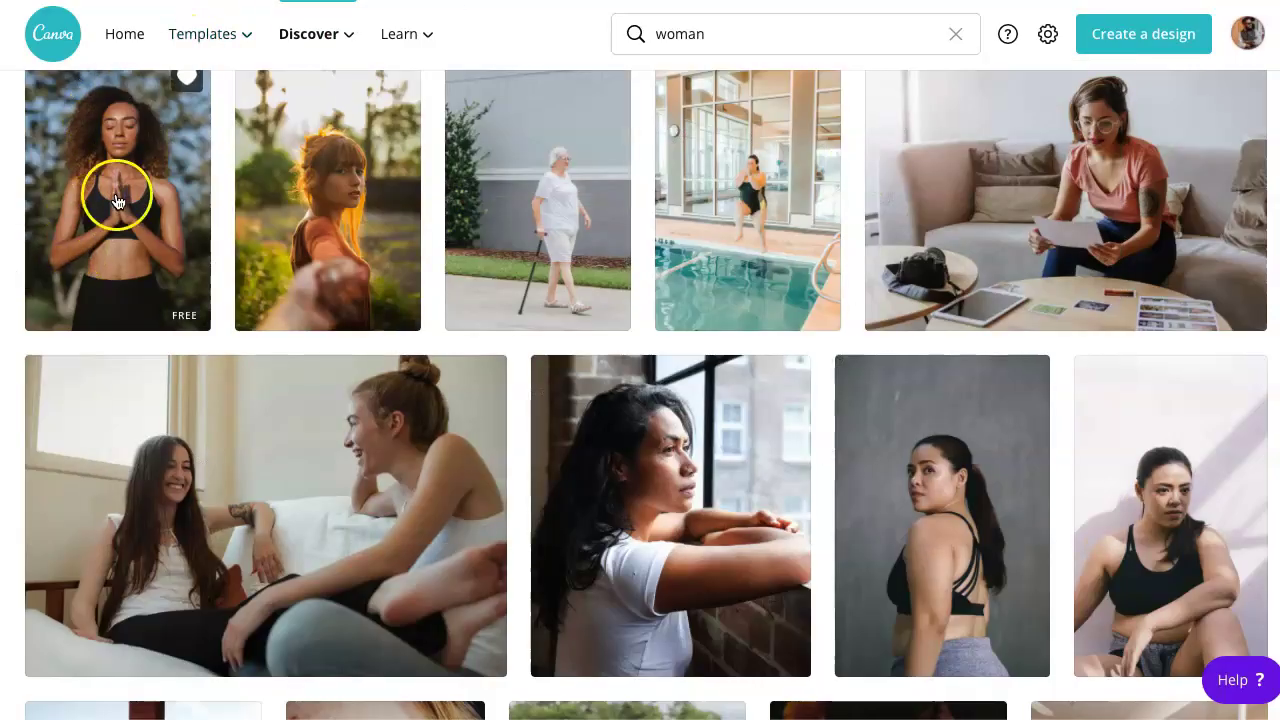
click(115, 194)
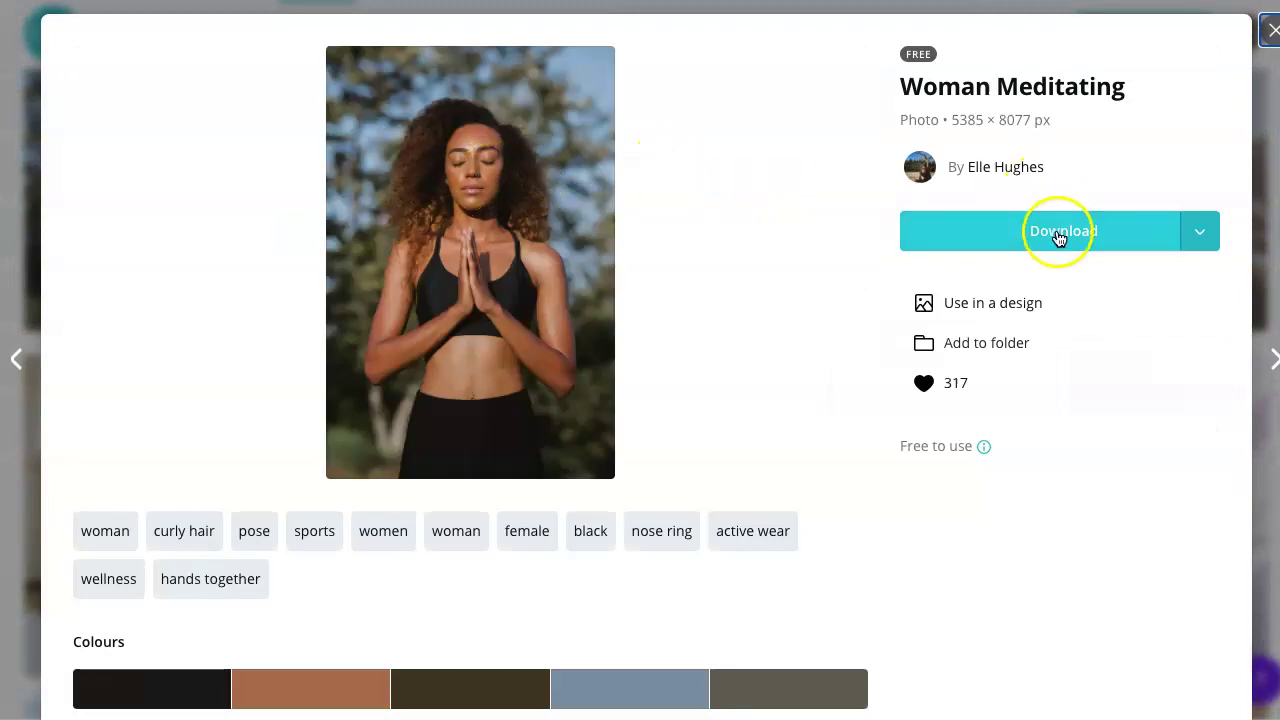
click(1058, 238)
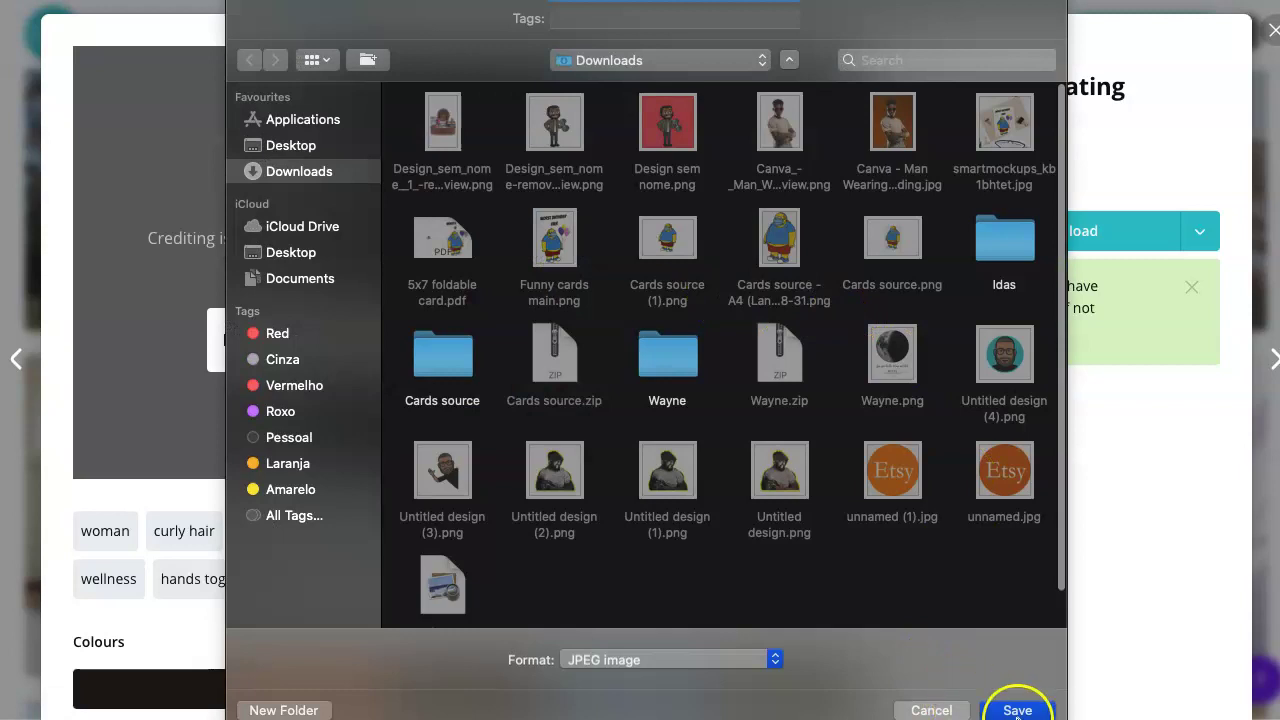
click(1017, 710)
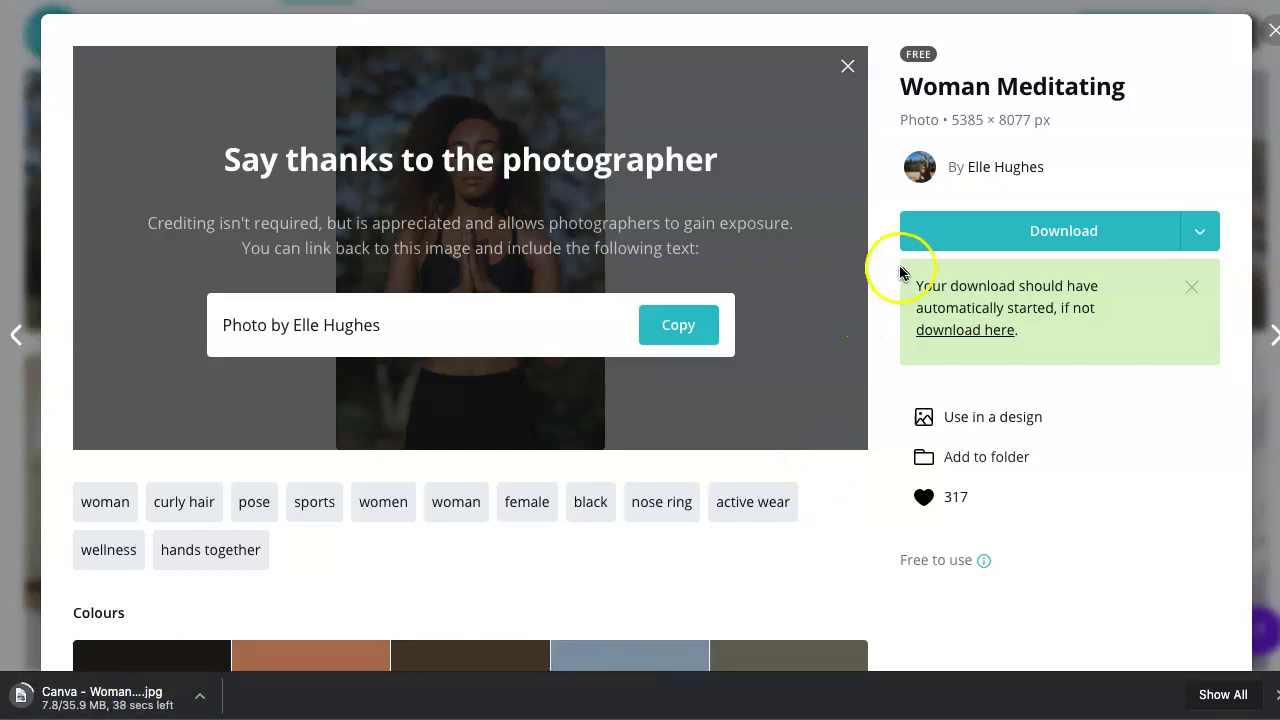
Cancel the running full-size download and download the Woman Meditating photo in the Small size (533 × 800 px) instead
click(1198, 245)
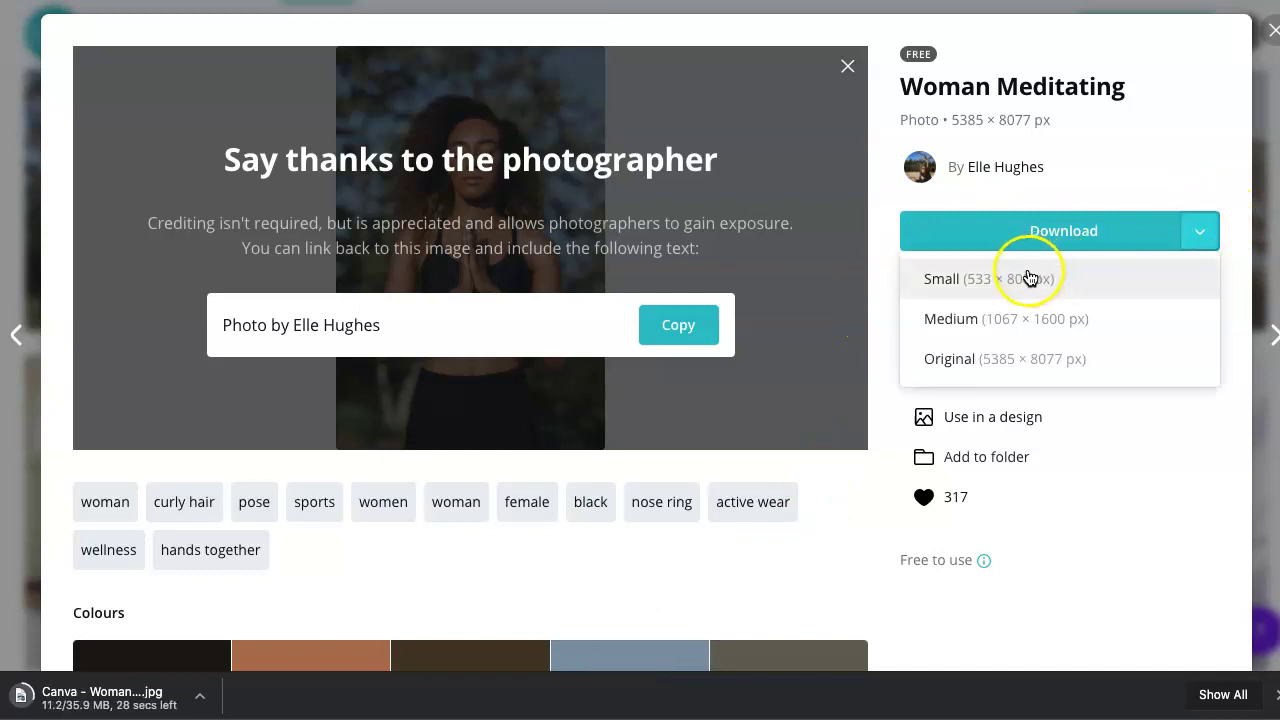
click(201, 694)
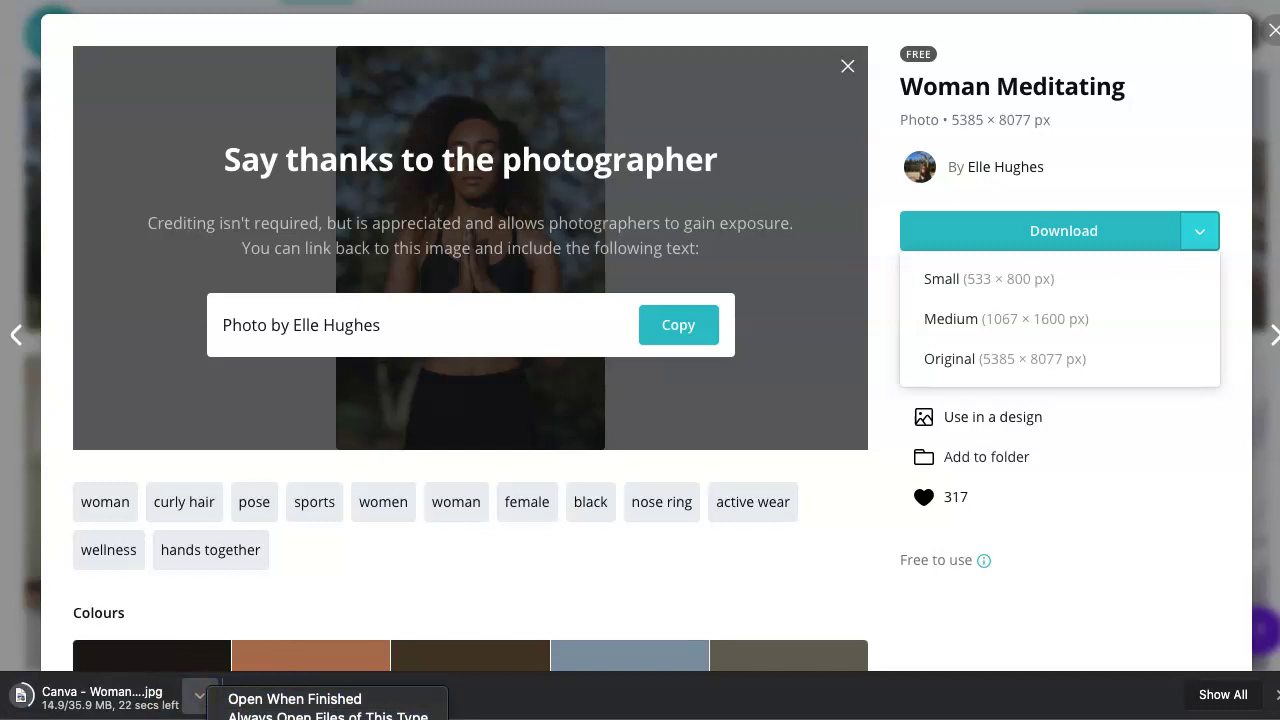
click(280, 719)
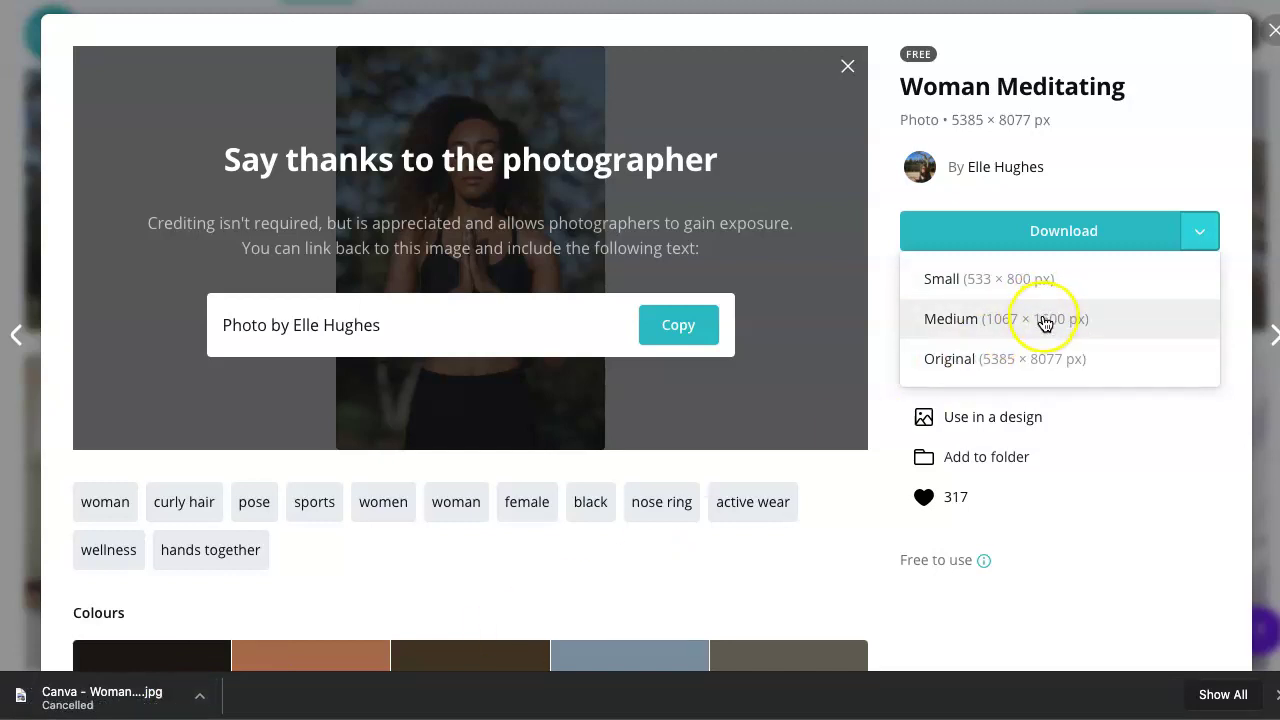
click(1064, 279)
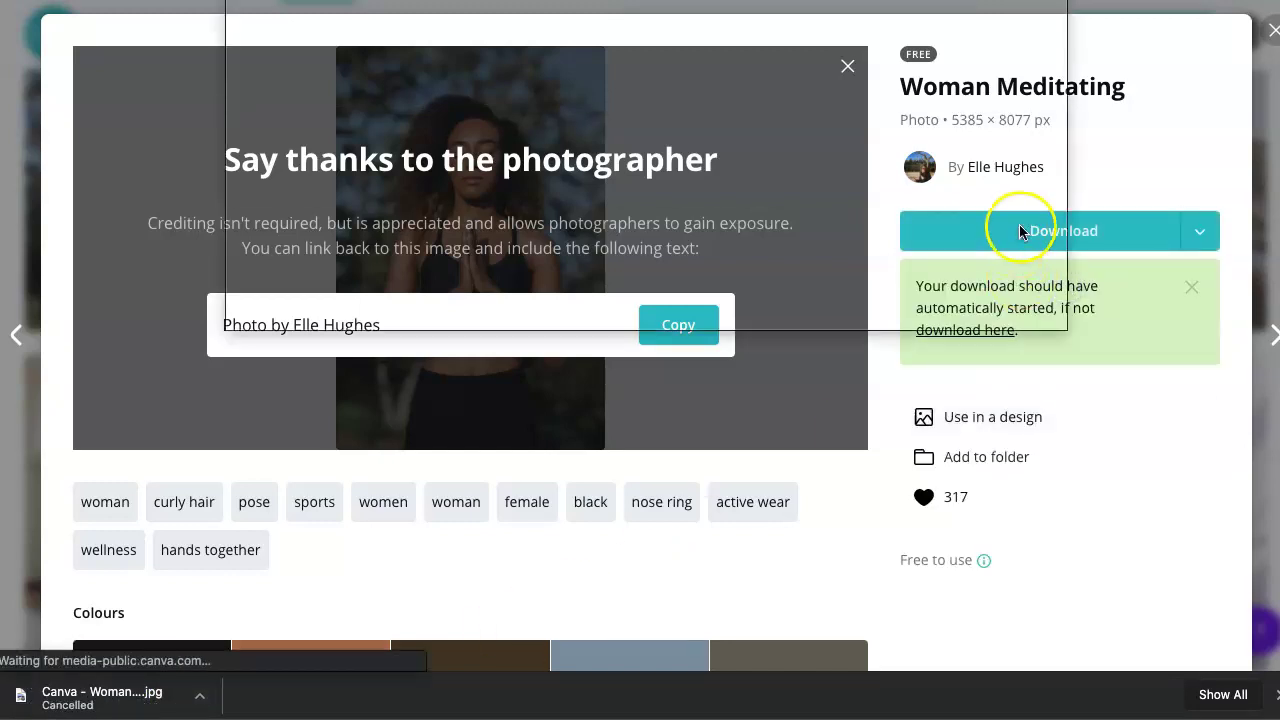
click(1000, 710)
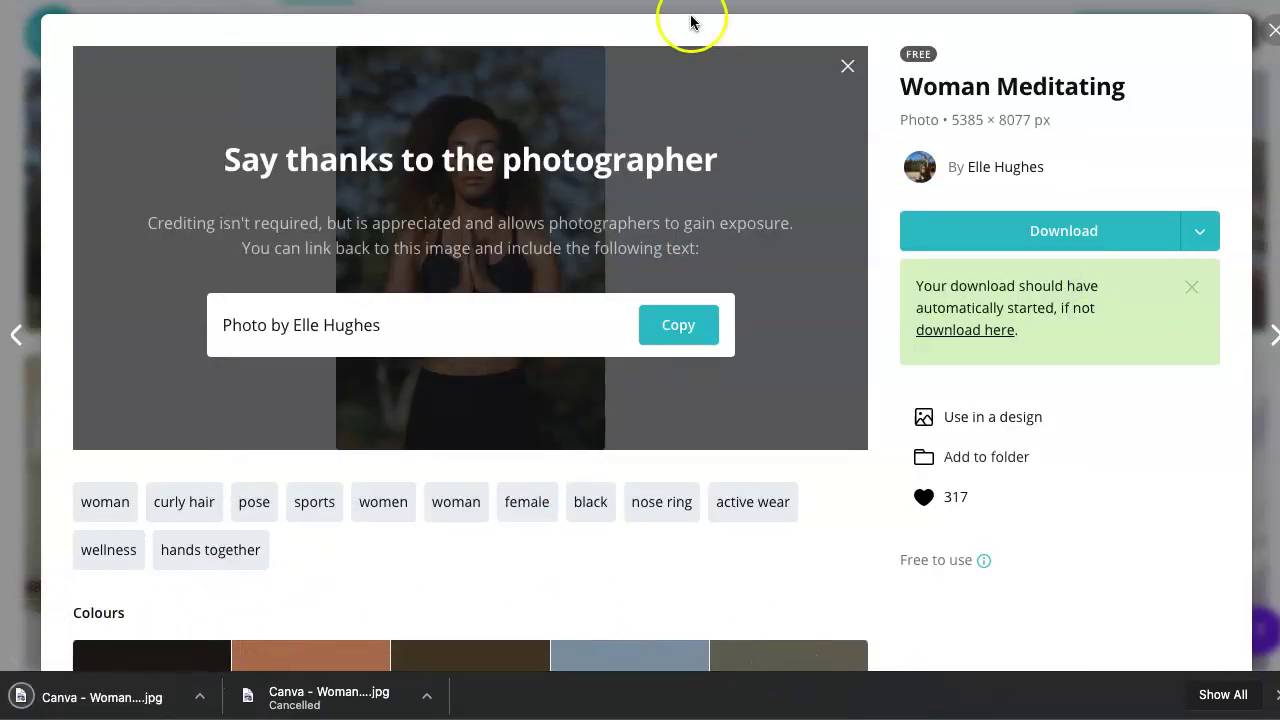
Switch to remove.bg, upload the downloaded Woman Meditating JPEG for background removal and inspect the cut-out
key(ctrl+Tab)
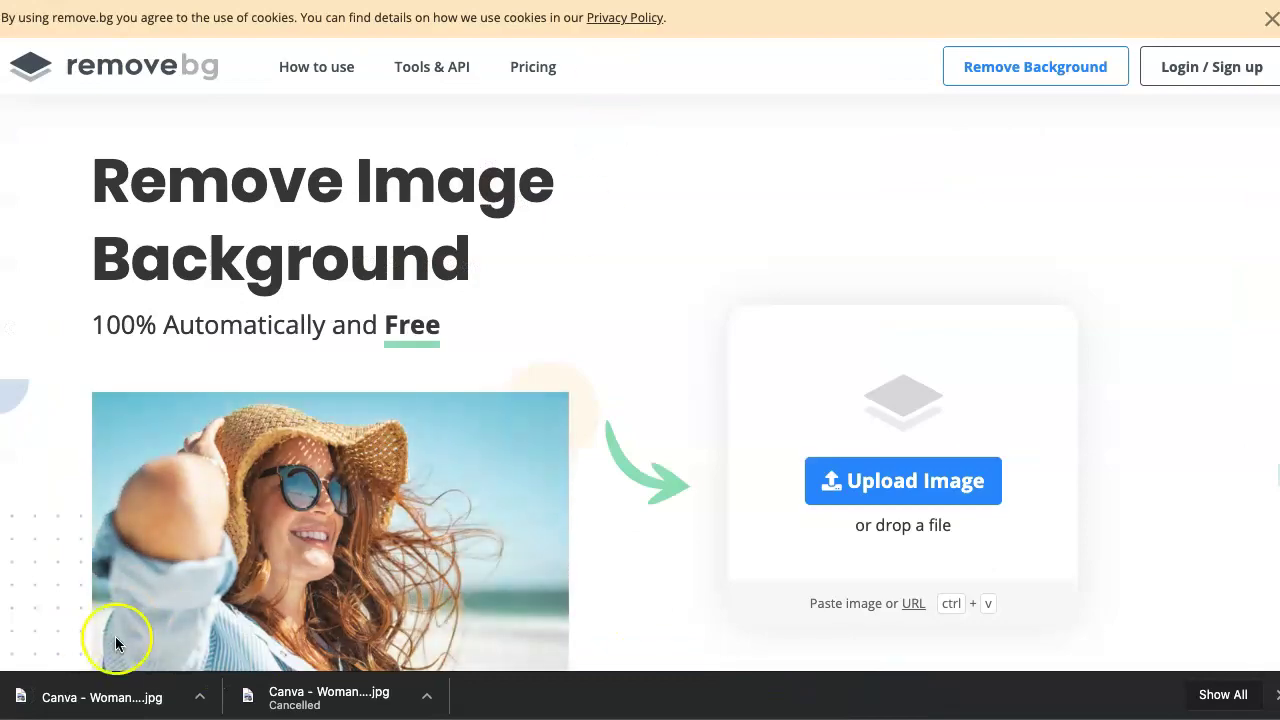
drag(63, 697, 950, 495)
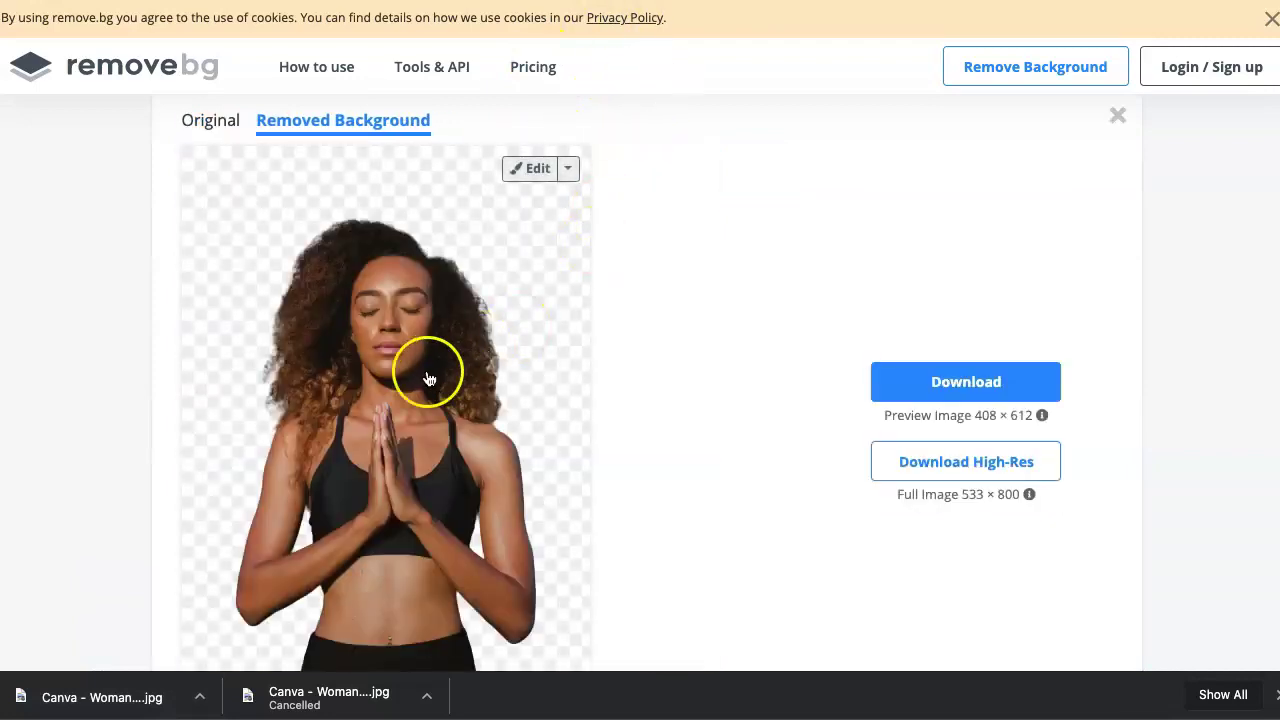
scroll(431, 286, down, 3)
scroll(429, 286, up, 3)
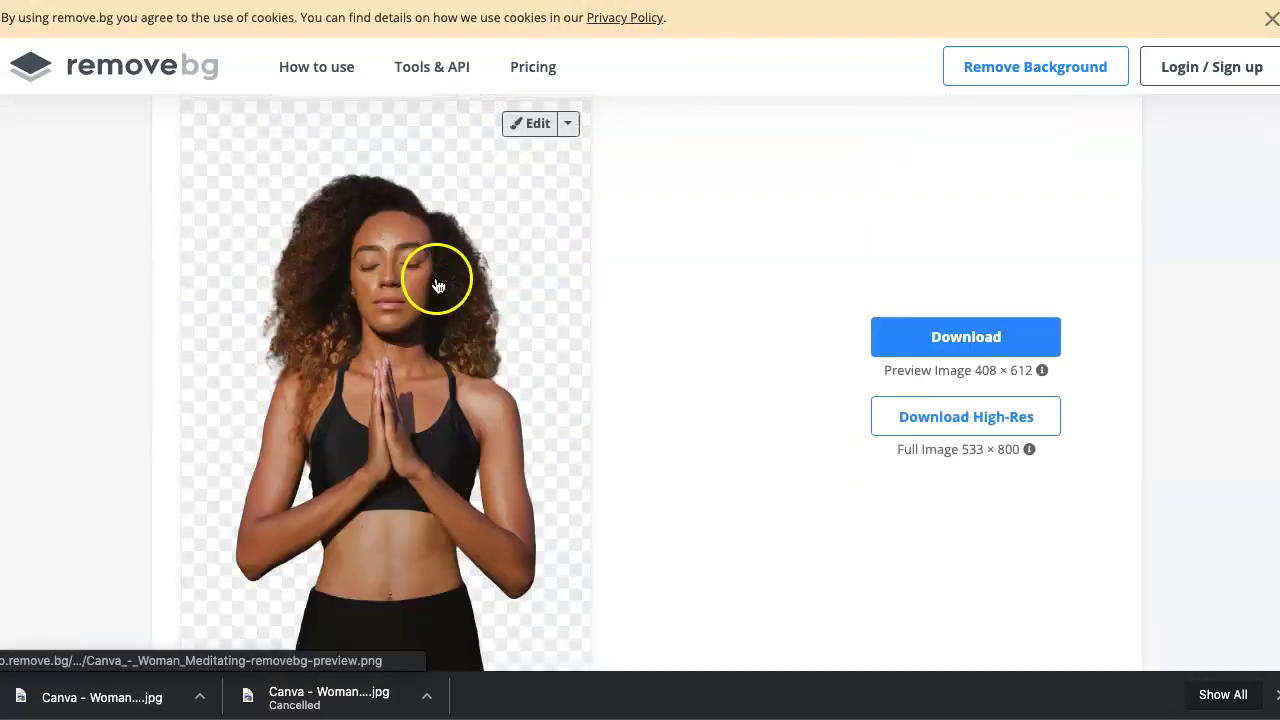
Download the 408 × 612 preview of the cut-out as a PNG image to the Downloads folder
scroll(437, 286, down, 2)
click(957, 272)
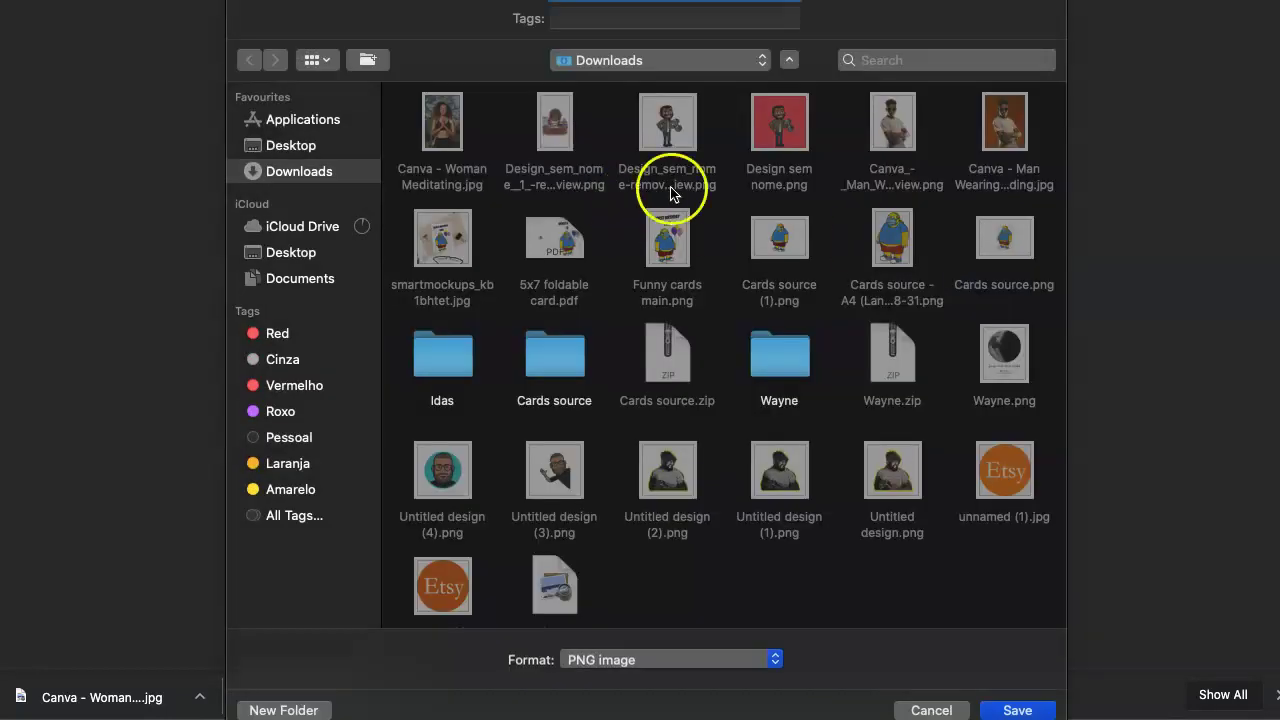
click(1038, 706)
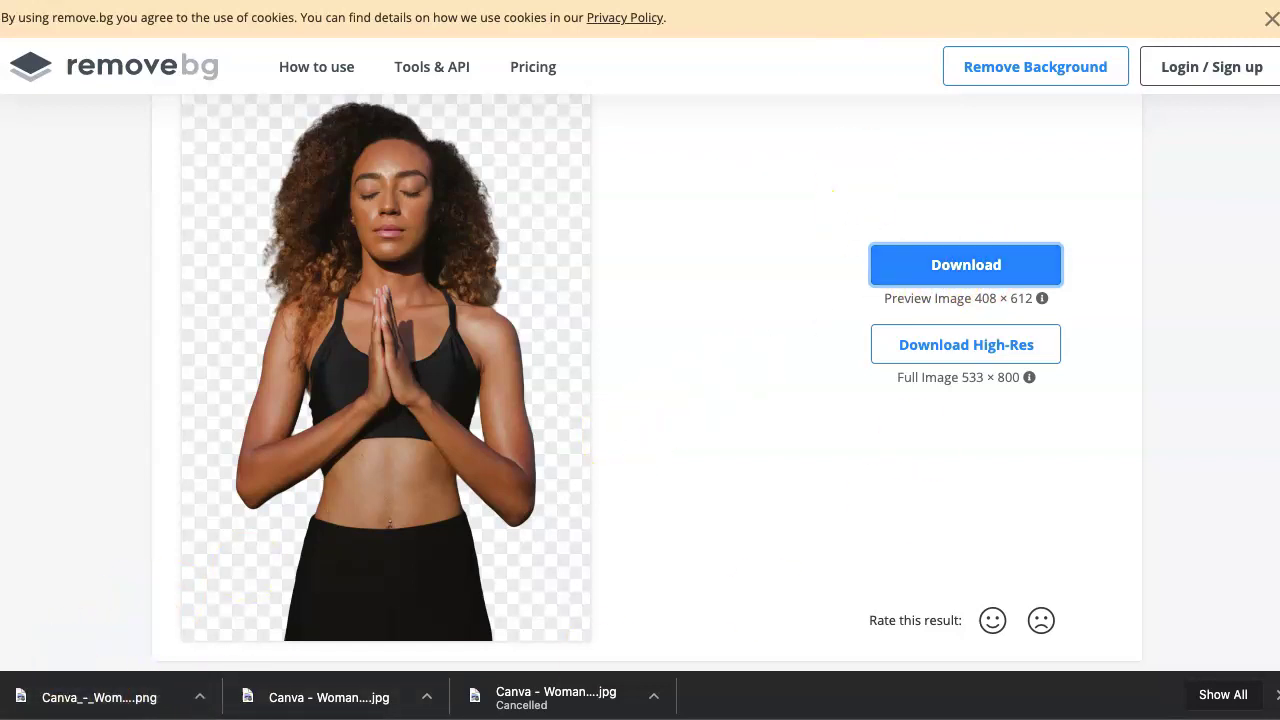
Return to the Caricatura design in Canva and try to open the image effects for the page 2 photo
key(ctrl+shift+Tab)
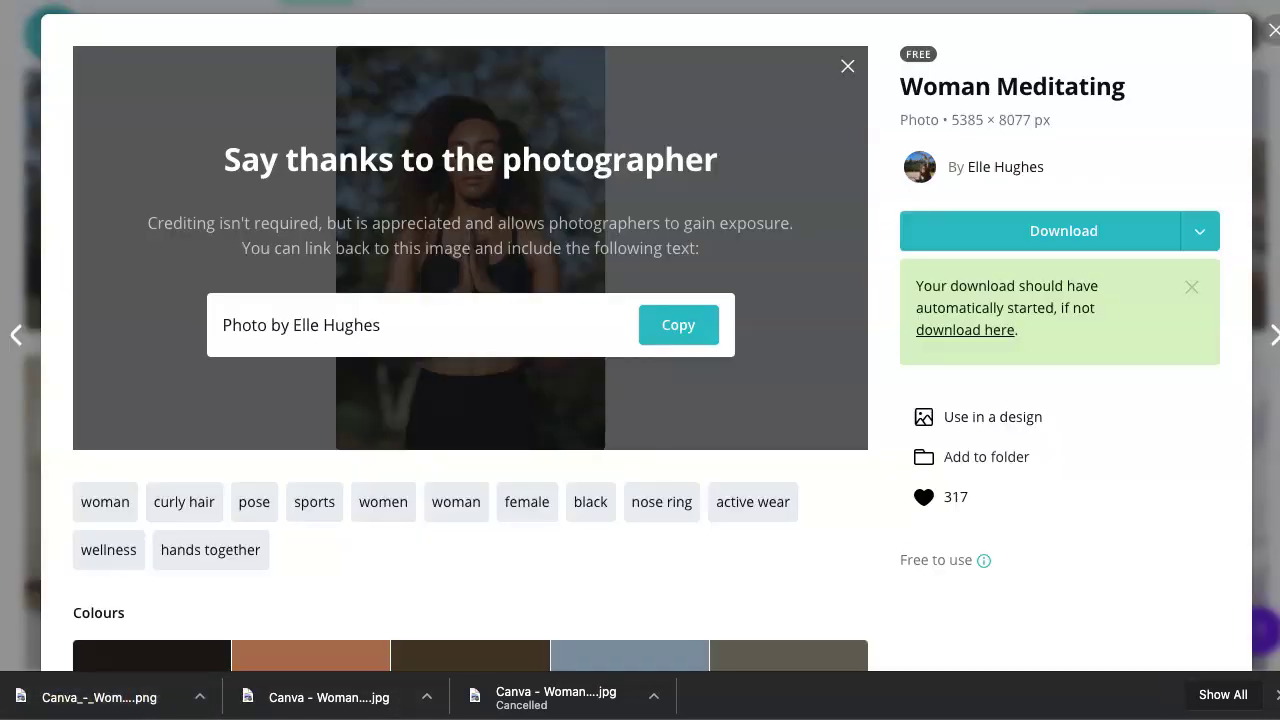
key(Escape)
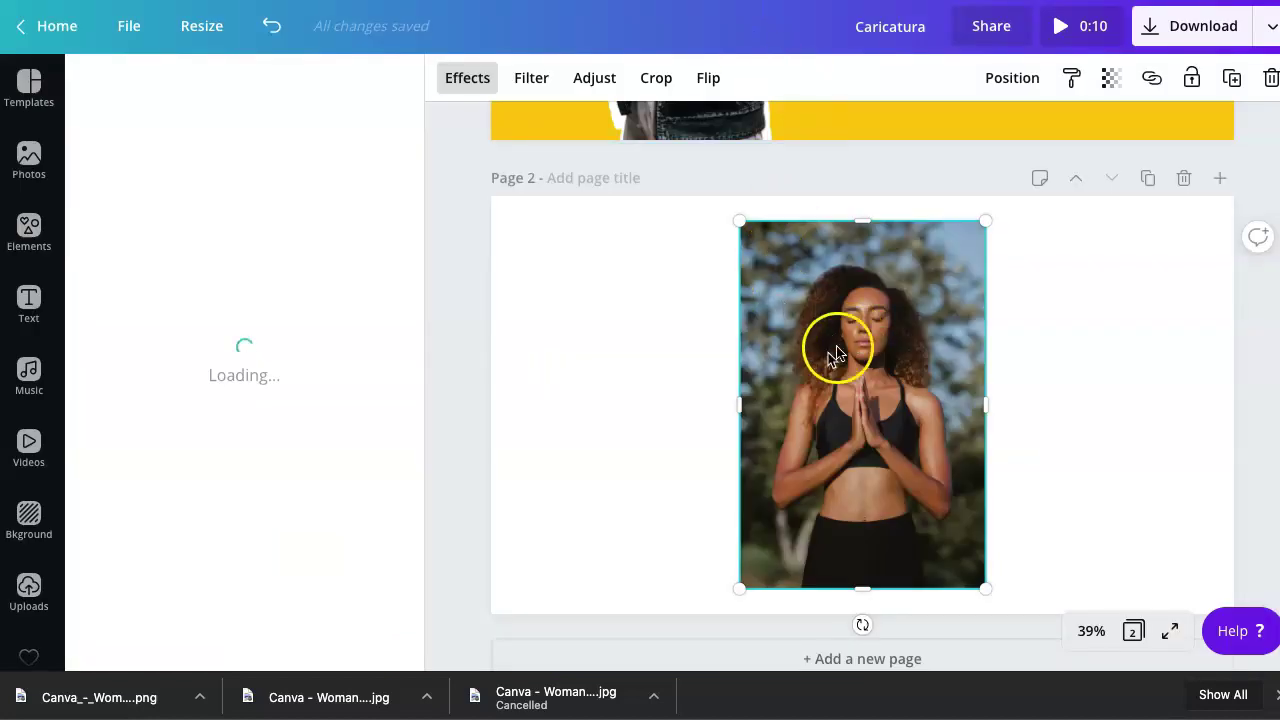
click(448, 334)
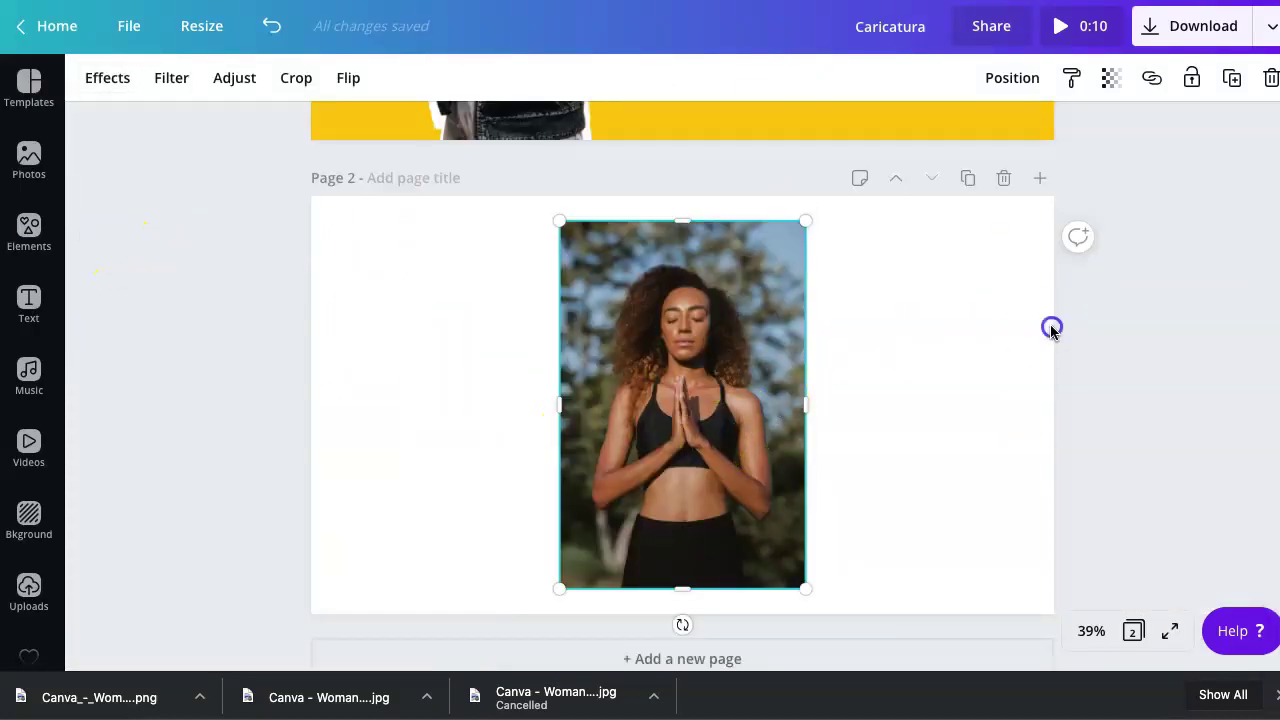
click(856, 362)
click(731, 358)
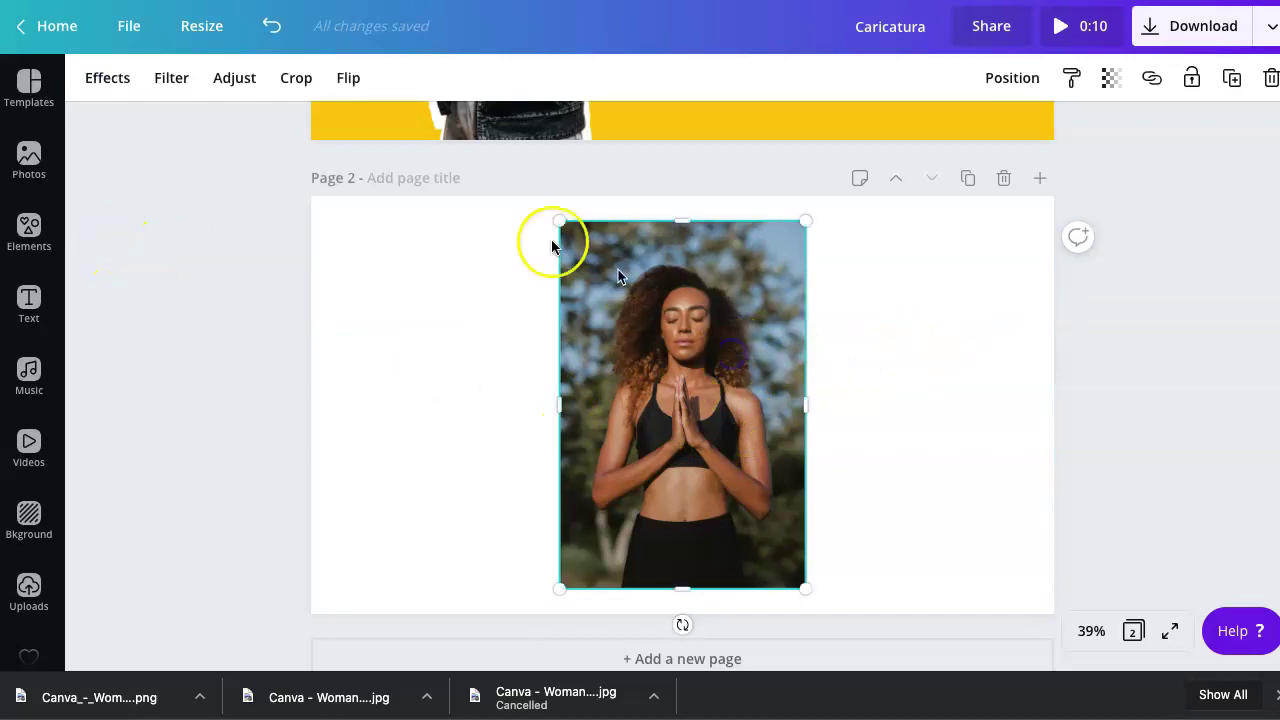
click(106, 76)
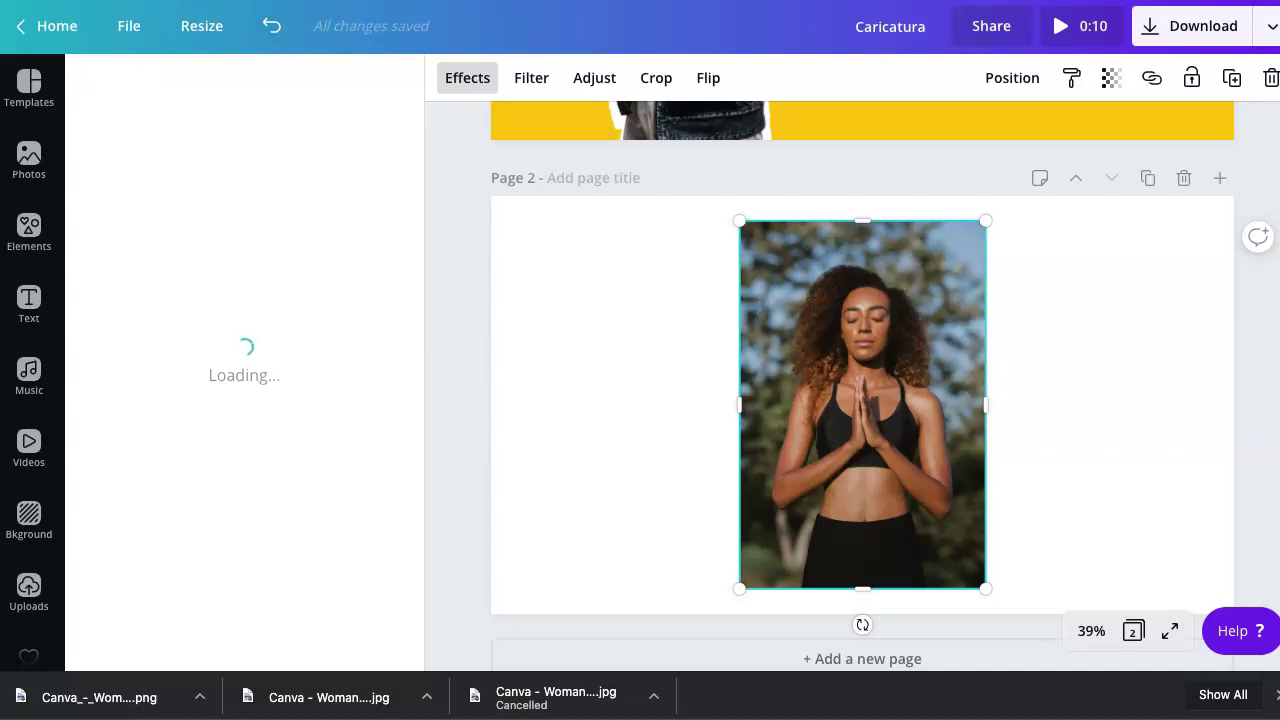
Reload the design editor, select the meditating woman photo on page 2 and open its image effects
key(super+r)
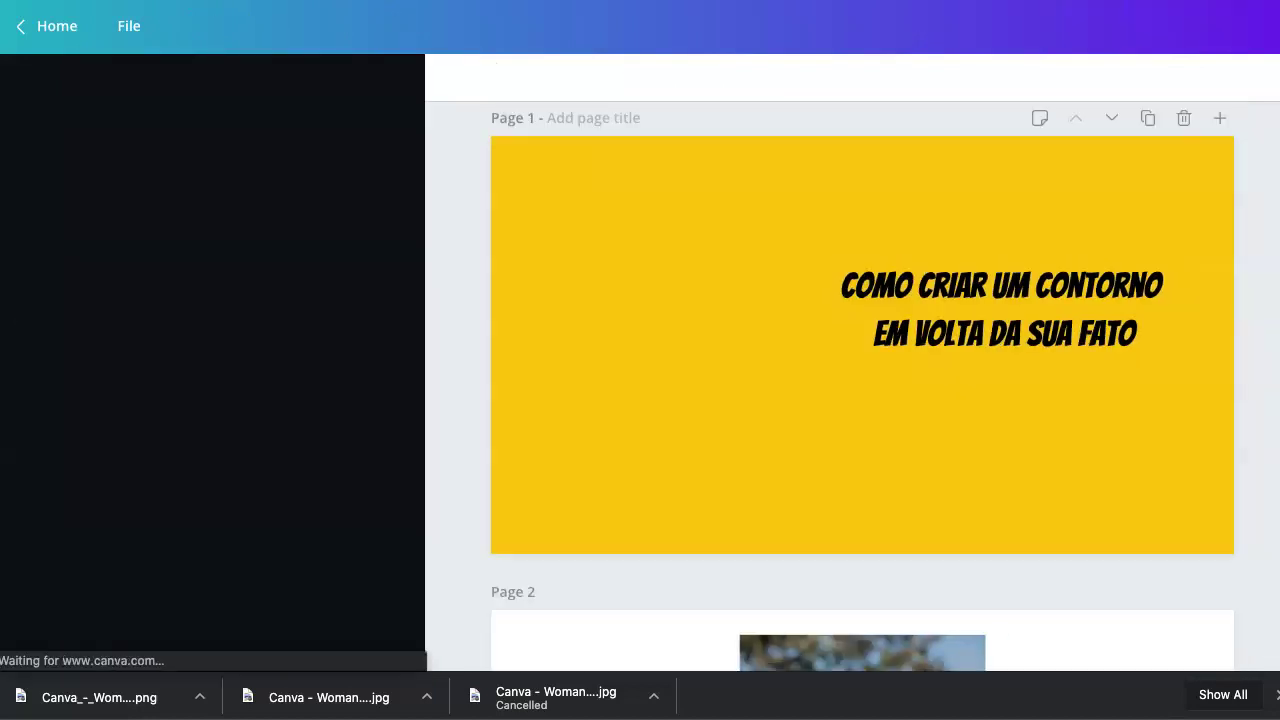
scroll(743, 334, down, 5)
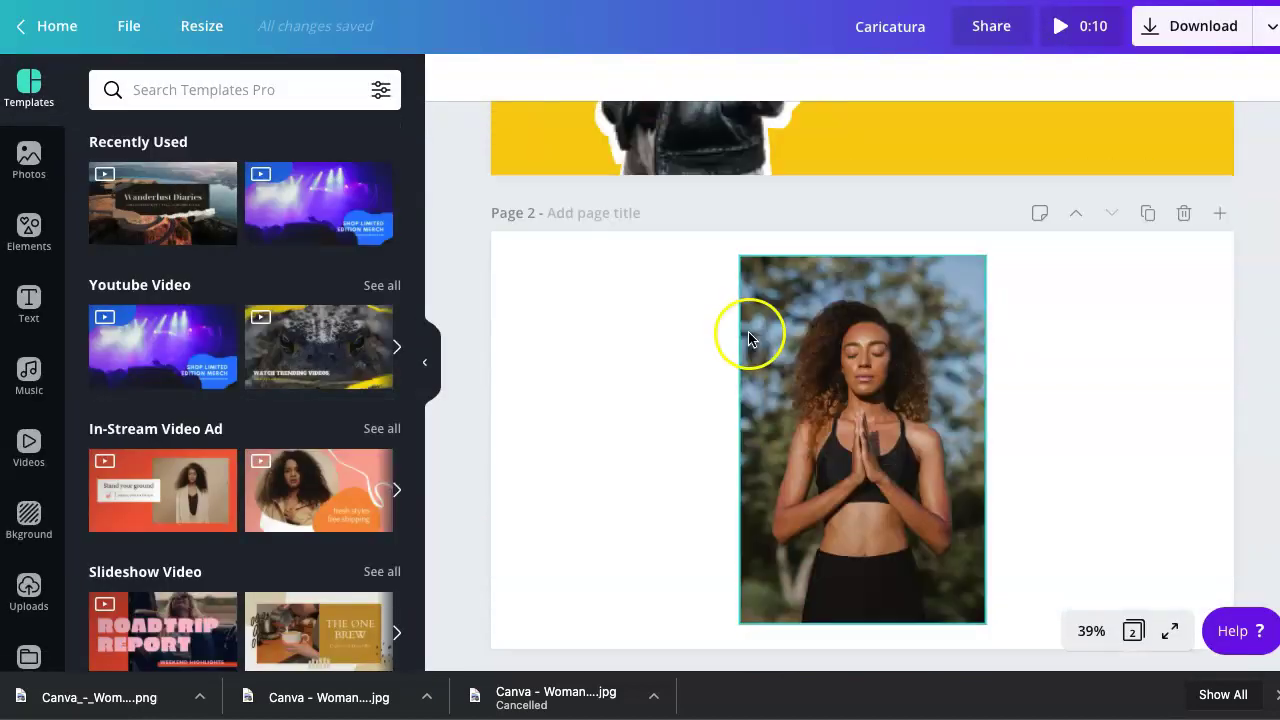
click(896, 314)
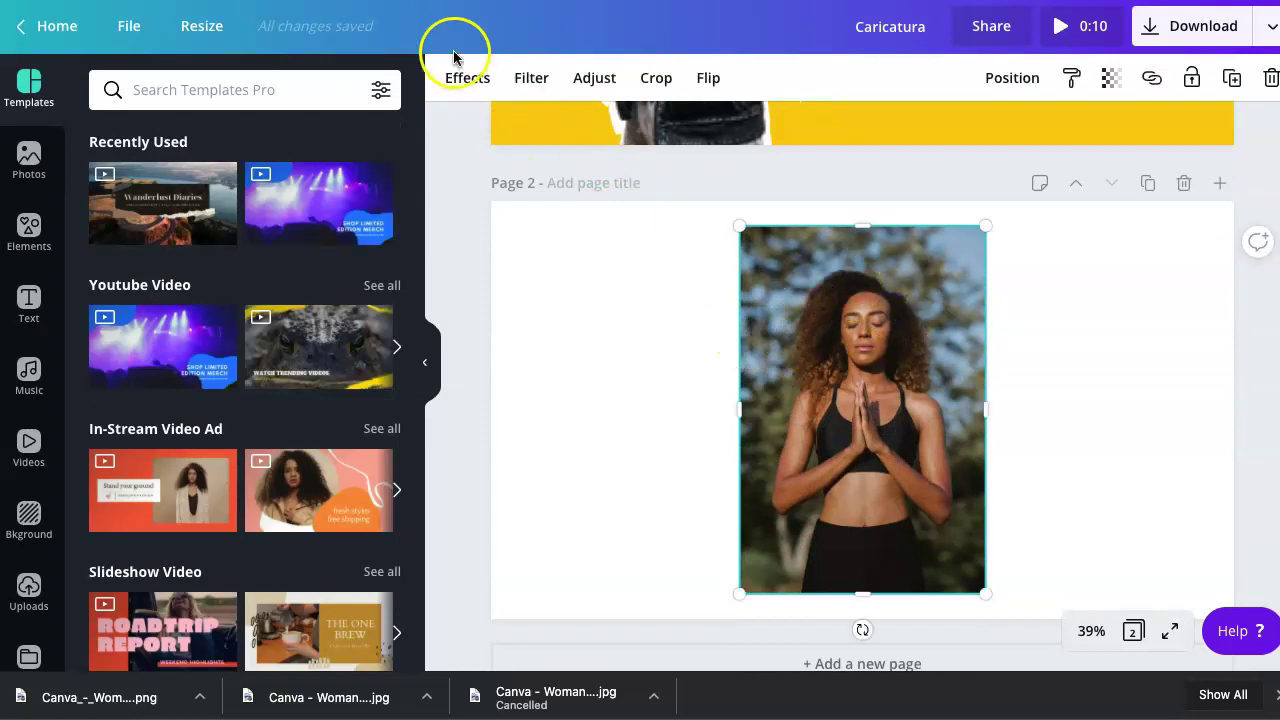
click(470, 79)
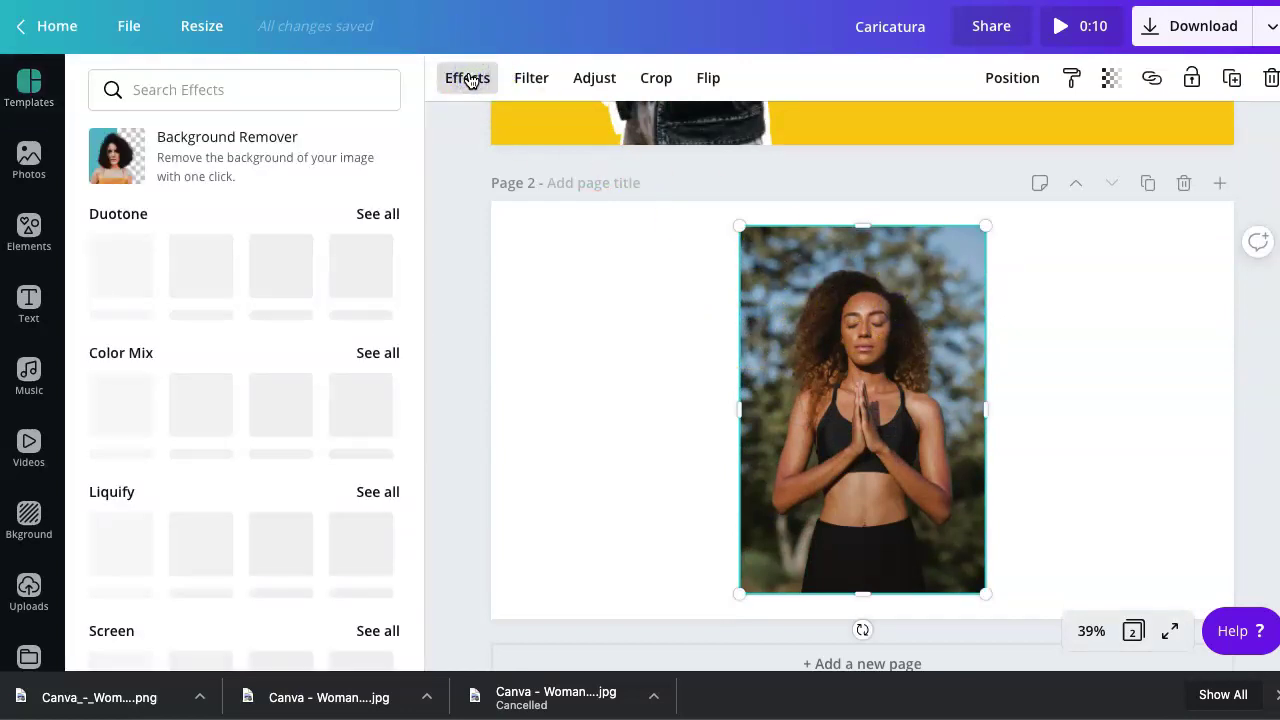
Enlarge the meditating woman photo slightly and keep it centred on page 2
mouse_move(900, 426)
mouse_down()
mouse_move(871, 414)
mouse_move(919, 423)
mouse_move(899, 427)
mouse_up()
mouse_move(744, 228)
mouse_down()
mouse_move(723, 220)
mouse_move(730, 212)
mouse_up()
drag(835, 340, 845, 342)
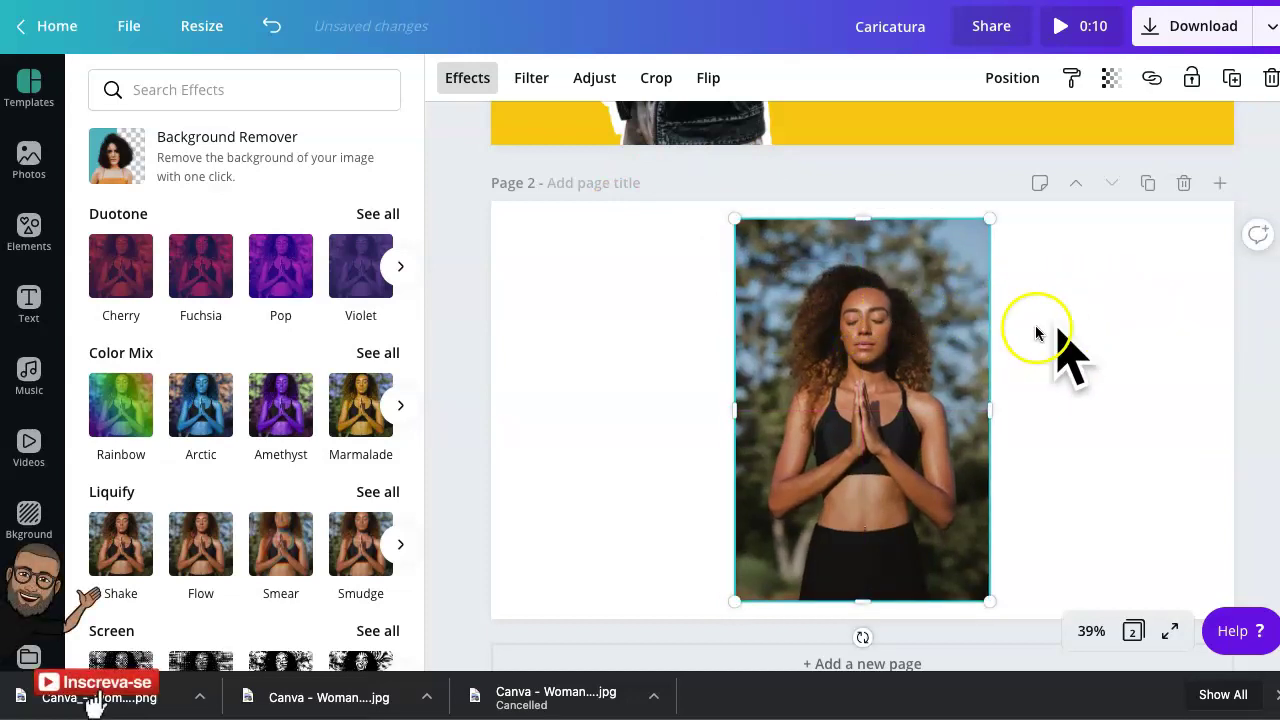
Remove the background of the page 2 photo with the Background Remover effect
click(870, 365)
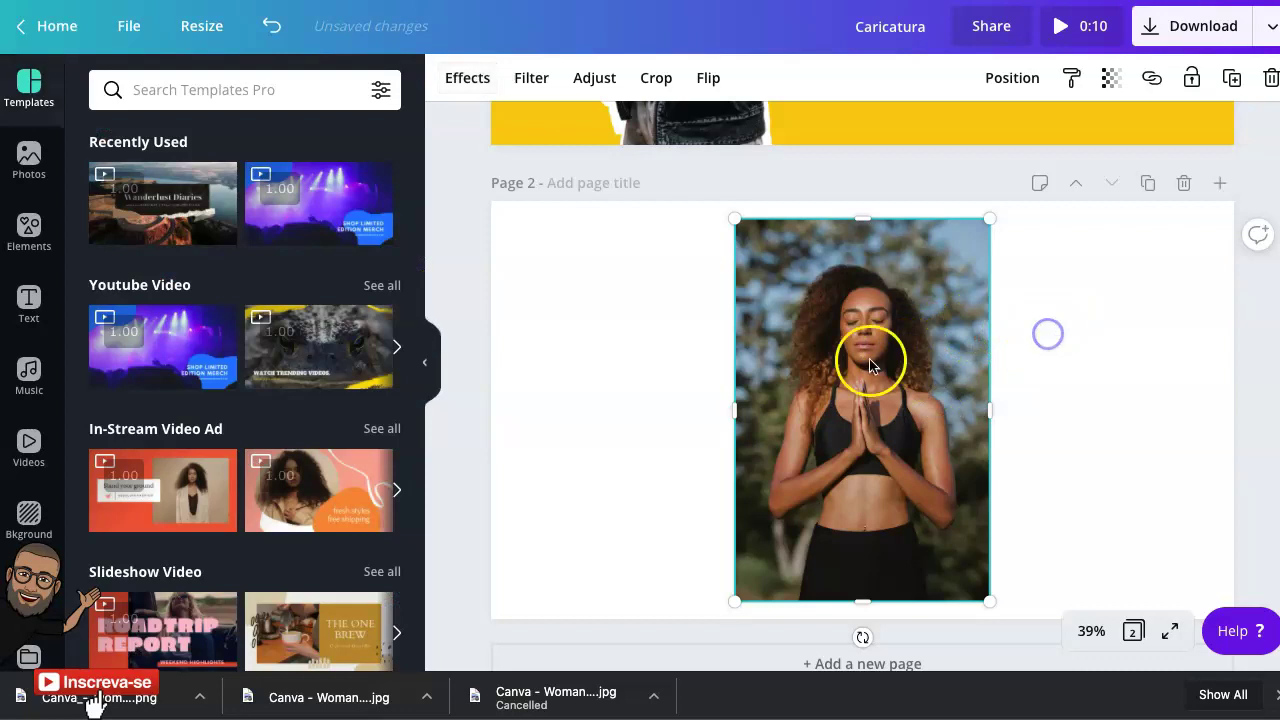
click(478, 80)
click(242, 162)
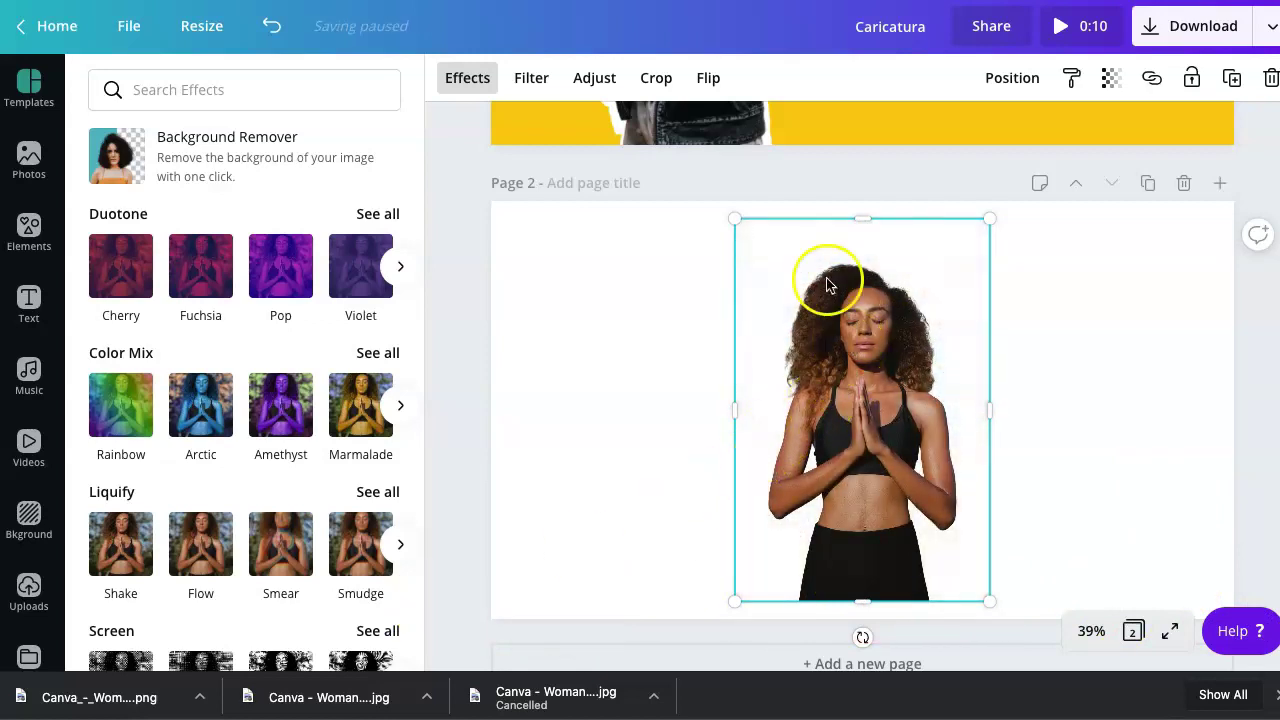
Enlarge the woman cut-out beyond the page height and centre it with its lower edge on page 2's bottom edge
drag(731, 220, 666, 180)
drag(840, 378, 860, 399)
click(1273, 25)
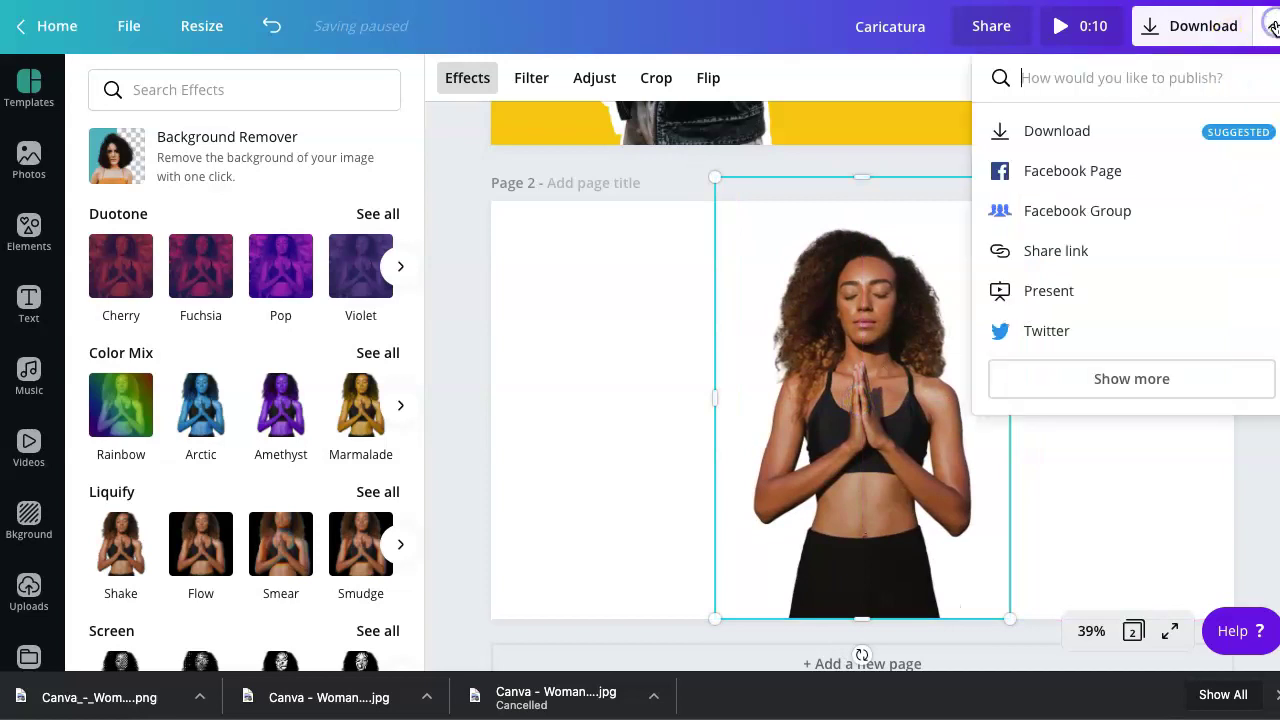
click(1088, 140)
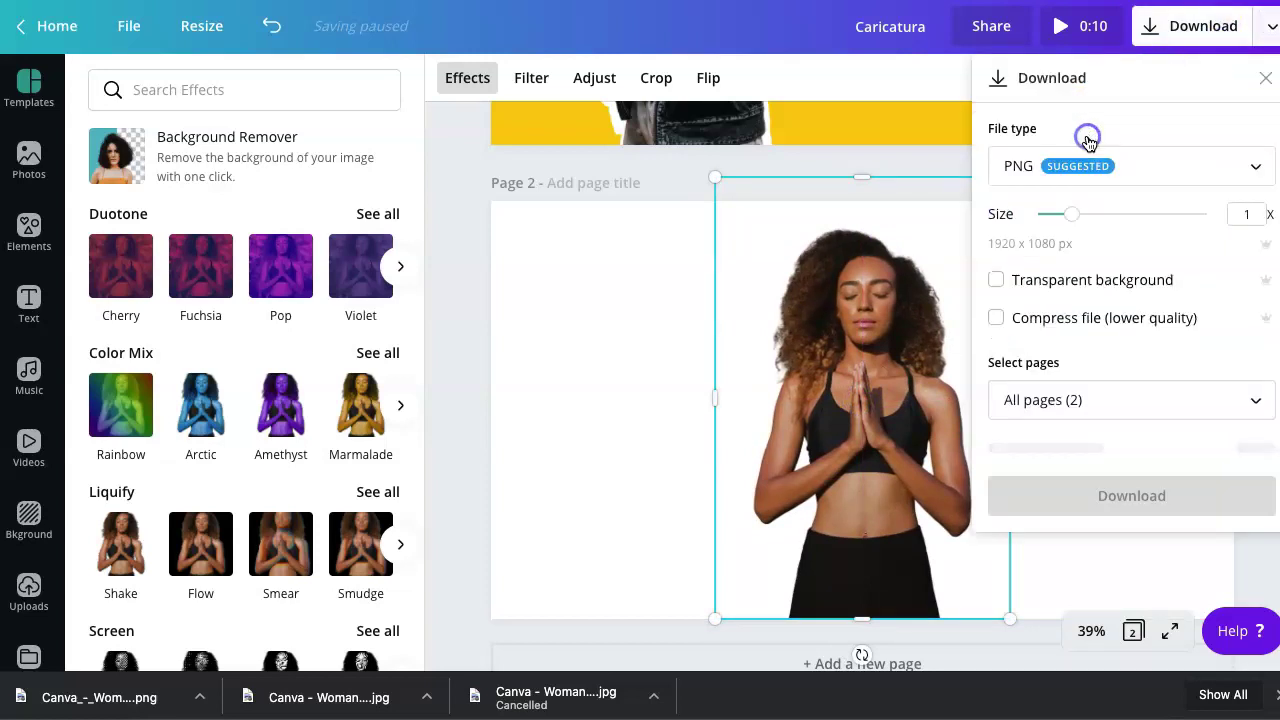
drag(1072, 226, 957, 217)
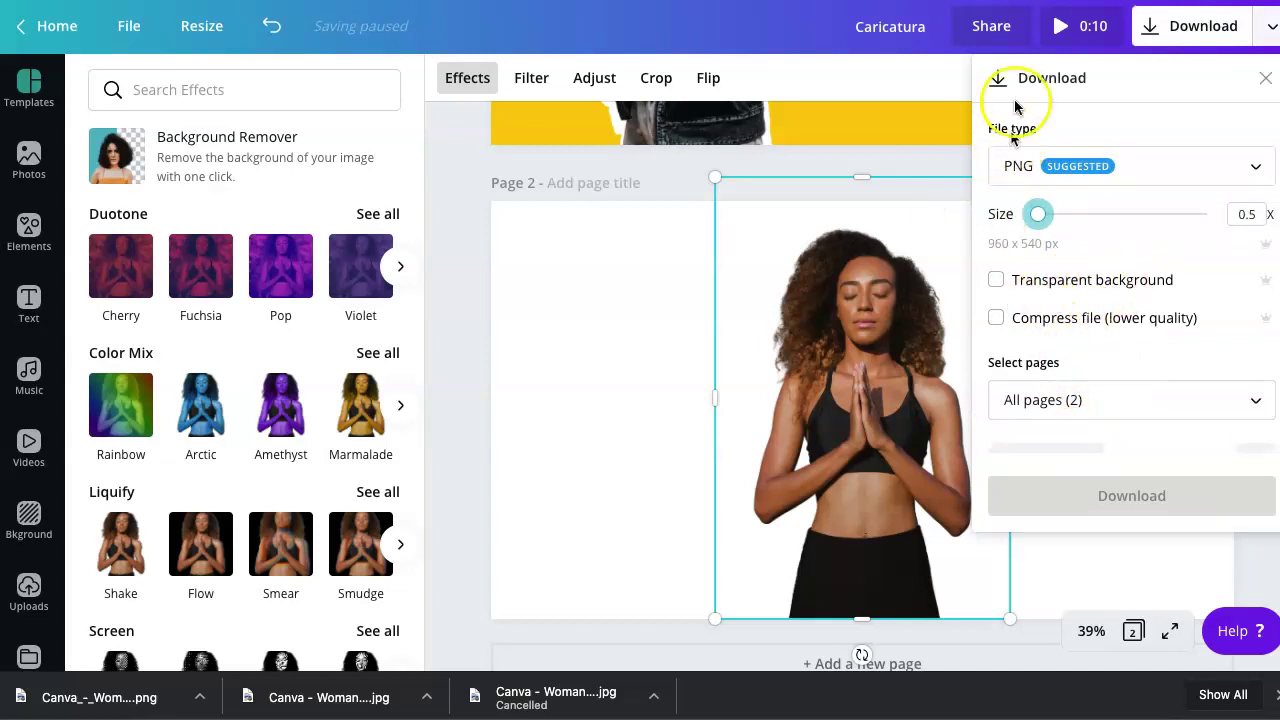
click(1268, 82)
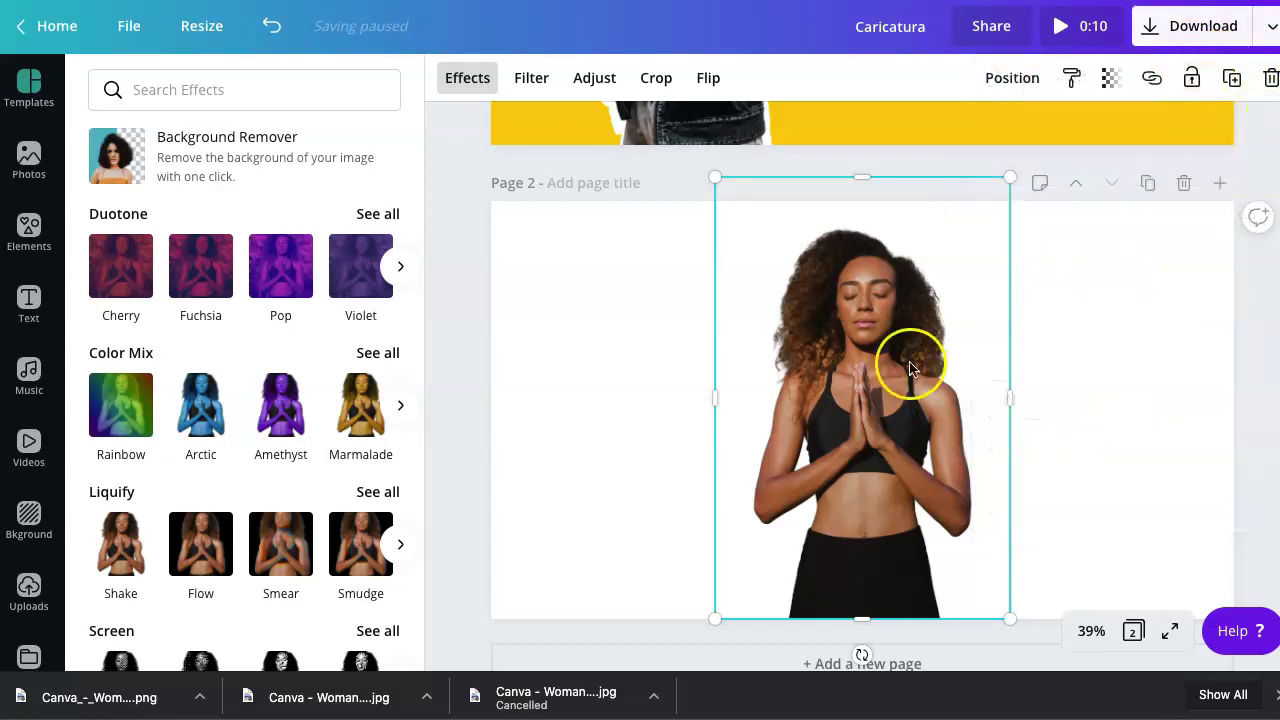
Move the woman cut-out into the left half of page 2, still aligned with the page's bottom edge
drag(878, 394, 754, 403)
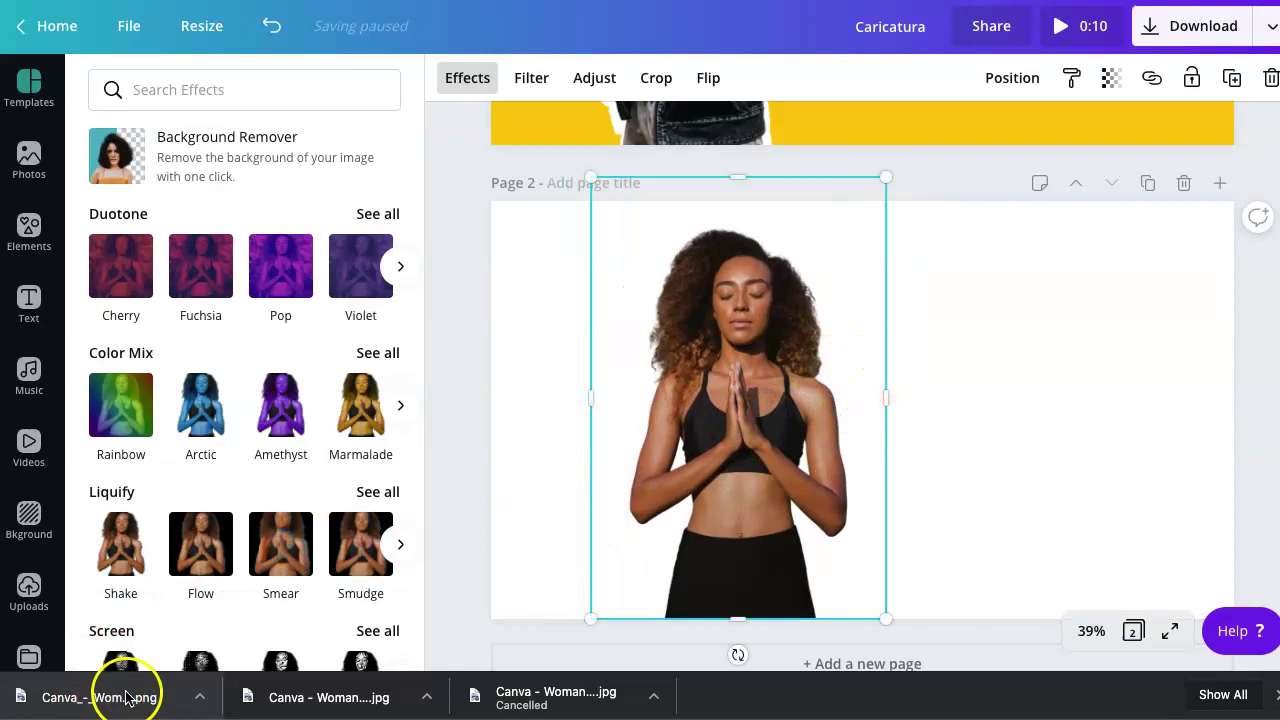
scroll(211, 461, down, 5)
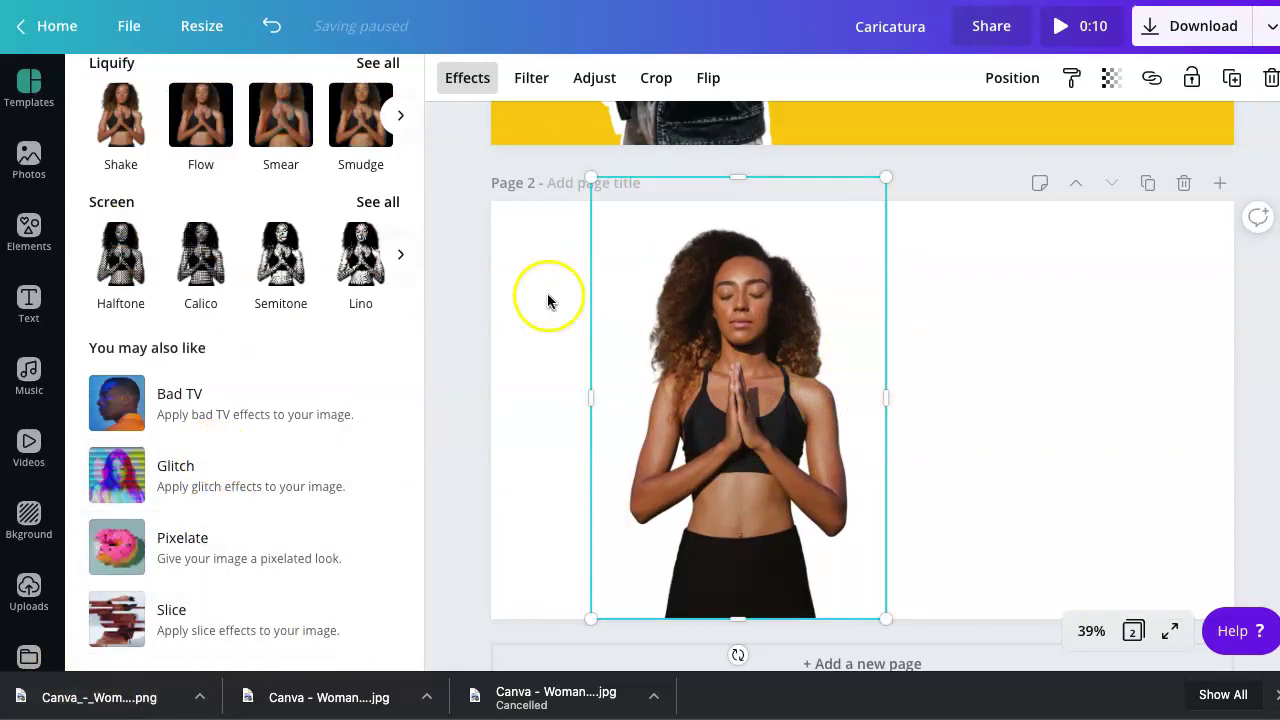
click(757, 80)
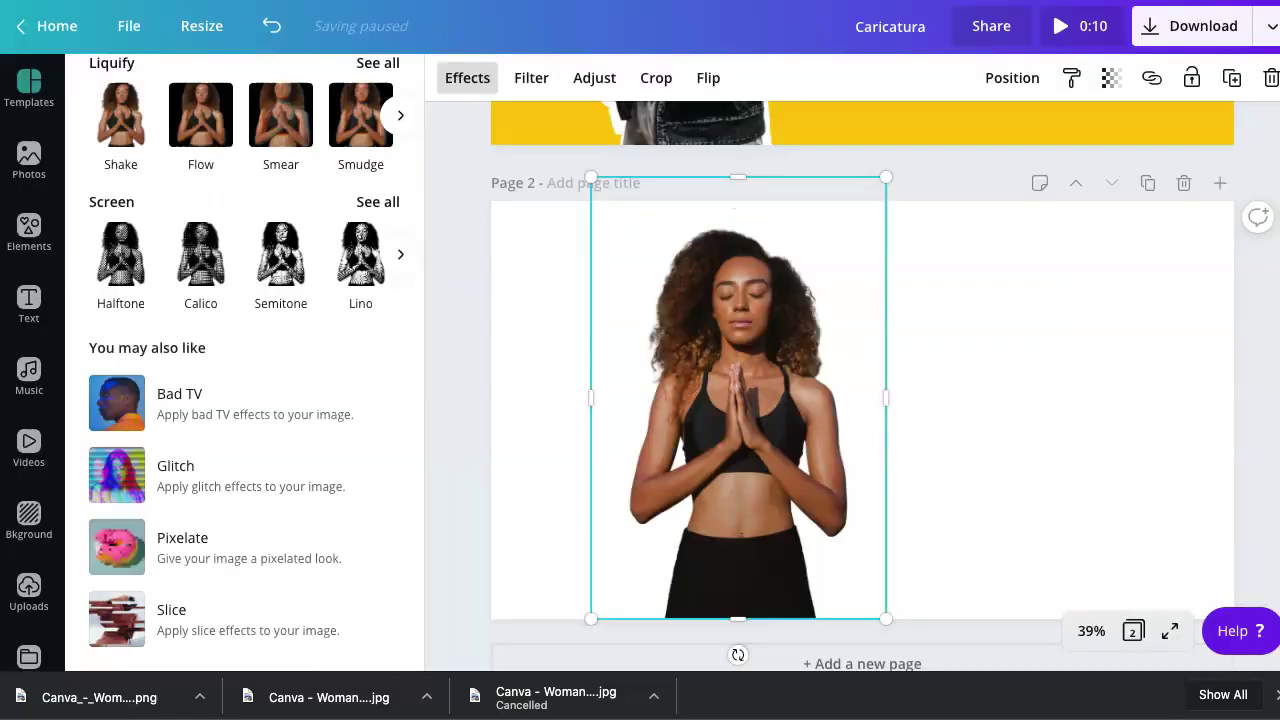
Upload the downloaded remove.bg PNG of the woman to the design's uploaded images
click(100, 698)
drag(147, 697, 285, 318)
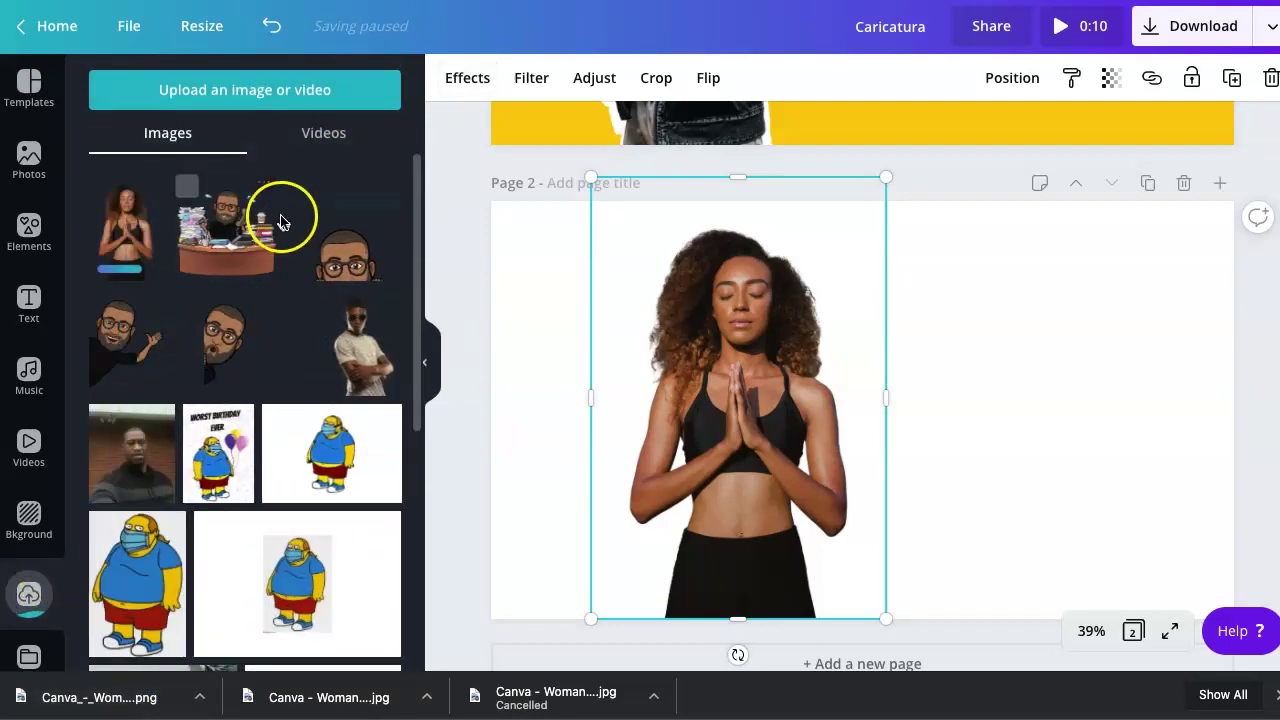
Place the uploaded woman PNG beside the first cut-out on page 2, enlarge it for comparison and delete it again
click(130, 240)
drag(913, 460, 1055, 460)
drag(1083, 287, 1269, 171)
drag(1129, 471, 1089, 594)
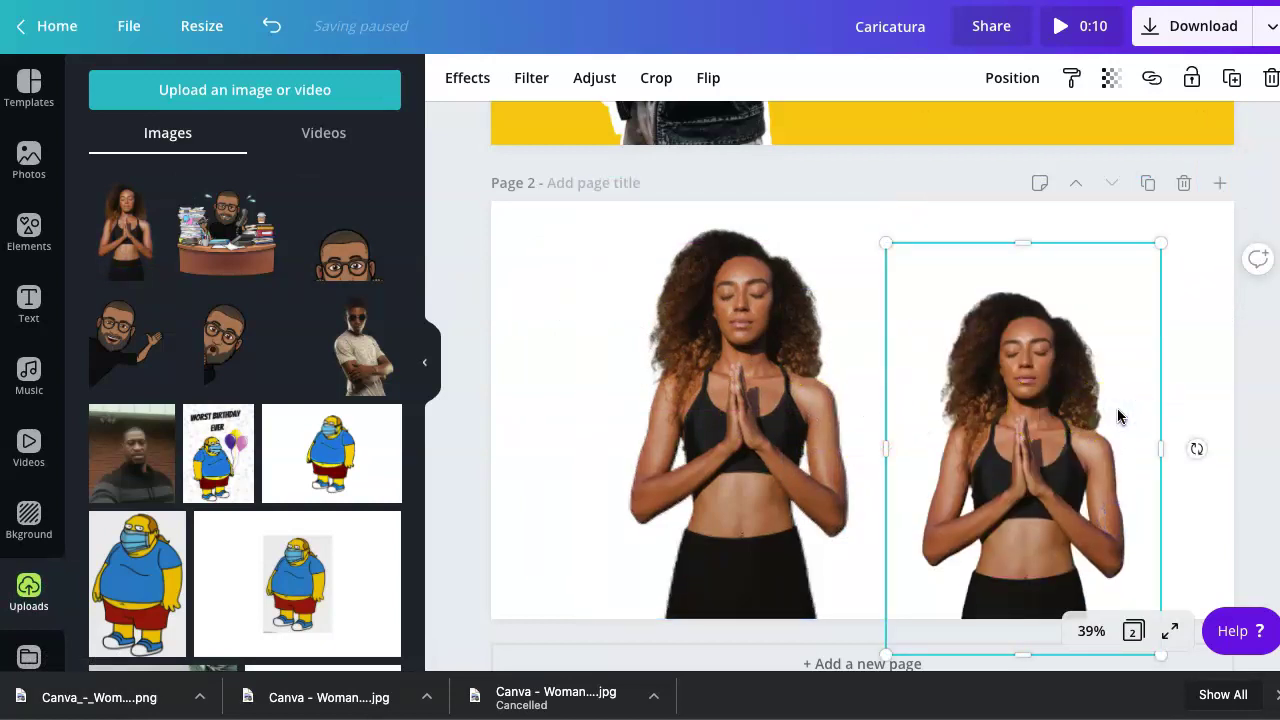
key(Delete)
Fill page 2's background with the yellow document colour
click(749, 408)
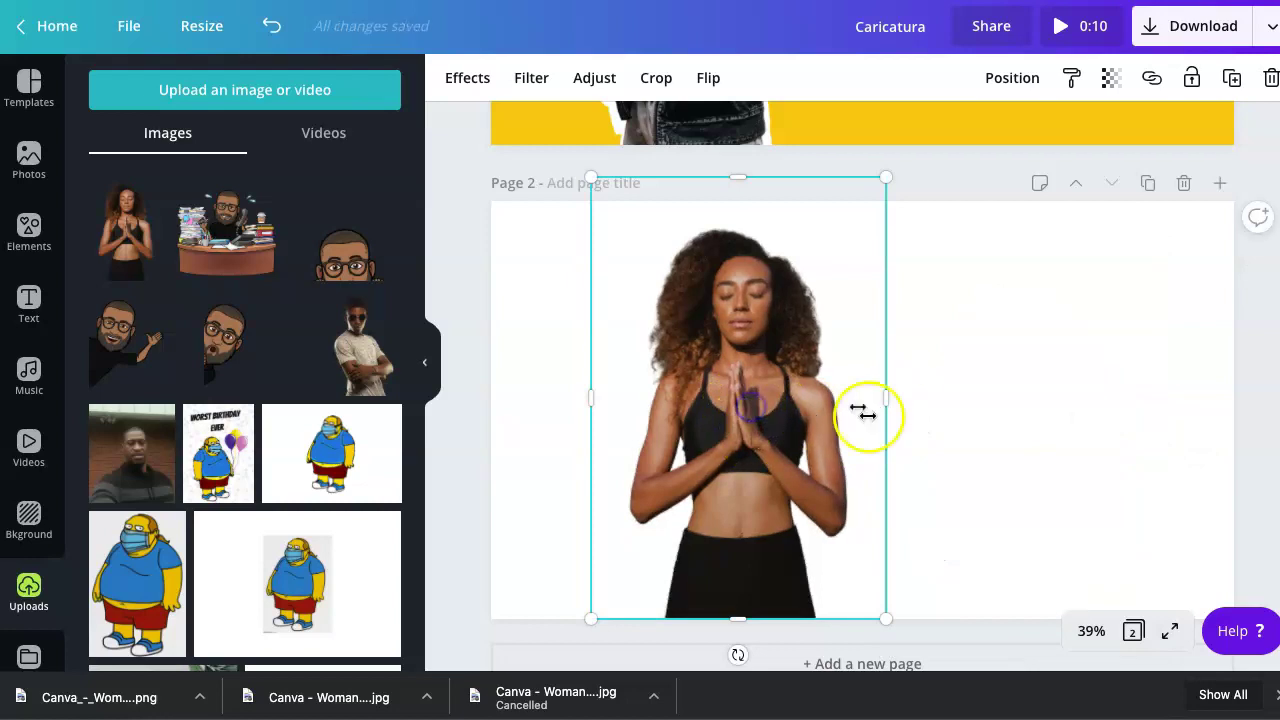
click(424, 360)
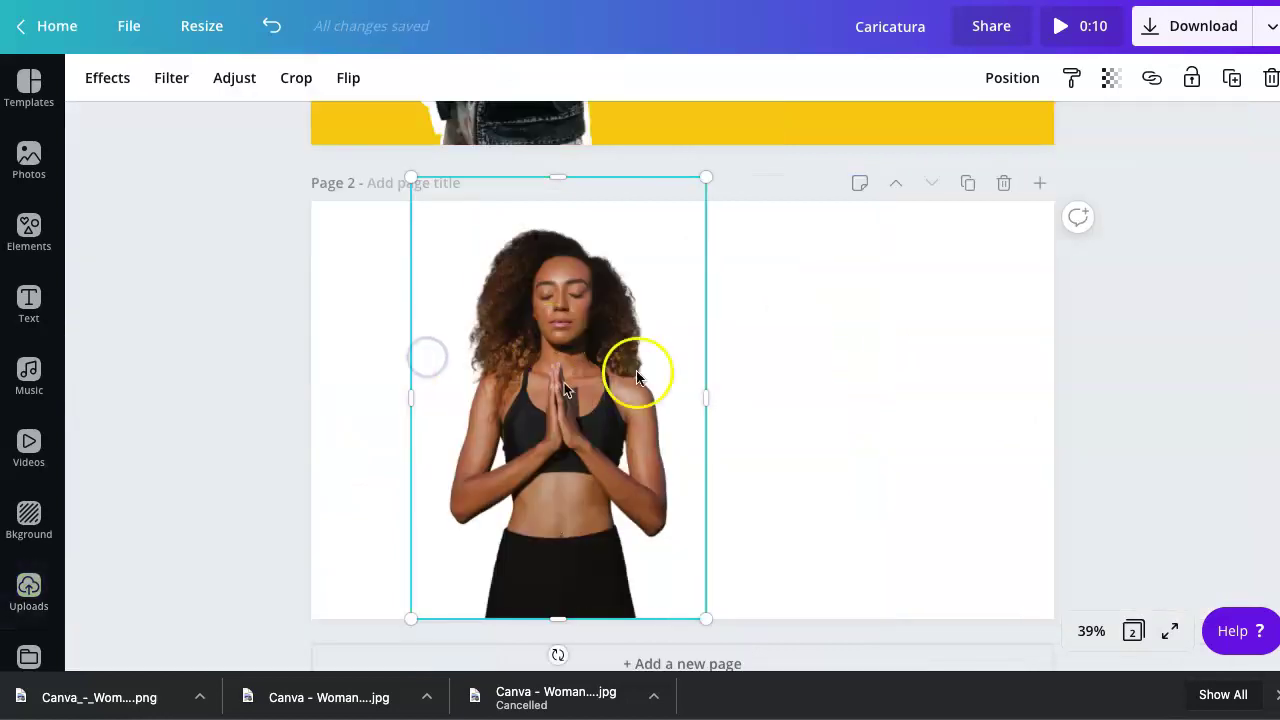
click(945, 358)
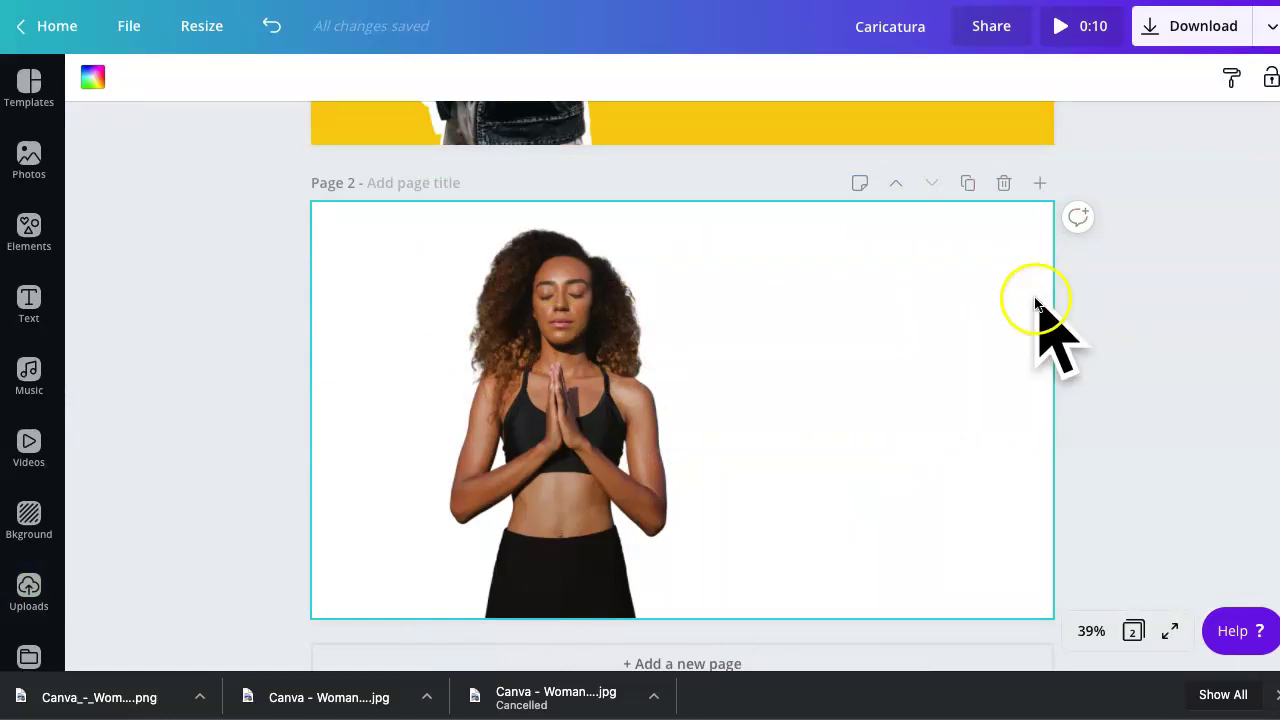
click(85, 78)
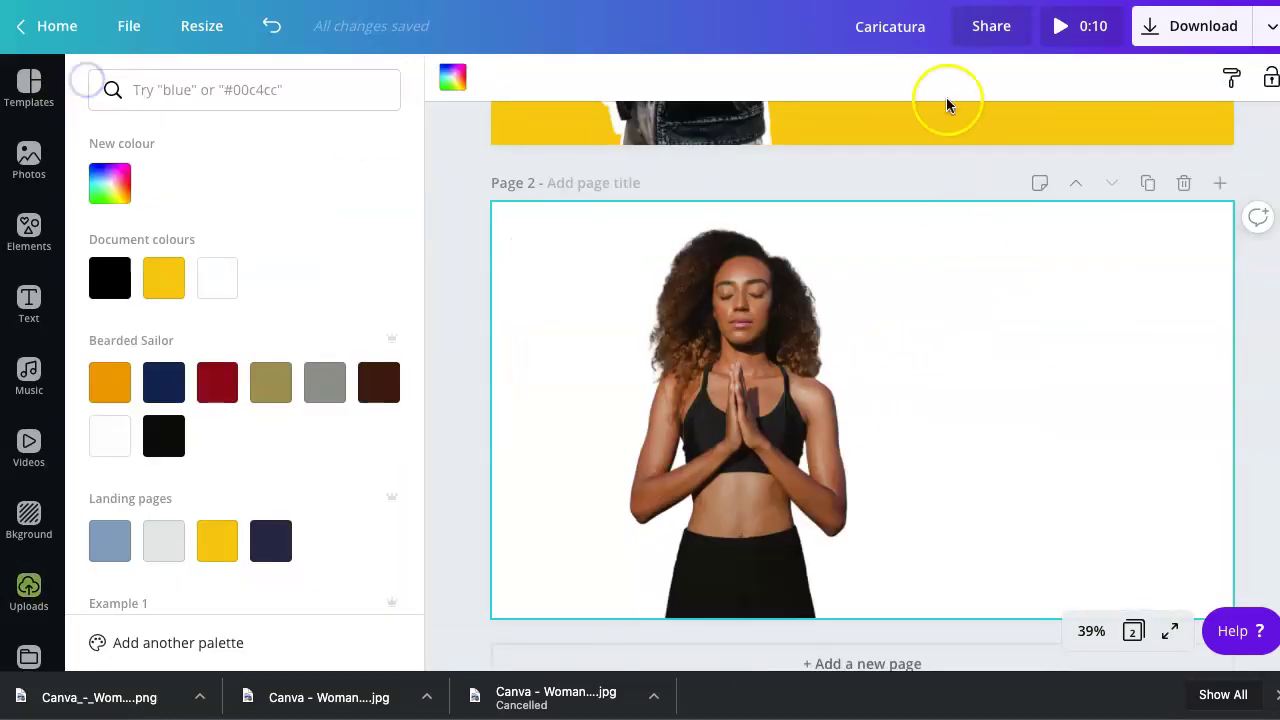
click(174, 274)
Duplicate the woman cut-out and place the copy beside the original, towards the right half of page 2
click(820, 483)
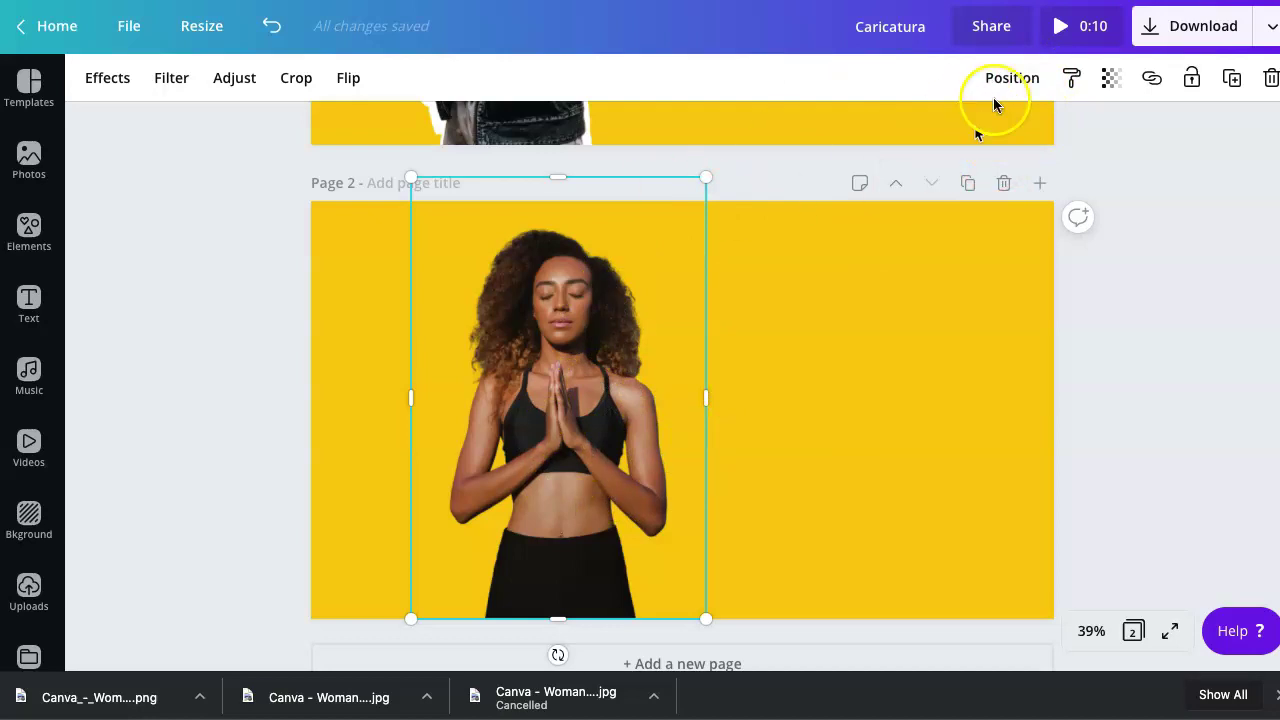
click(1235, 82)
drag(583, 421, 830, 418)
click(800, 415)
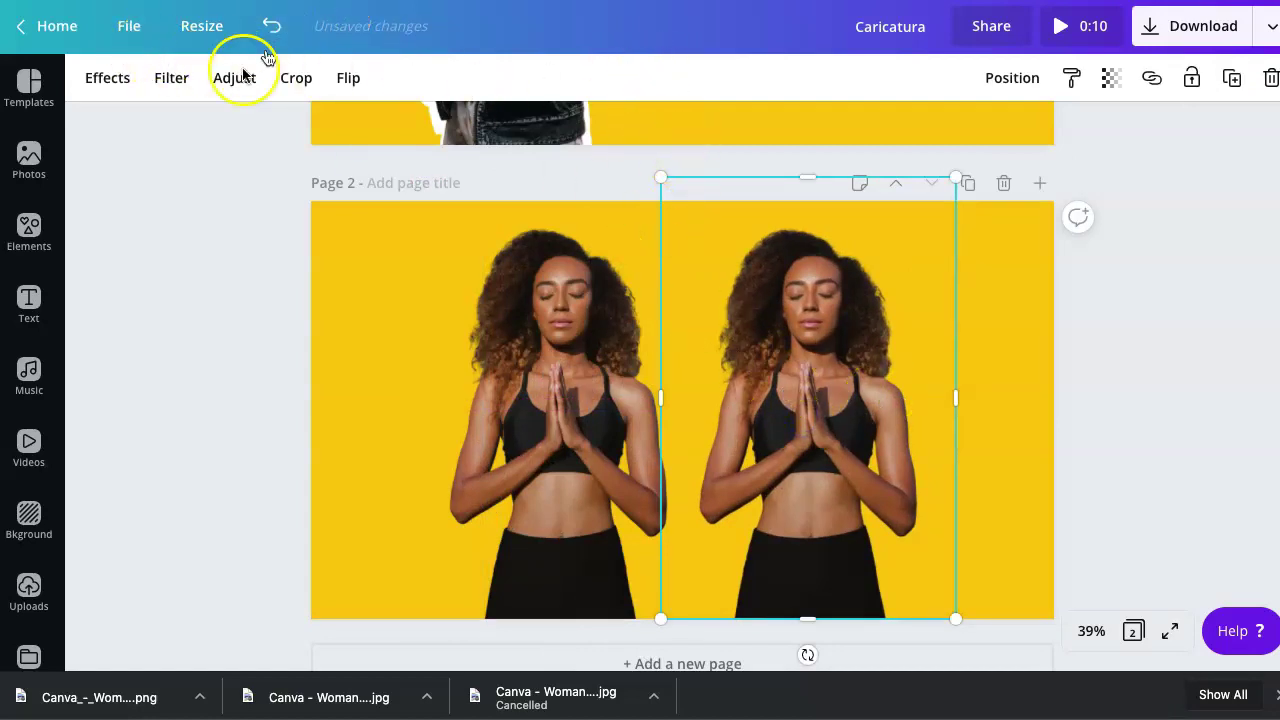
Give the copied cut-out the Mono Duotone effect and open that effect's colour settings
click(120, 82)
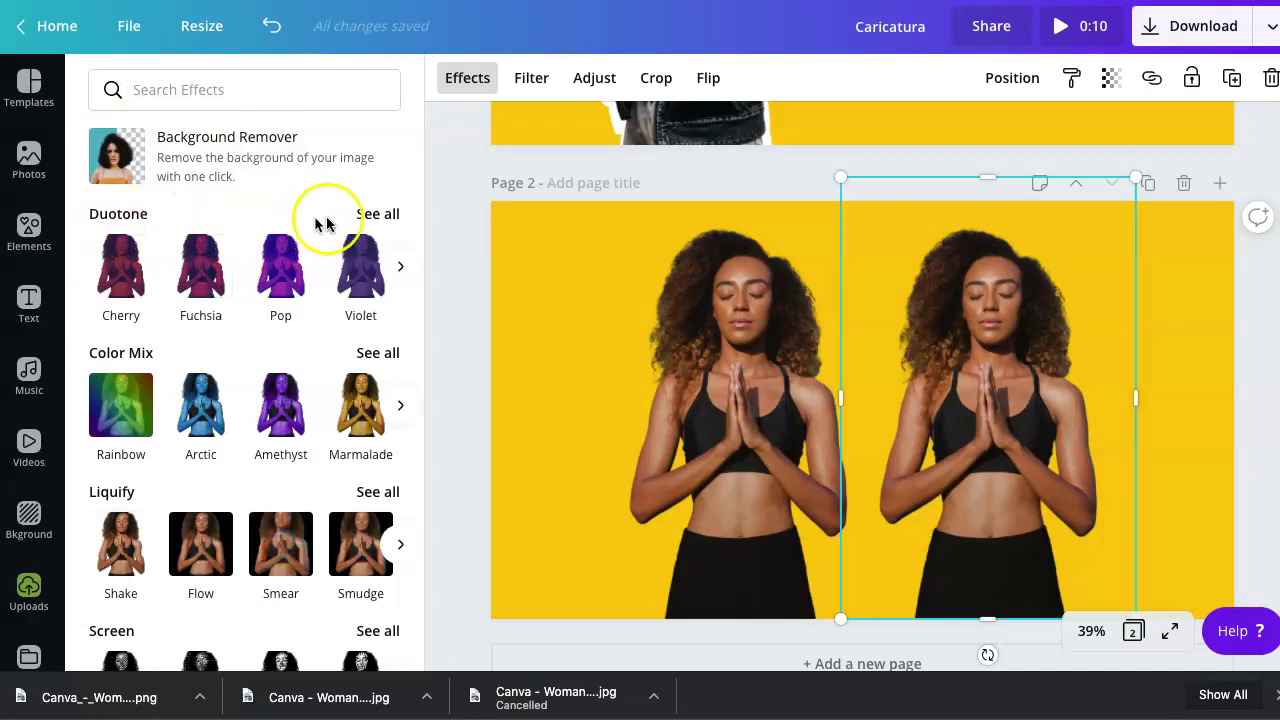
click(377, 216)
scroll(314, 300, down, 2)
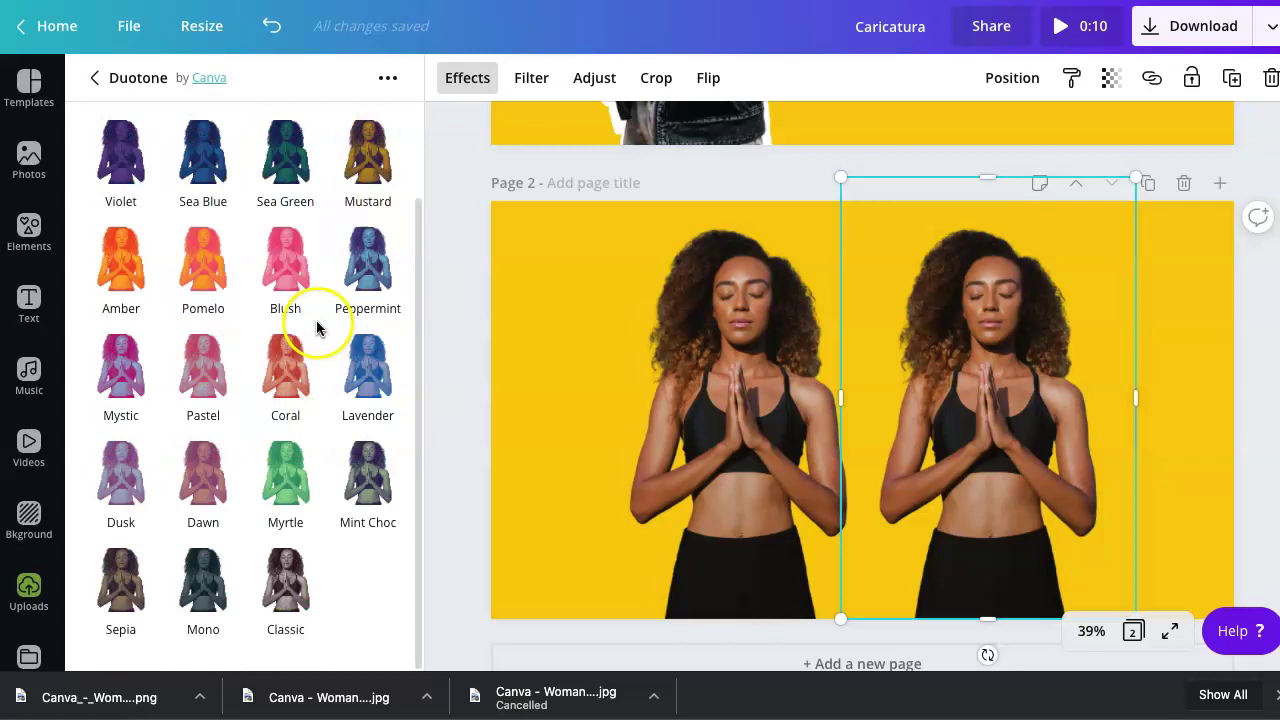
click(207, 586)
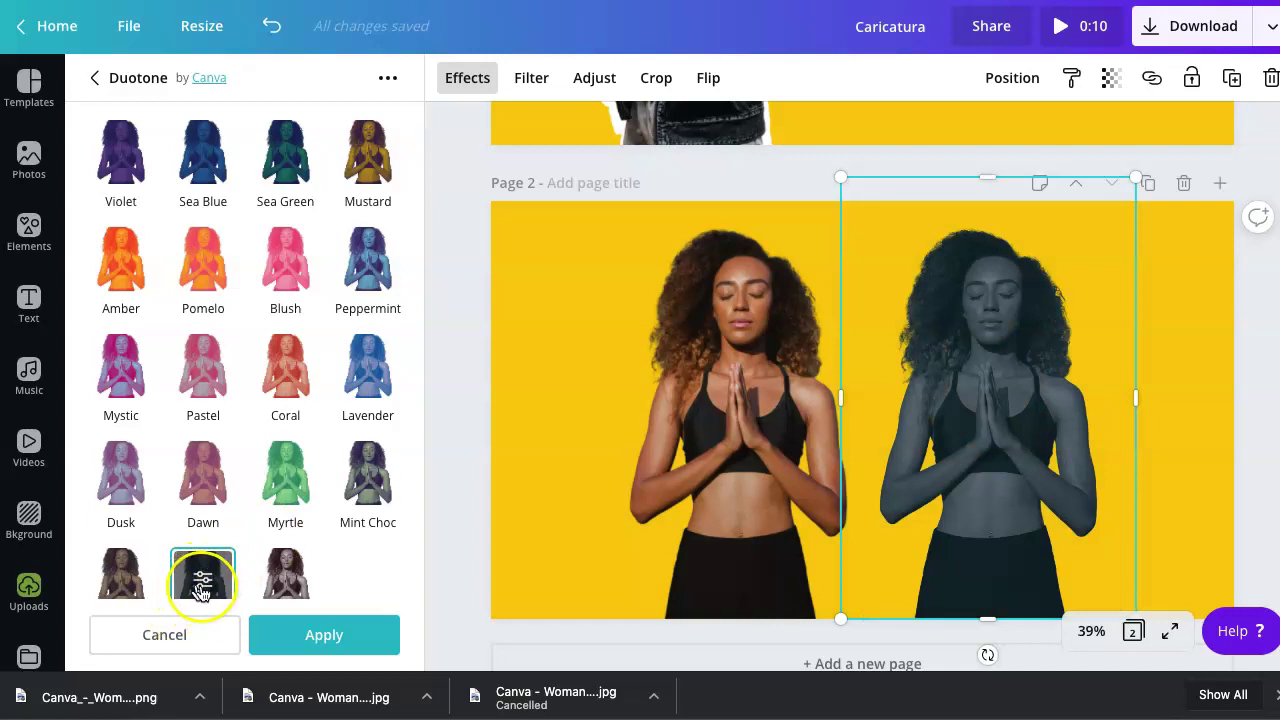
click(200, 590)
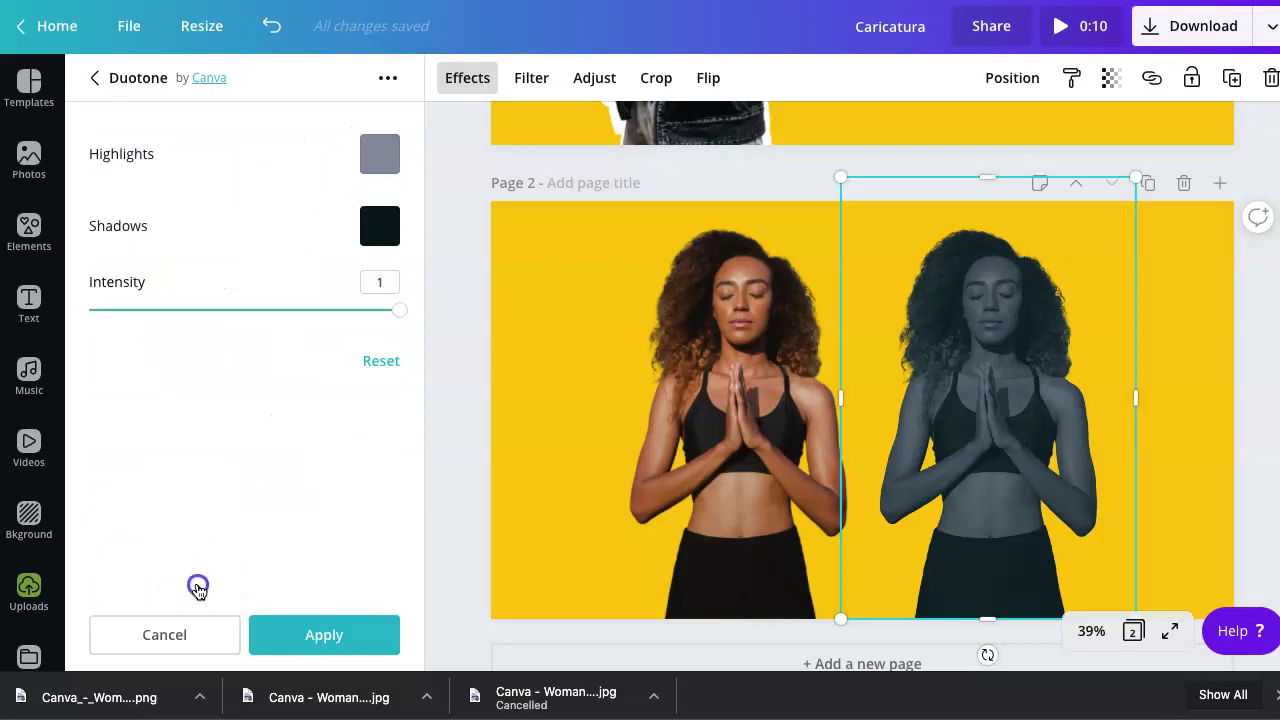
Set the Duotone Highlights colour of the copied cut-out to white
click(388, 158)
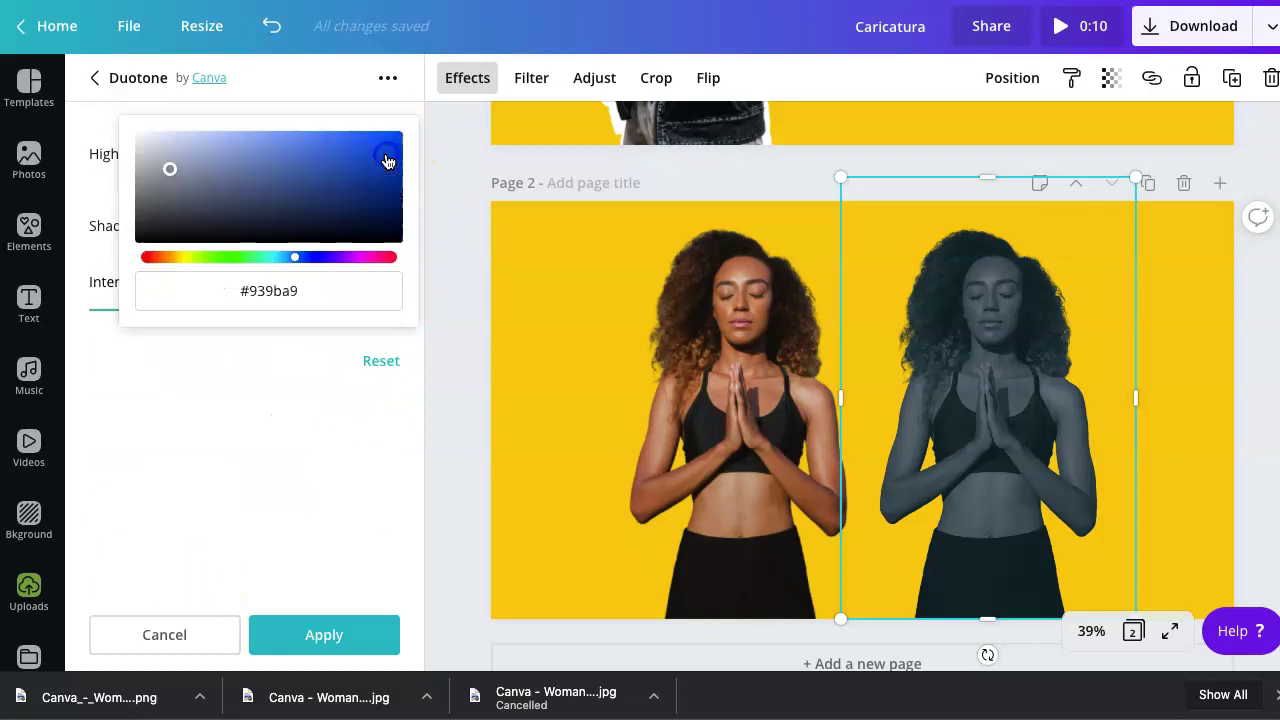
click(157, 170)
drag(161, 164, 20, 100)
click(335, 443)
click(323, 534)
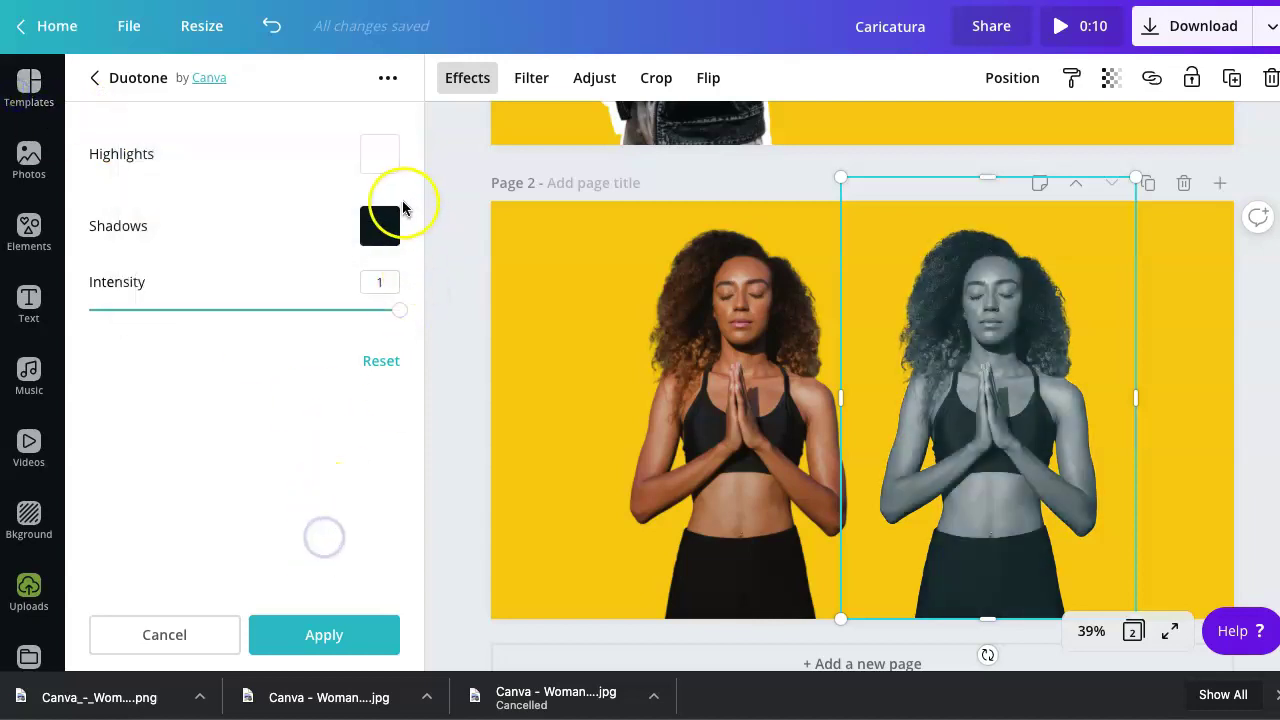
Set the Duotone Shadows colour to white, keep Intensity at 1, and apply the effect to the copied cut-out
click(378, 226)
click(385, 234)
drag(372, 230, 344, 465)
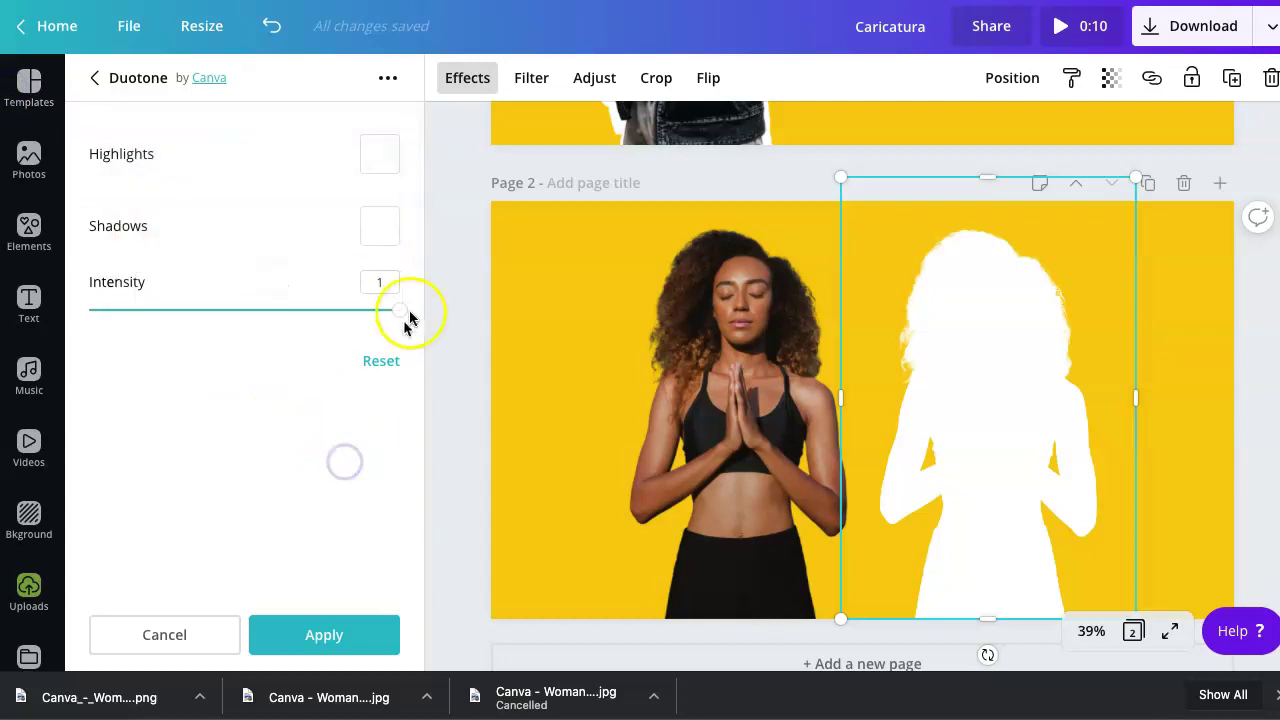
drag(399, 315, 494, 292)
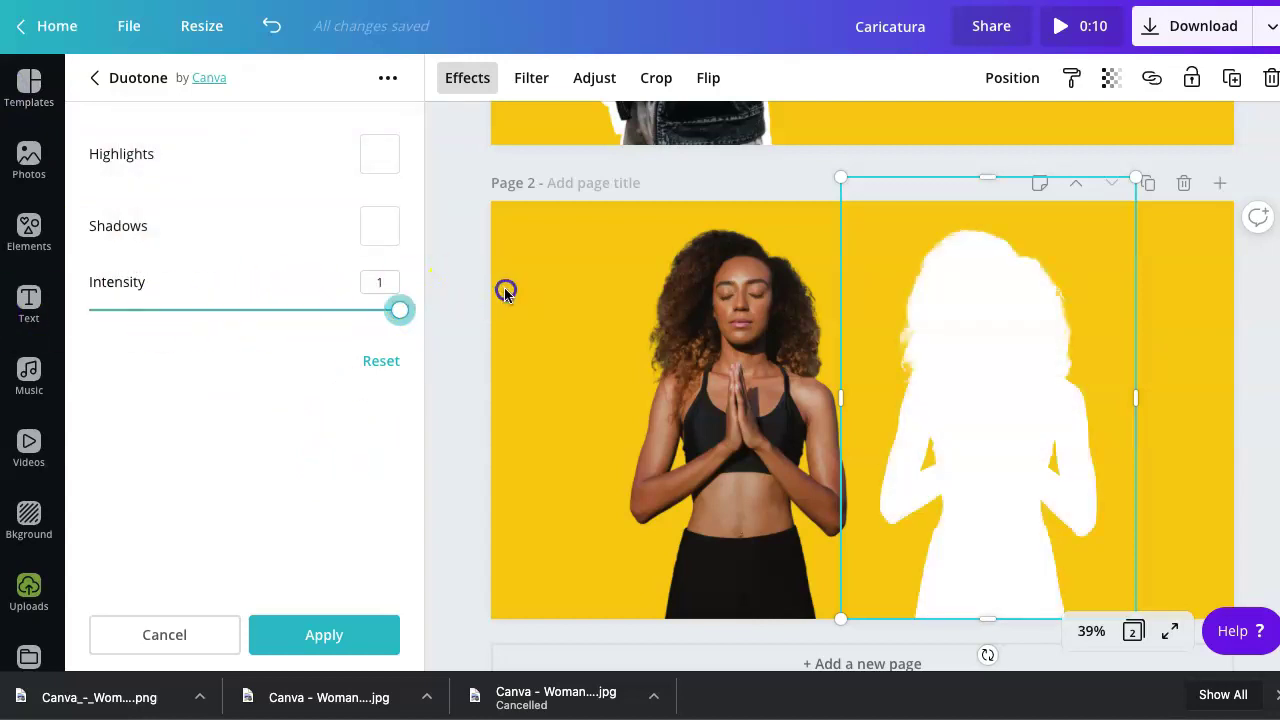
click(344, 632)
Shrink the original woman cut-out to about 701 by 1,052 and shift it slightly right along page 2's bottom edge
click(970, 336)
click(740, 291)
click(1040, 336)
click(686, 372)
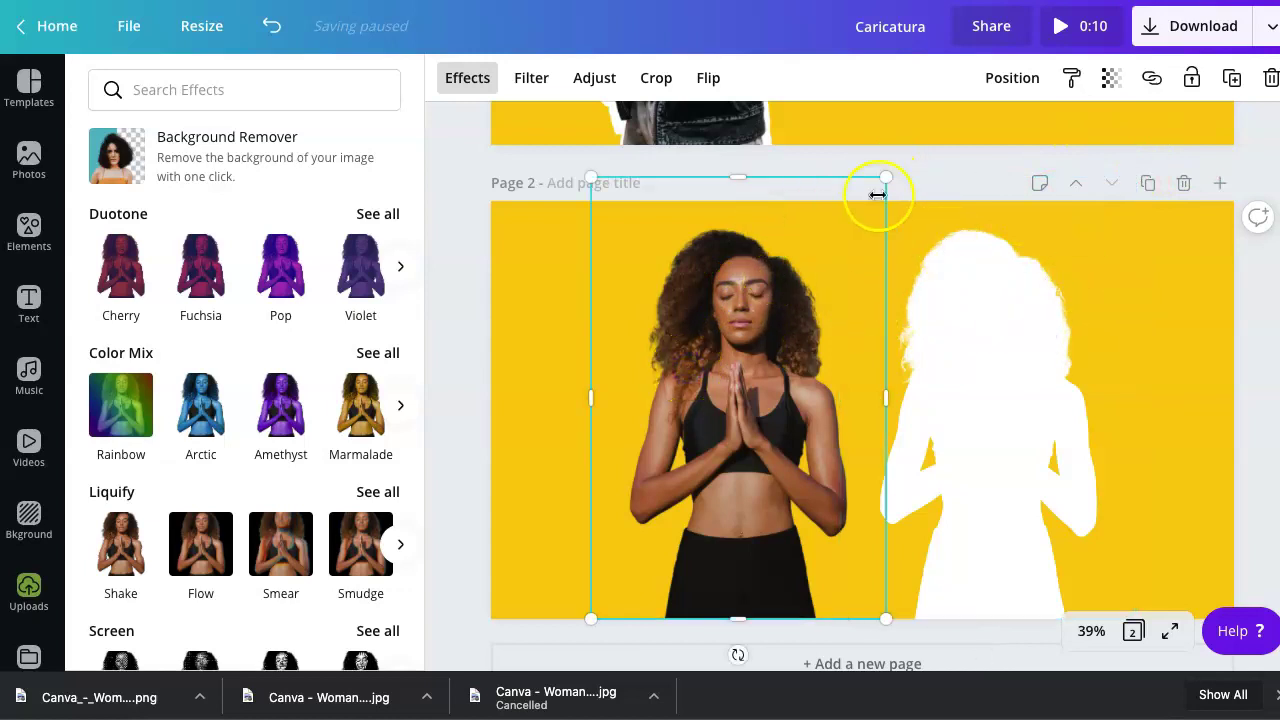
drag(893, 181, 851, 214)
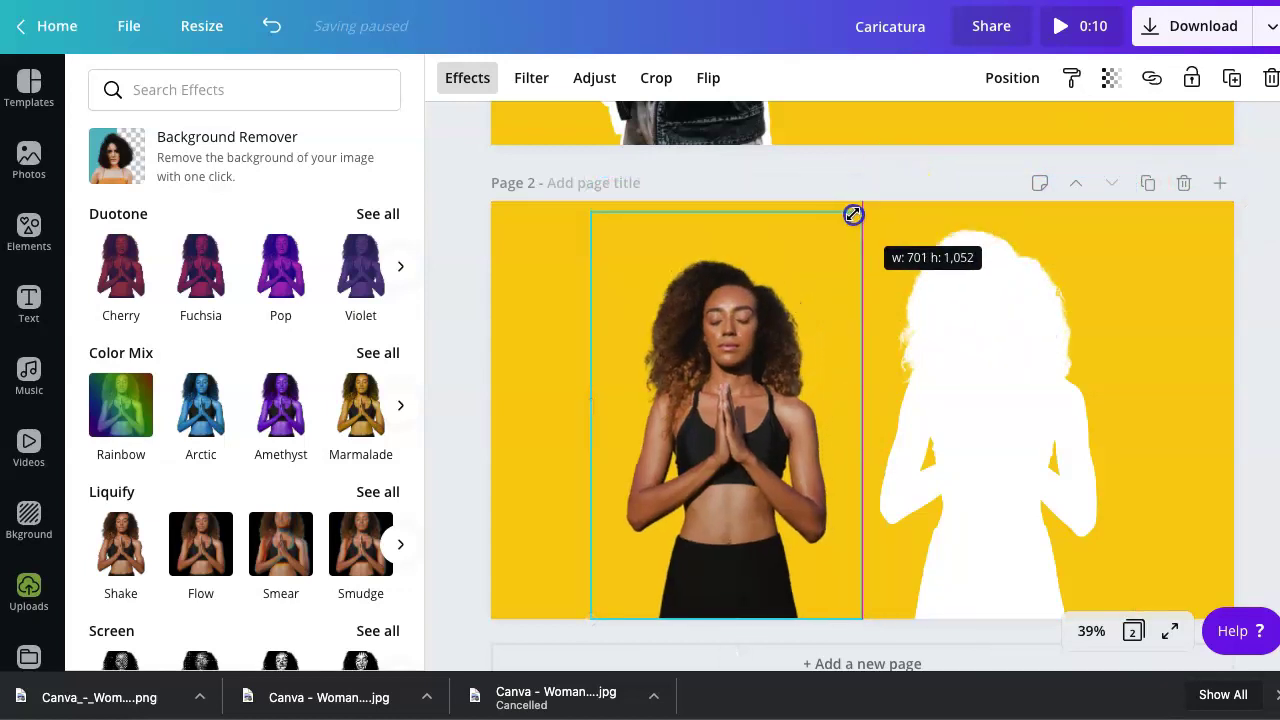
mouse_move(727, 499)
mouse_down()
mouse_move(1014, 486)
mouse_move(917, 473)
mouse_move(683, 483)
mouse_move(743, 500)
mouse_up()
Move the white silhouette towards the original woman and centre it horizontally on page 2
click(1014, 403)
drag(1006, 391, 893, 377)
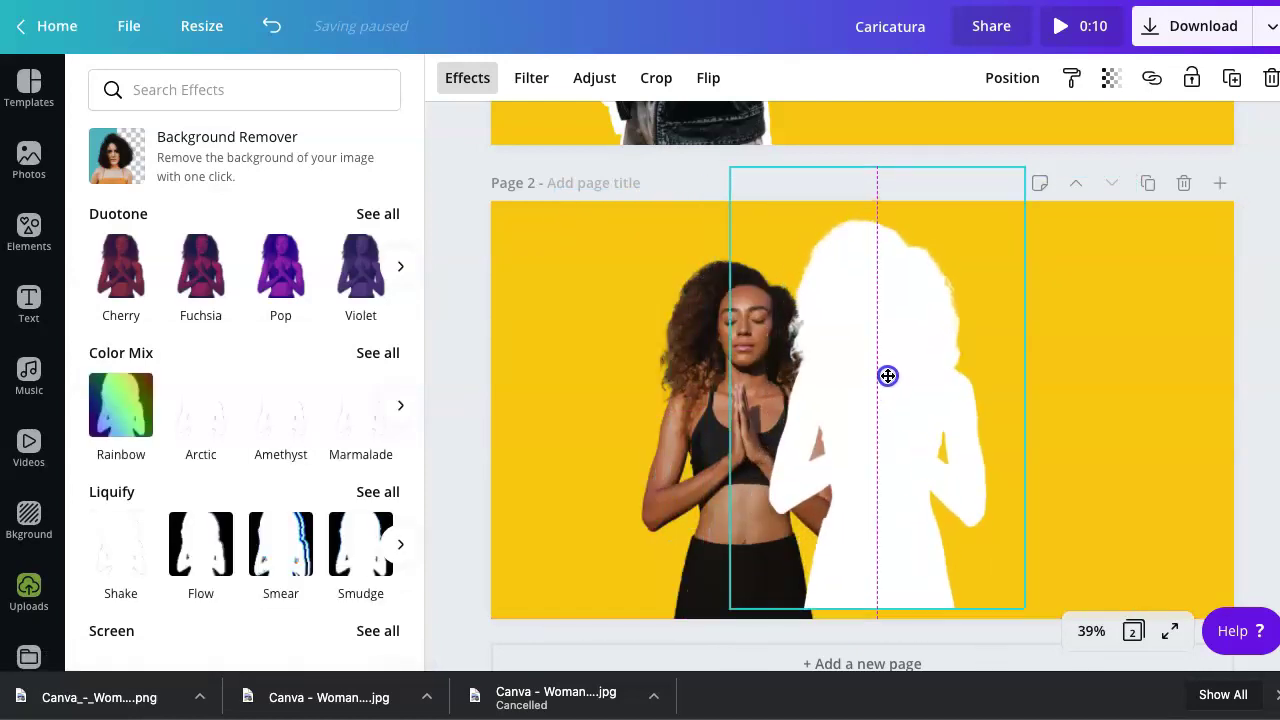
click(1010, 78)
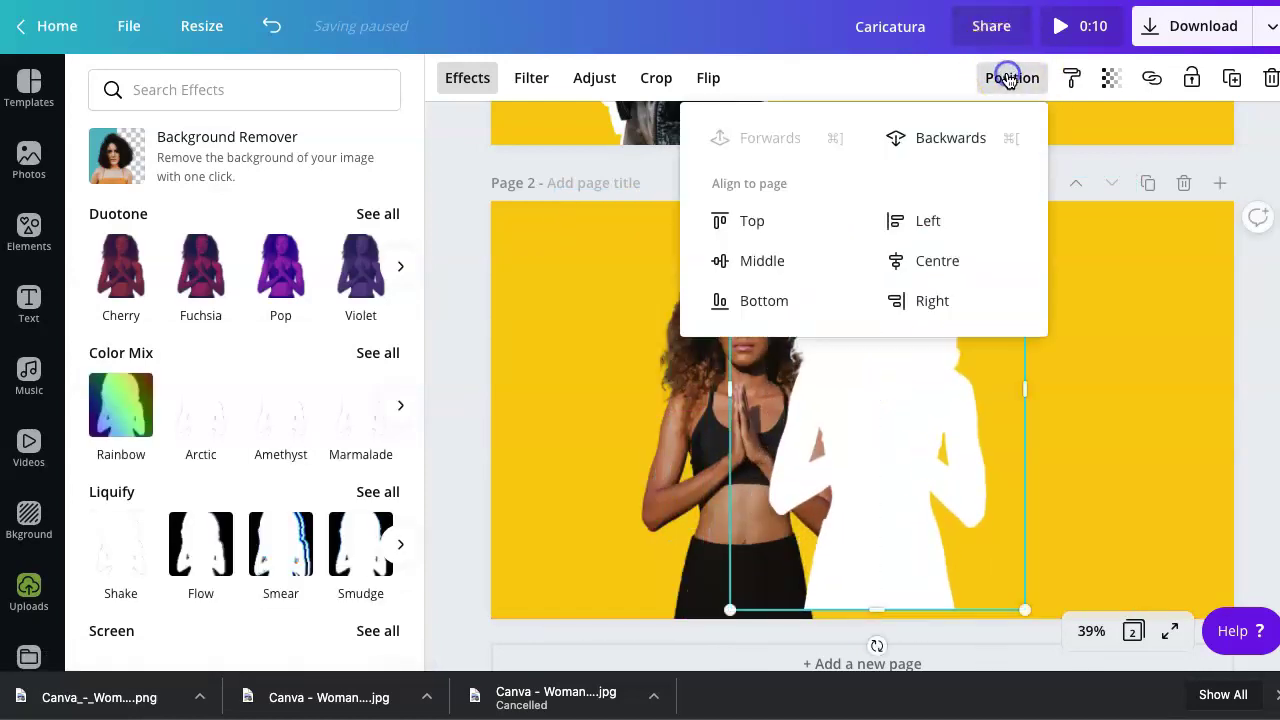
click(922, 272)
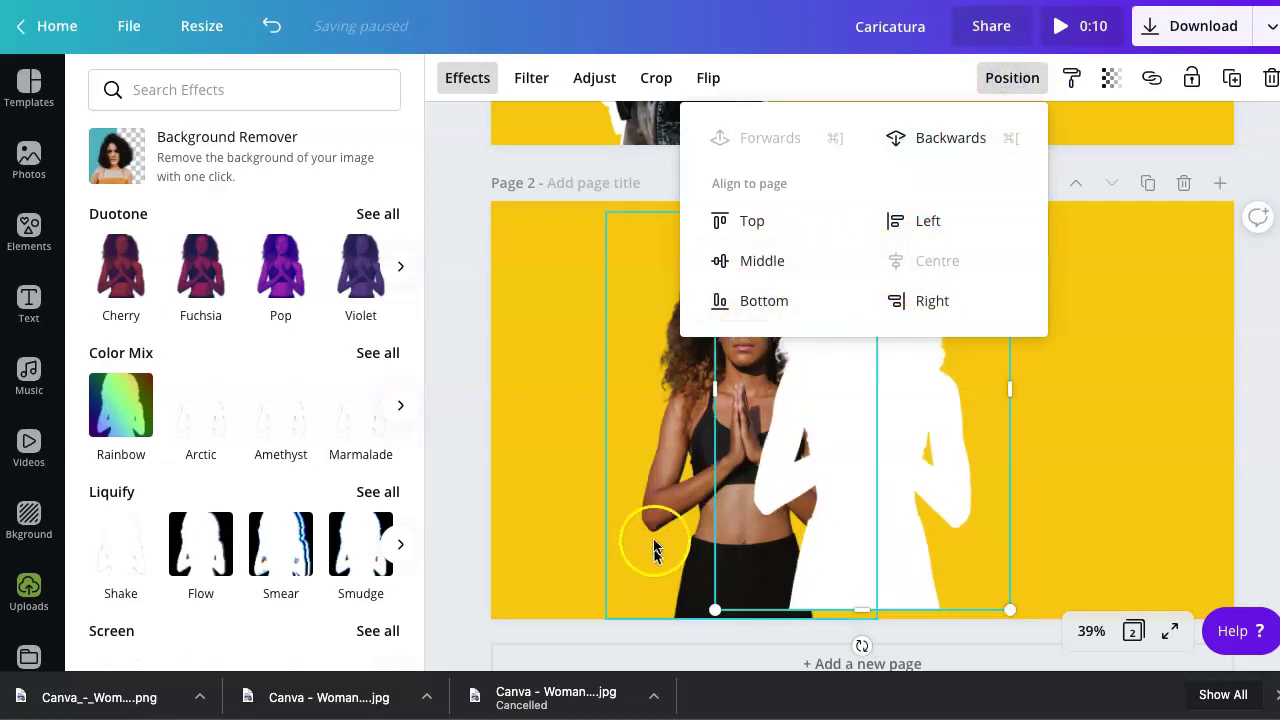
Raise the original woman cut-out slightly to page 2's top edge and centre it horizontally on the page
click(655, 537)
mouse_move(689, 403)
mouse_down()
mouse_move(690, 378)
mouse_move(683, 394)
mouse_up()
click(1006, 86)
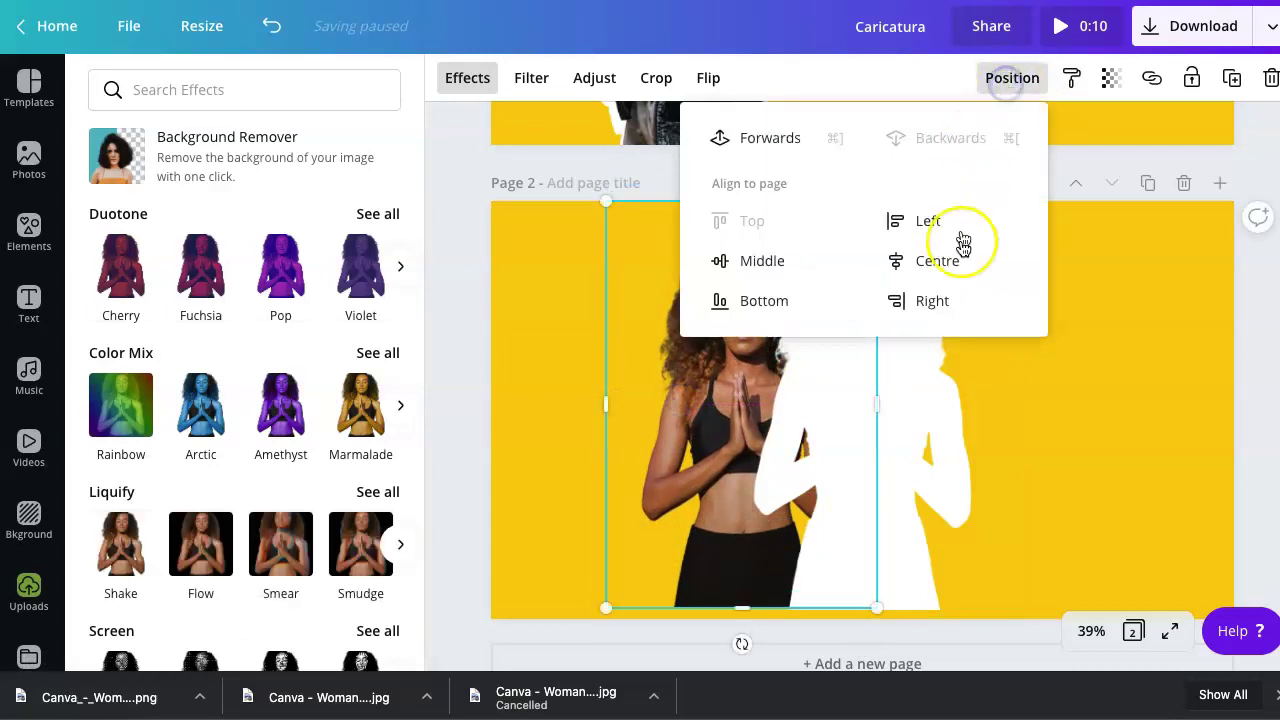
click(950, 266)
Lower the white silhouette to page 2's bottom edge and send it backwards behind the woman cut-out
click(897, 521)
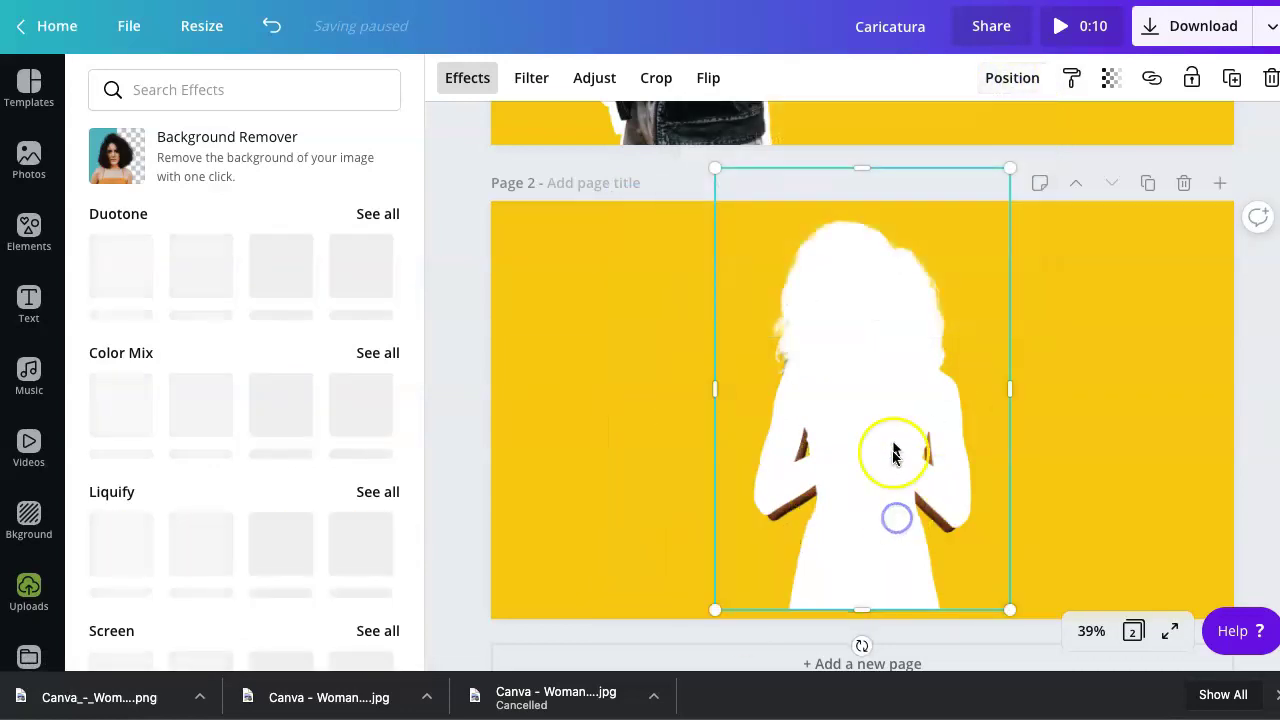
drag(894, 437, 893, 445)
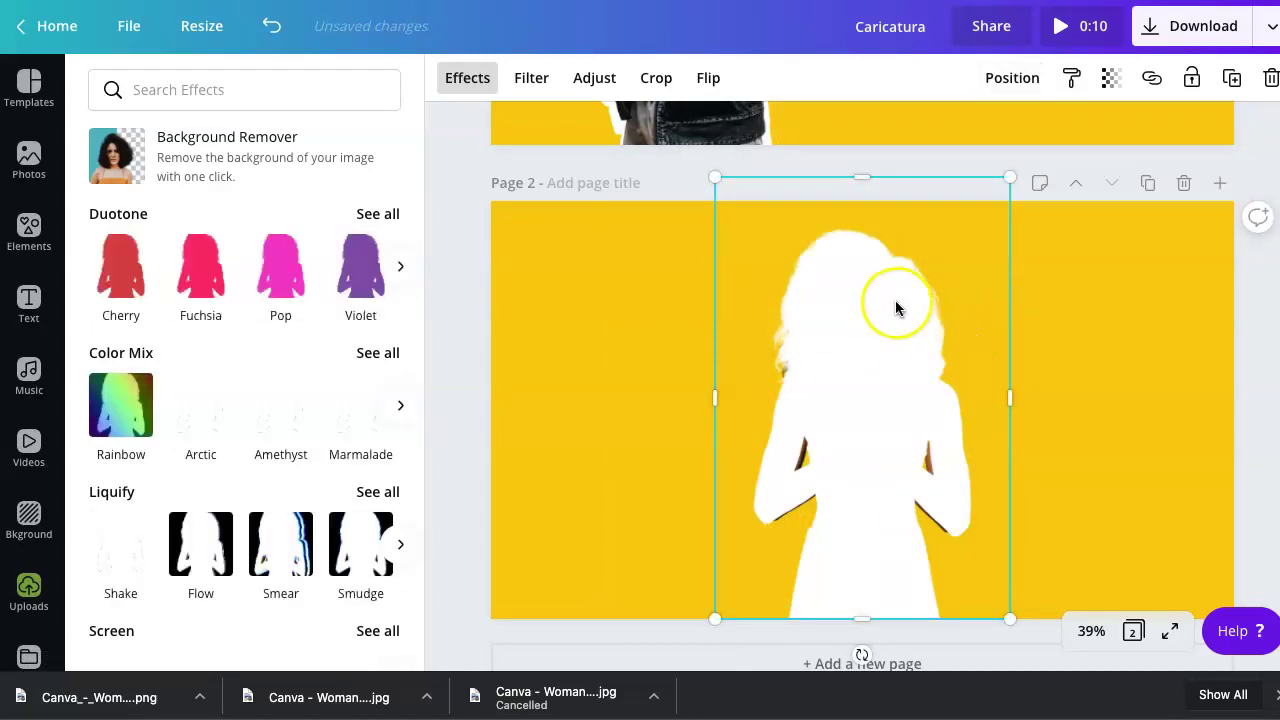
click(1030, 78)
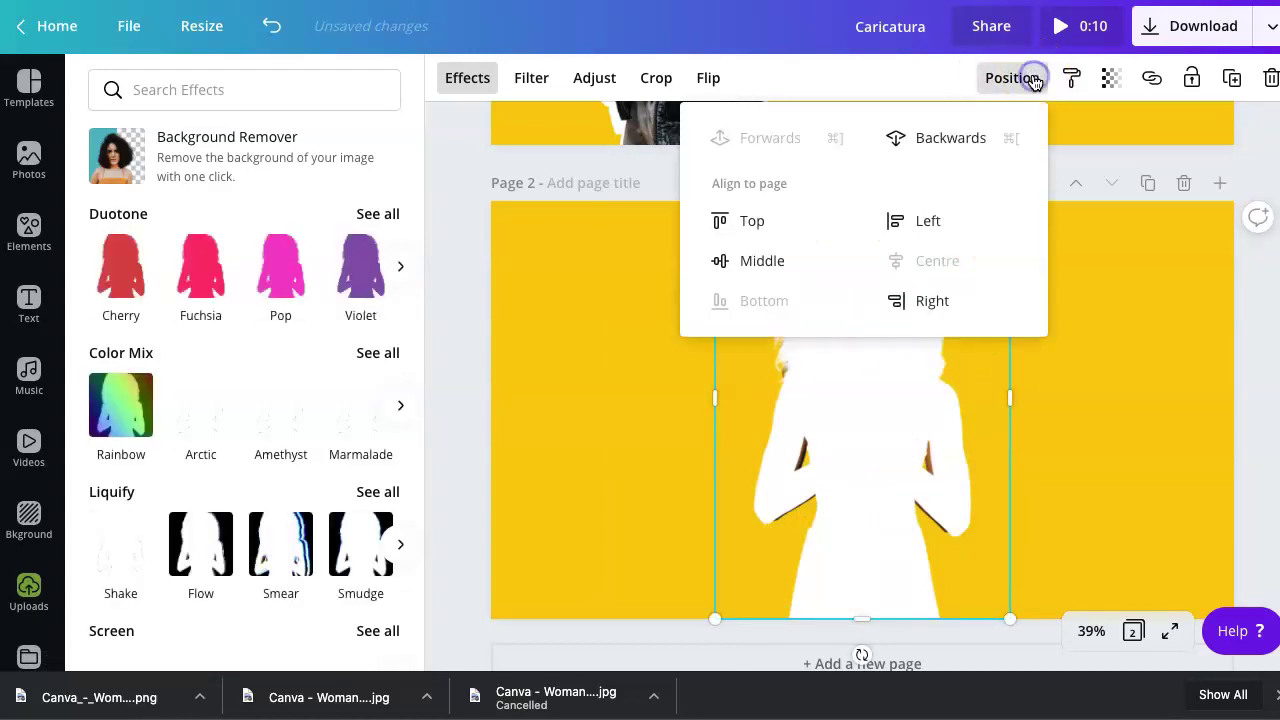
click(938, 137)
click(1135, 343)
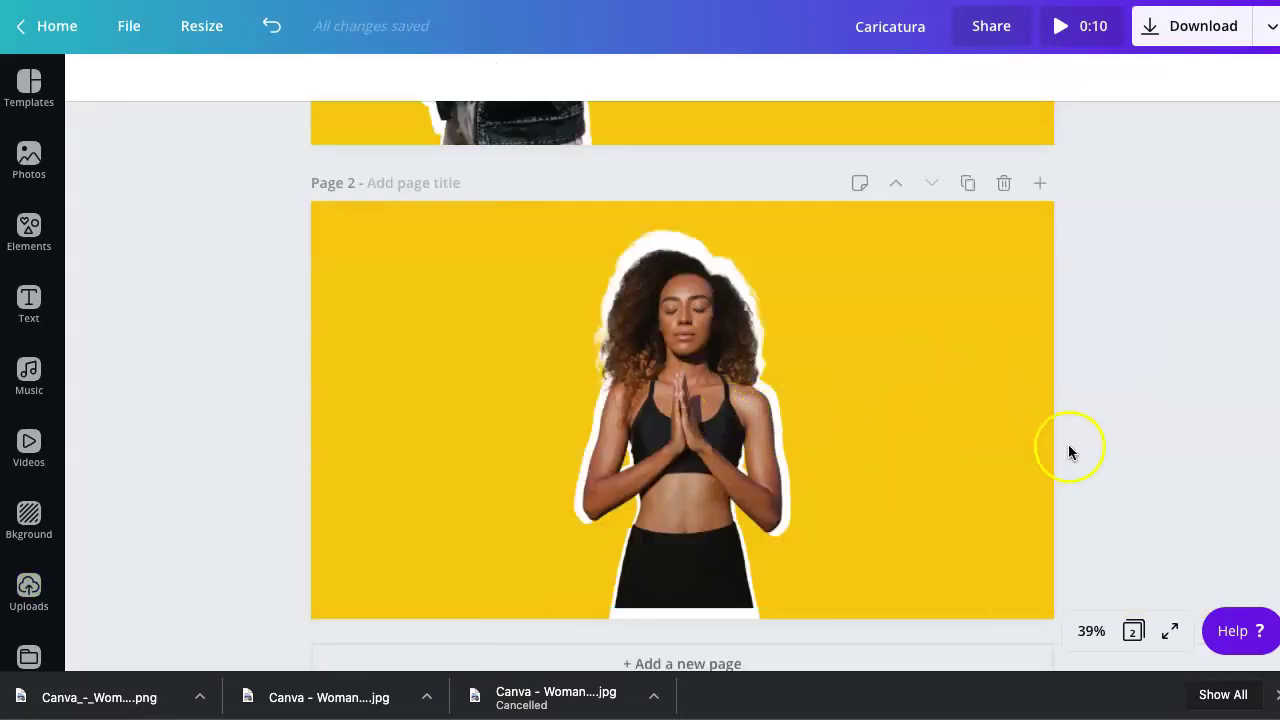
Move the woman cut-out off the white silhouette to its left side and compare with page 1's outlined photo
drag(710, 462, 708, 462)
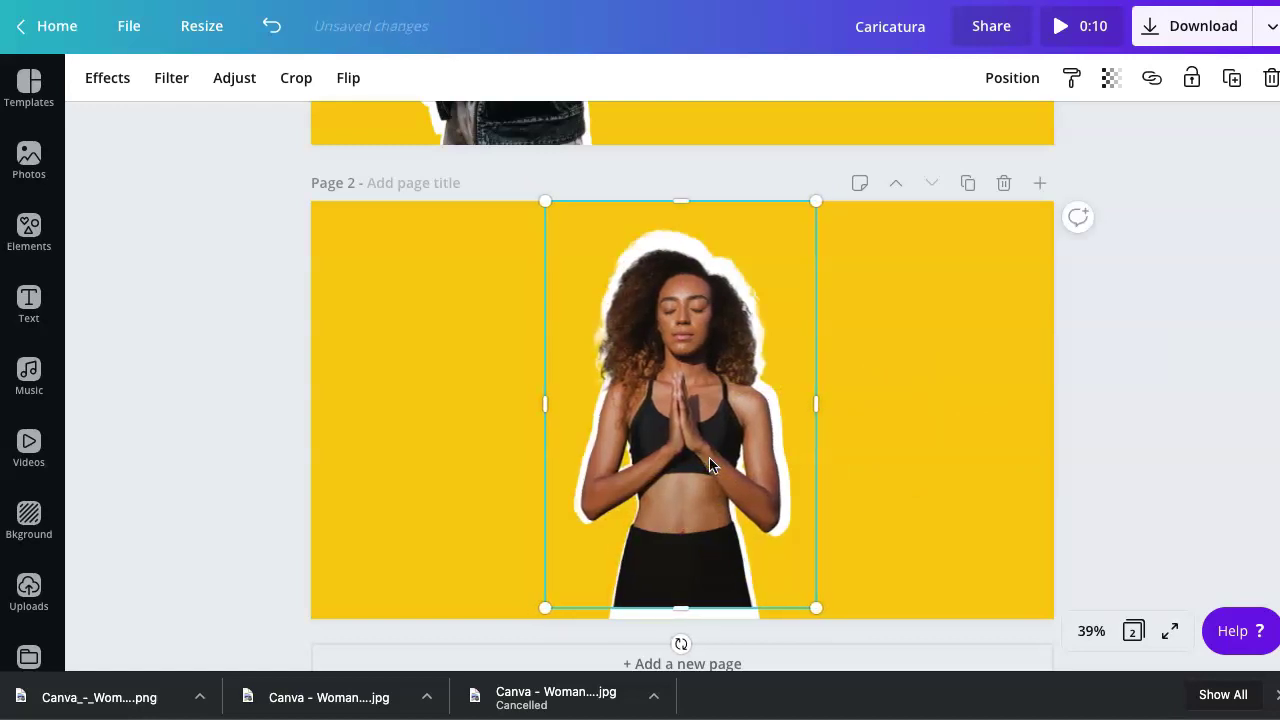
drag(728, 410, 518, 415)
click(697, 369)
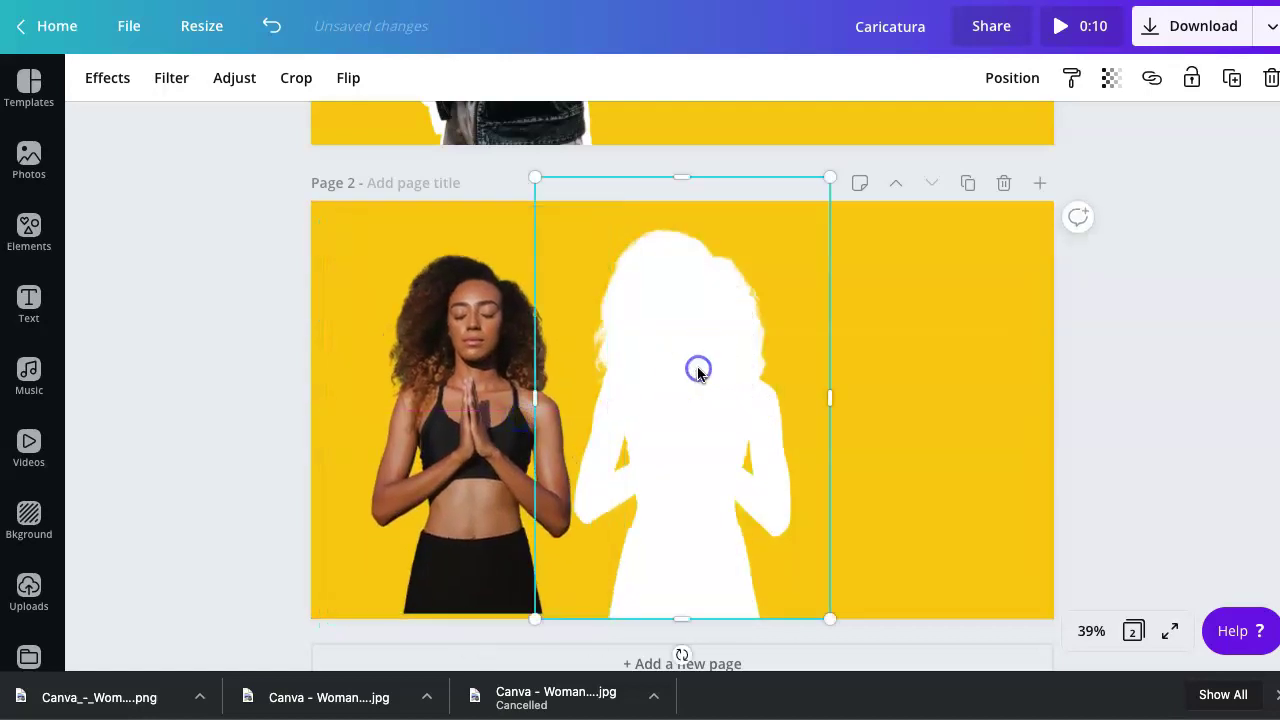
scroll(705, 318, up, 4)
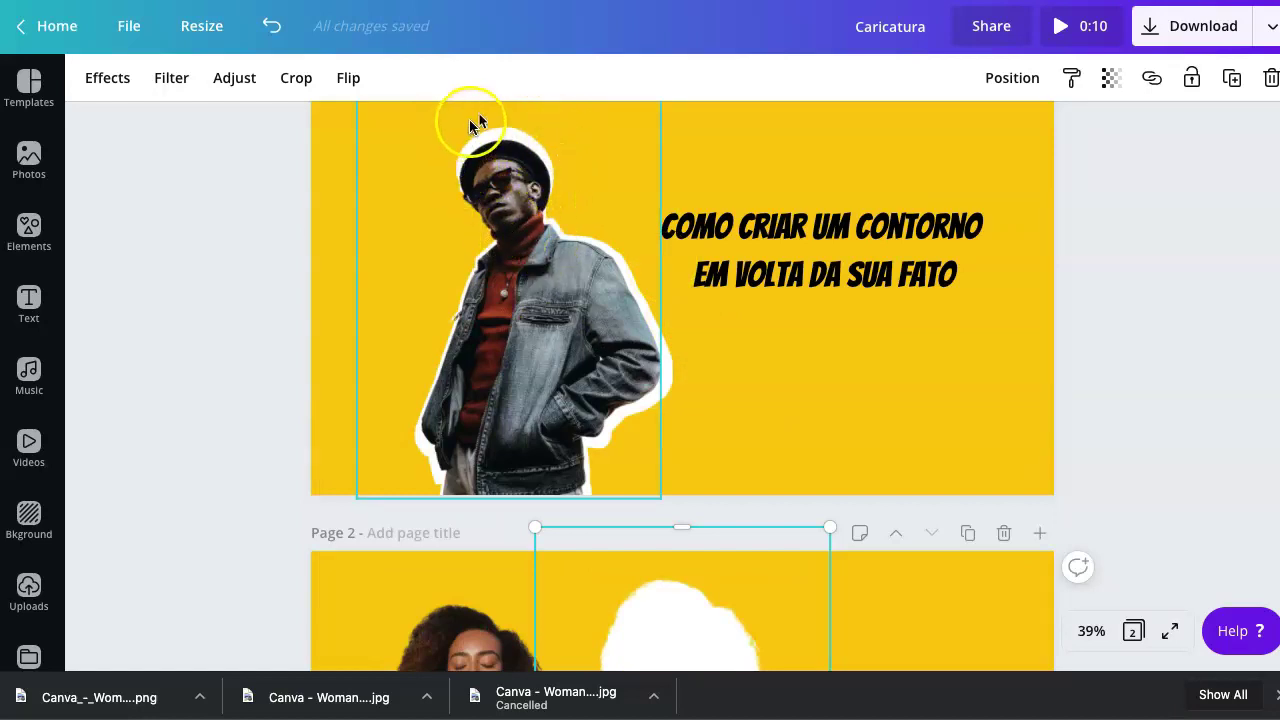
scroll(780, 414, down, 4)
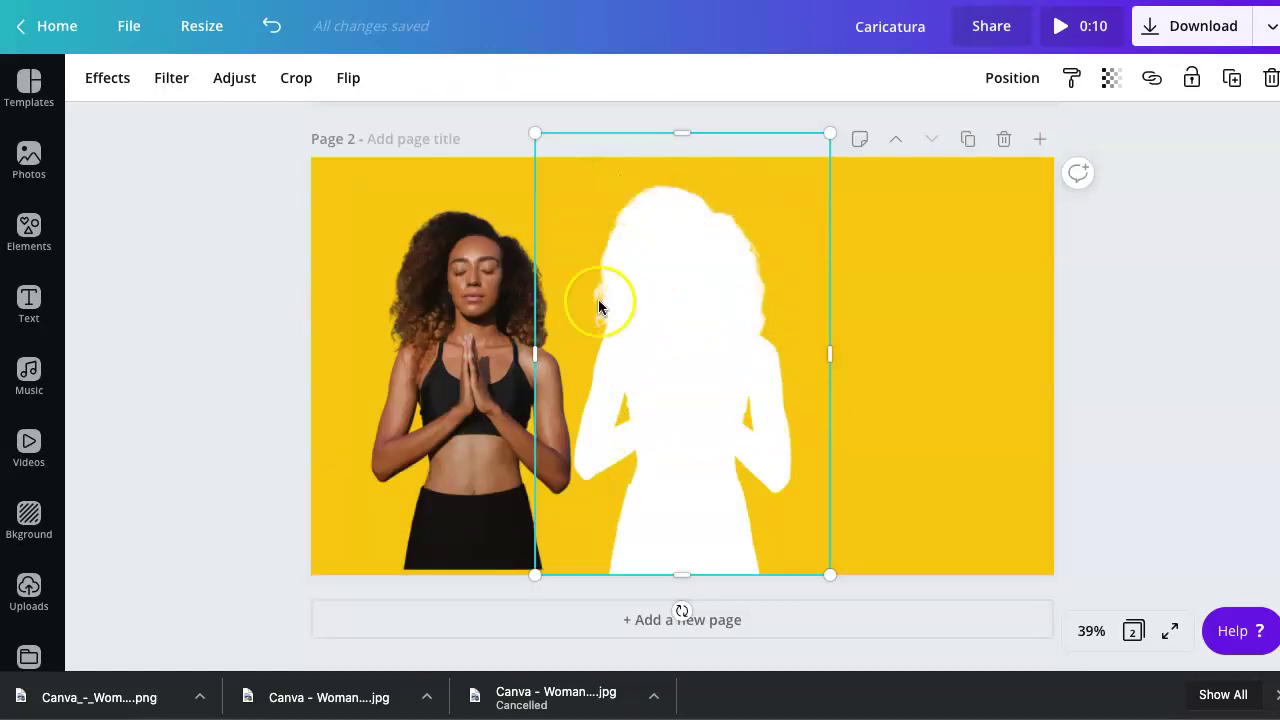
Shift the white silhouette slightly right, away from the woman, and try a slight Blur adjustment on it
mouse_move(747, 346)
mouse_down()
mouse_move(762, 349)
mouse_move(748, 346)
mouse_up()
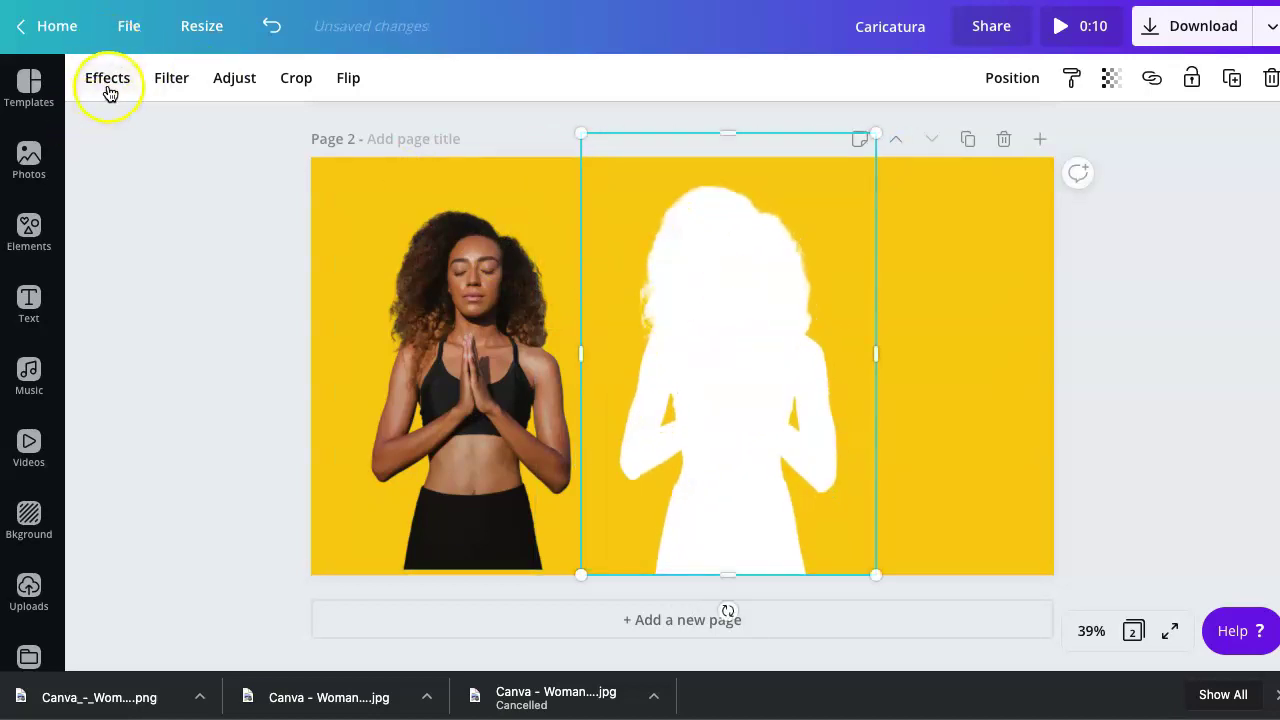
click(216, 84)
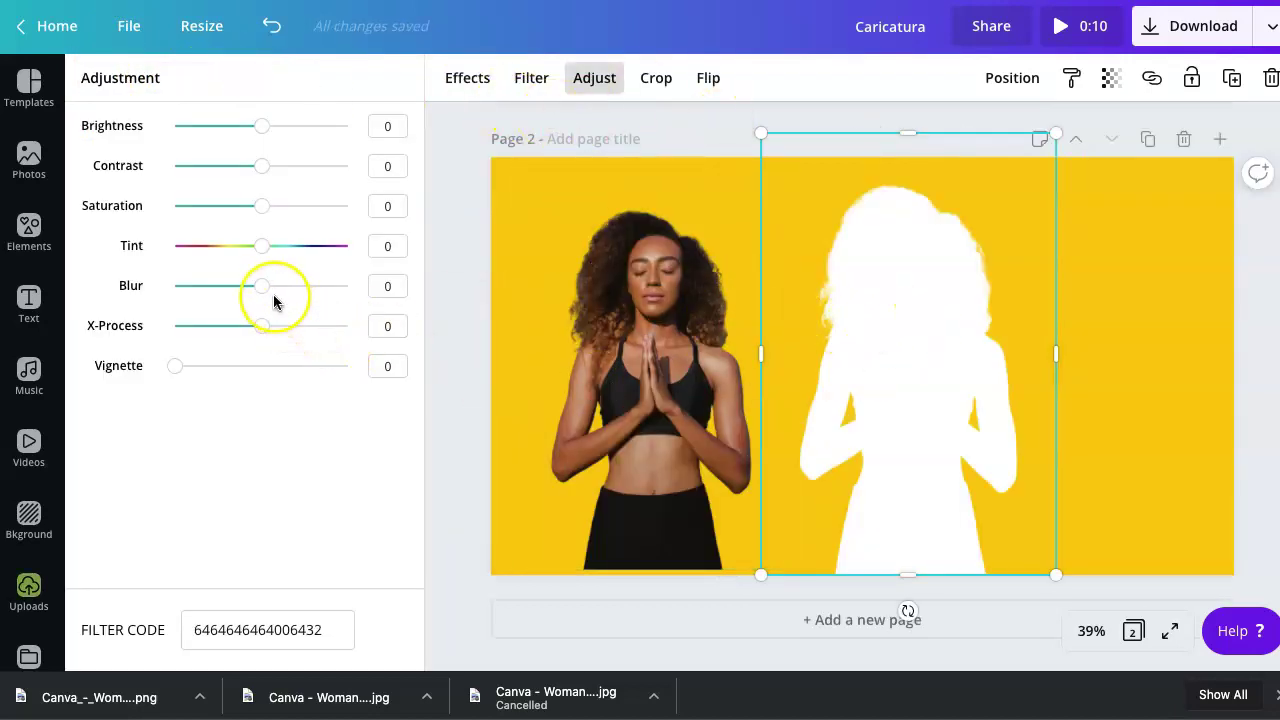
mouse_move(263, 296)
mouse_down()
mouse_move(289, 297)
mouse_move(237, 294)
mouse_move(334, 294)
mouse_move(268, 302)
mouse_up()
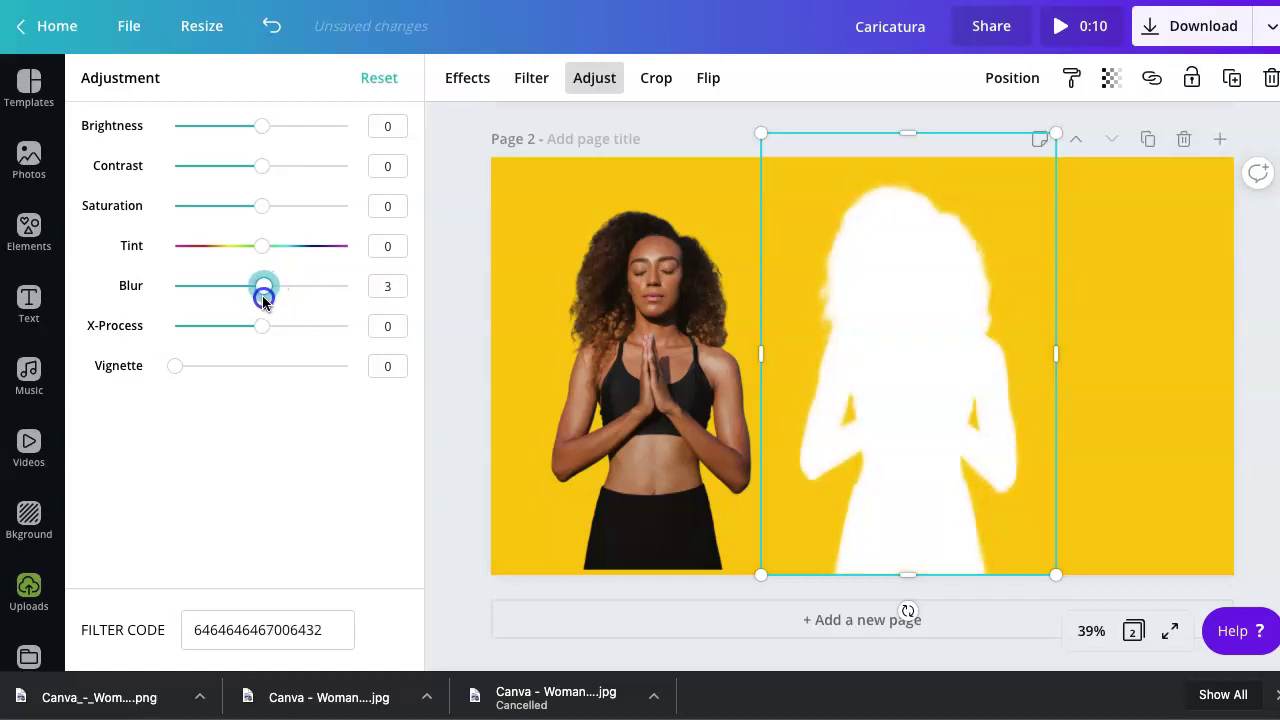
Place the woman cut-out over the white silhouette so the white forms an outline around her
click(594, 297)
drag(641, 353, 899, 358)
drag(949, 435, 949, 430)
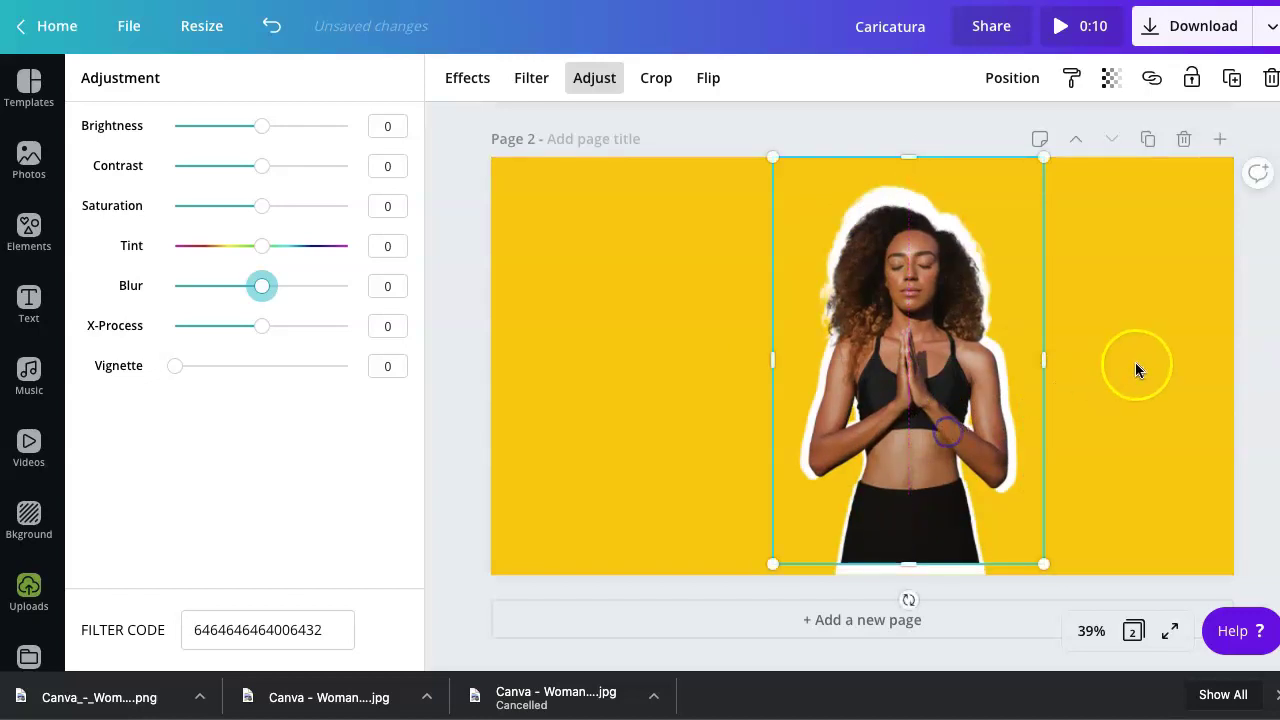
click(1256, 341)
Select the woman cut-out and its white silhouette together and move both into the left half of page 2
click(1024, 392)
click(1134, 380)
drag(1140, 398, 651, 400)
drag(728, 330, 556, 341)
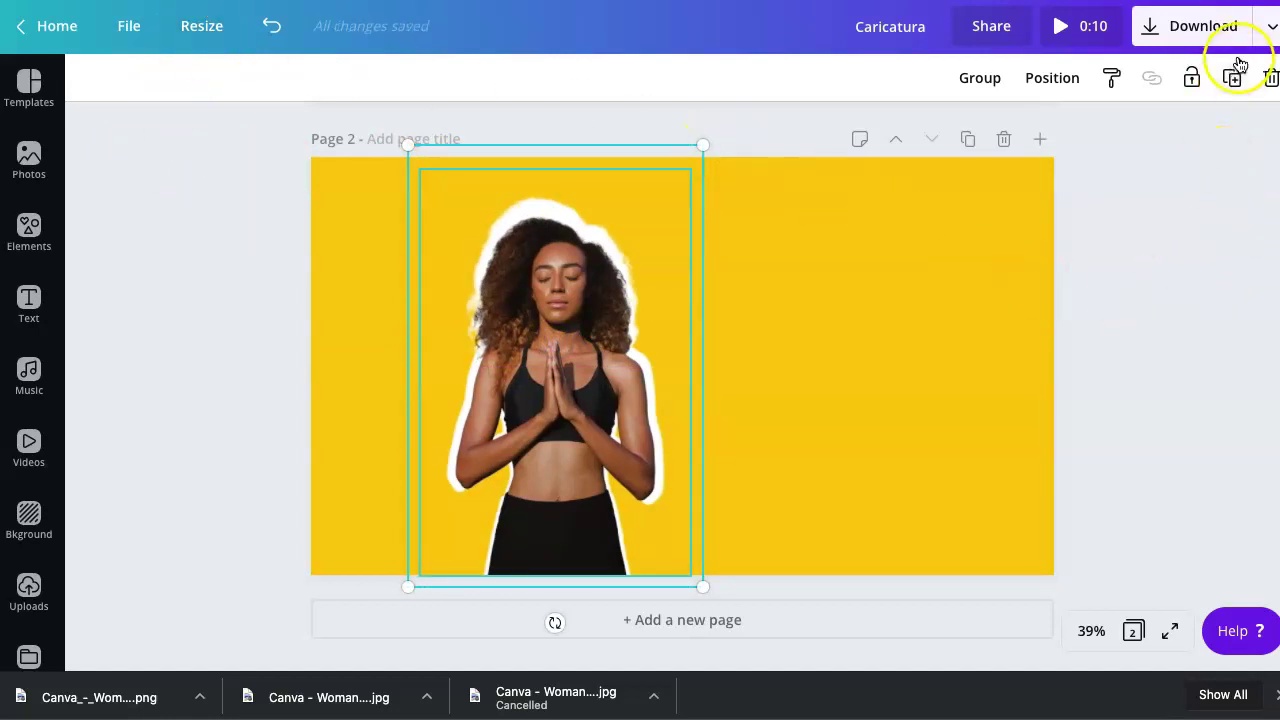
Check the publishing options available for the design and close them again
click(1266, 36)
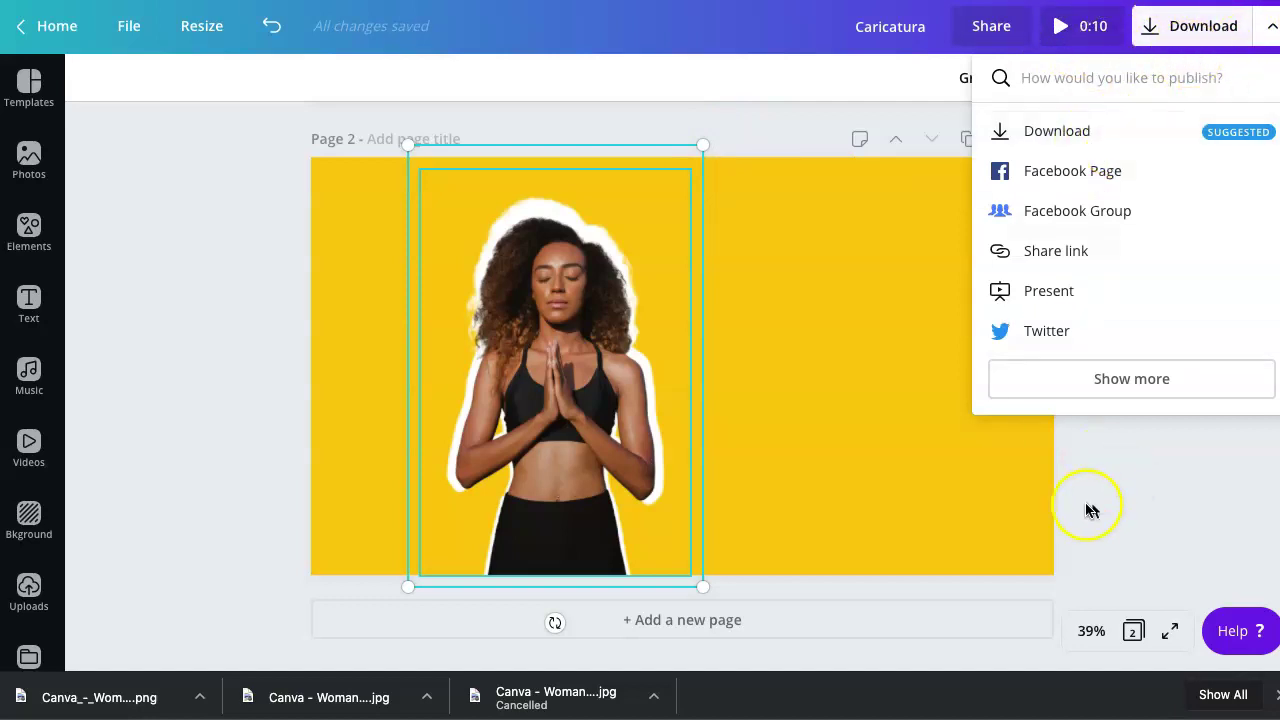
click(796, 446)
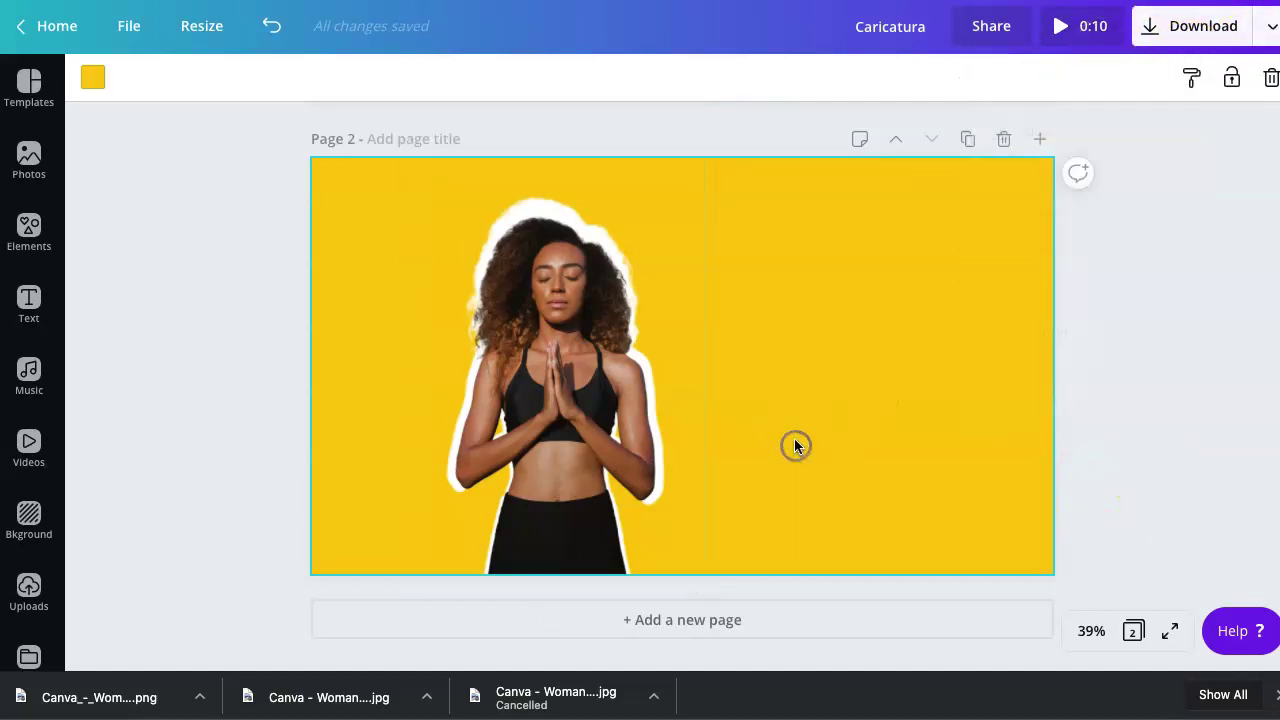
Select the woman cut-out and its white silhouette together and move both to the horizontal centre of page 2
drag(203, 337, 735, 384)
click(1118, 298)
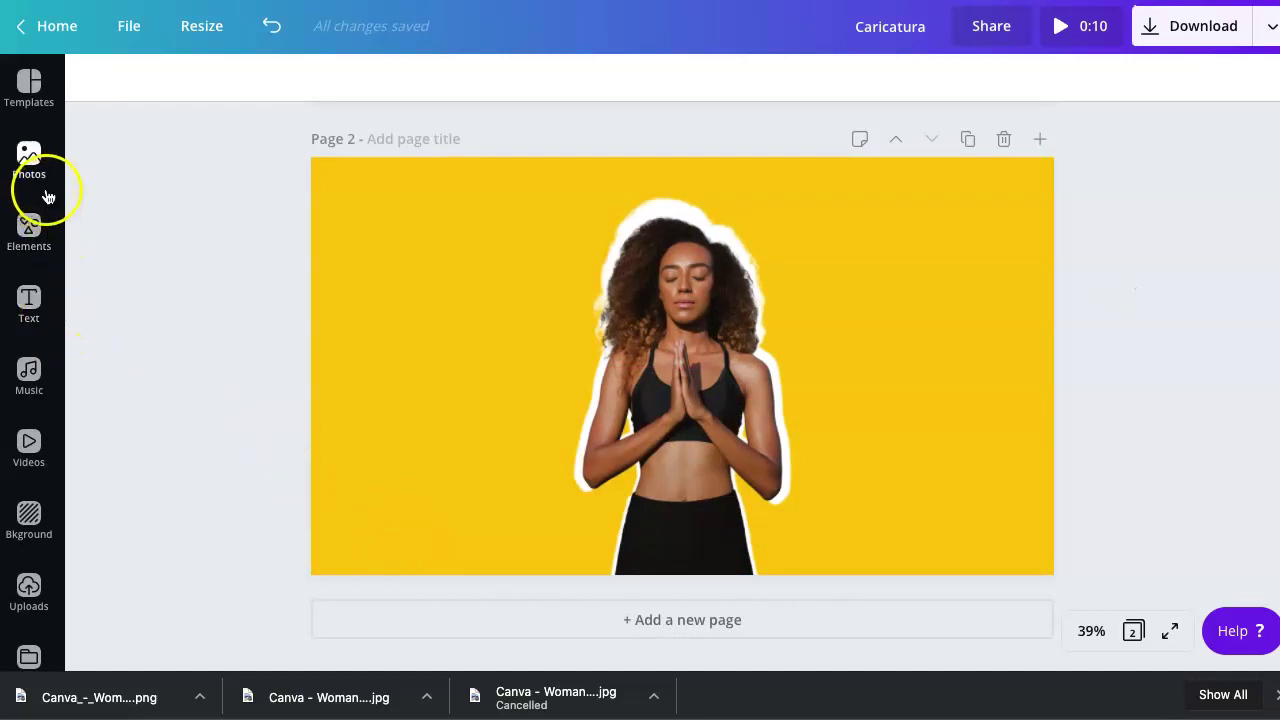
Search the elements library for "sticker" and look through the sticker categories, leaving the search cleared and the library closed
click(30, 222)
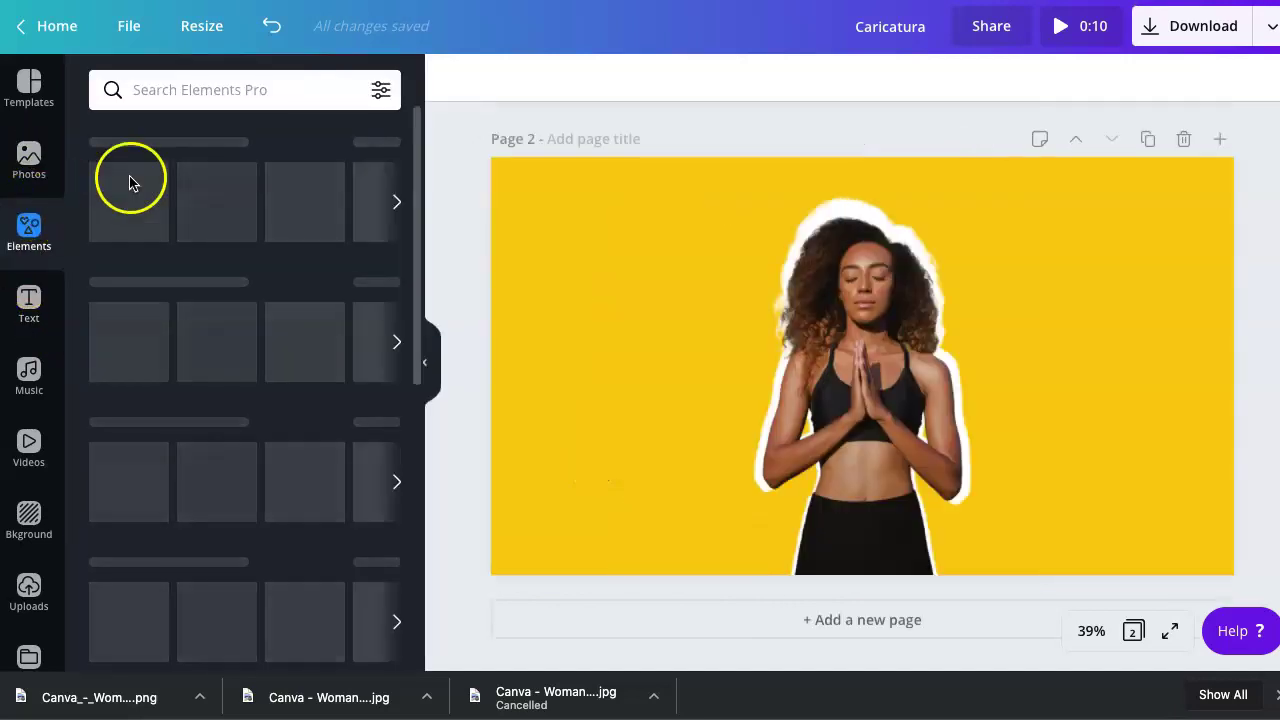
click(184, 101)
text(sticker)
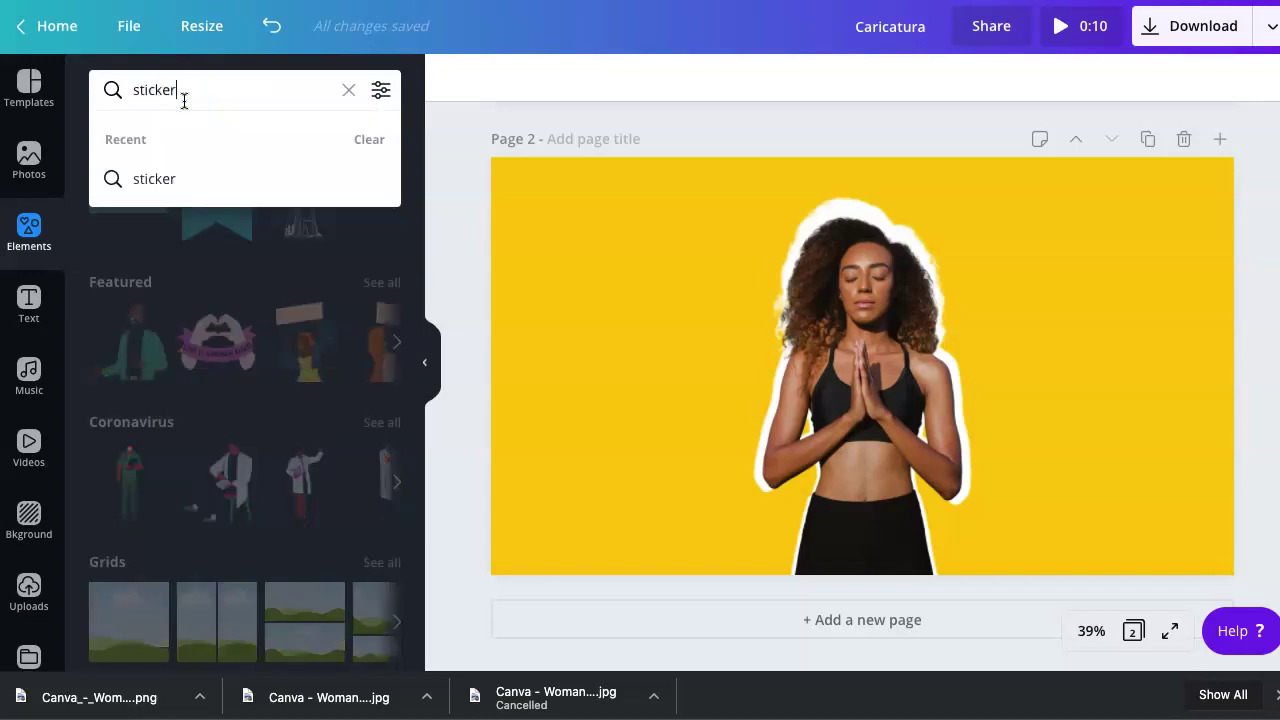
key(Return)
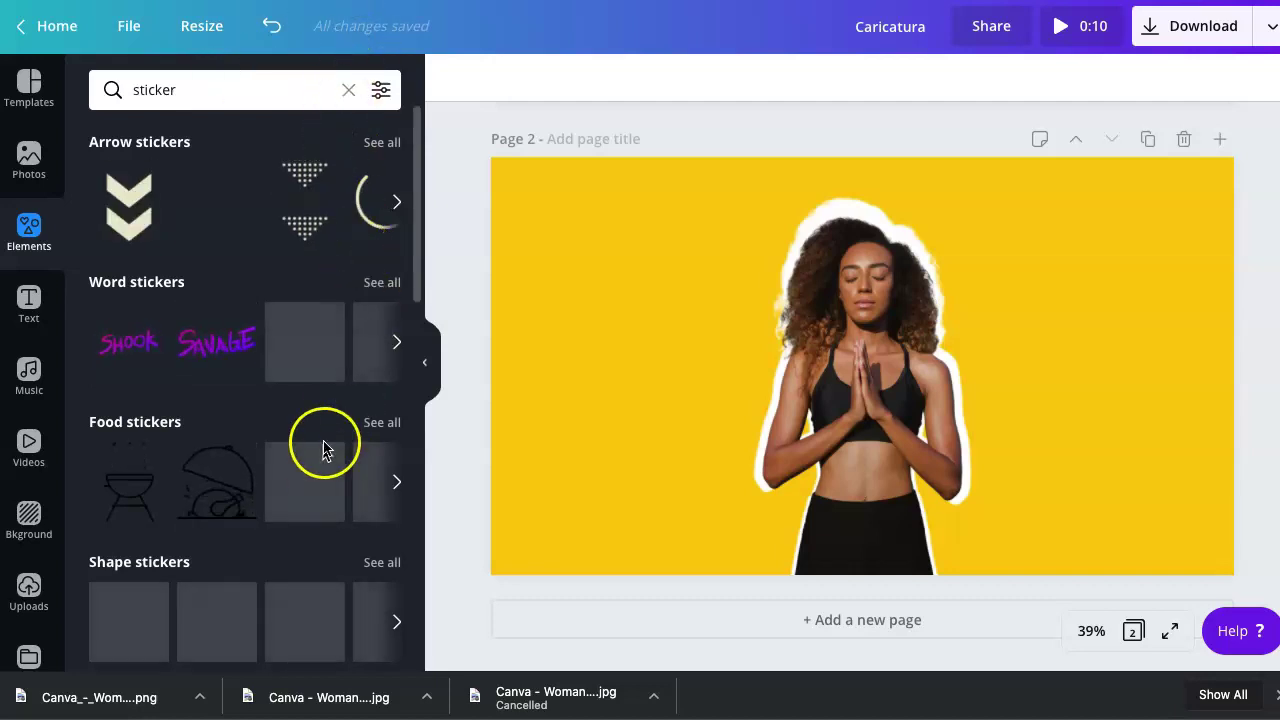
scroll(328, 337, down, 3)
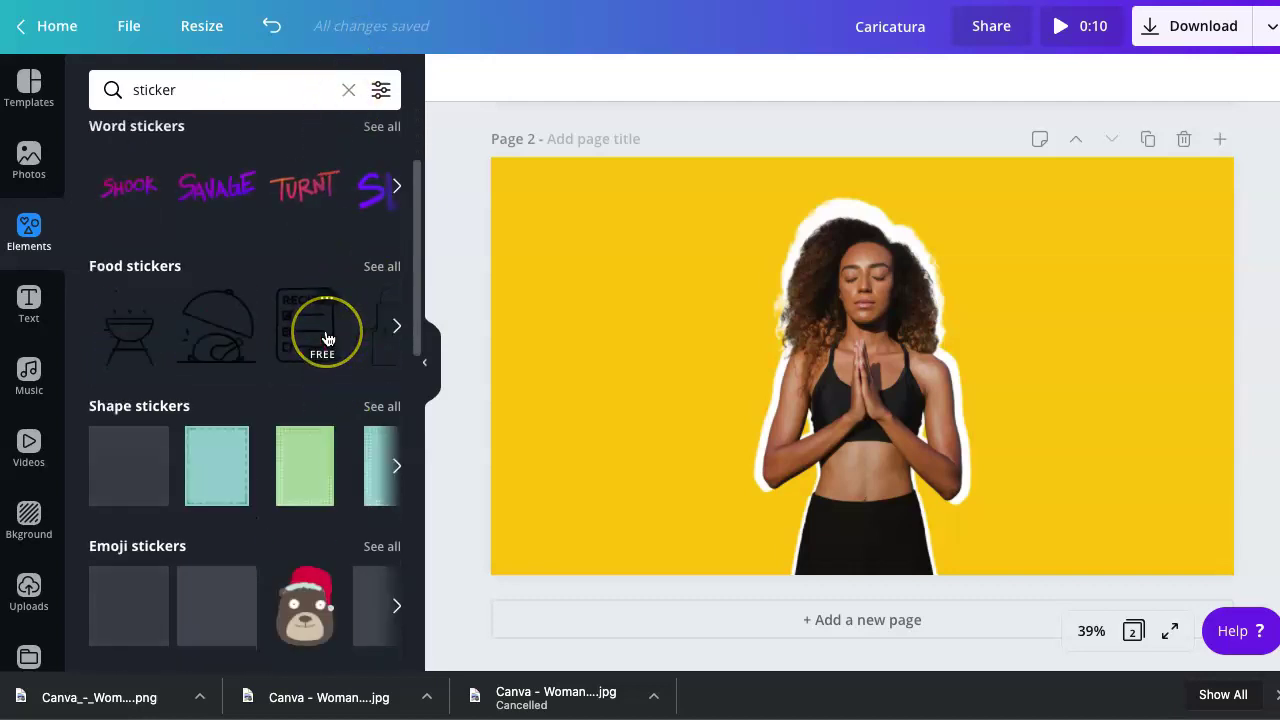
scroll(327, 337, down, 3)
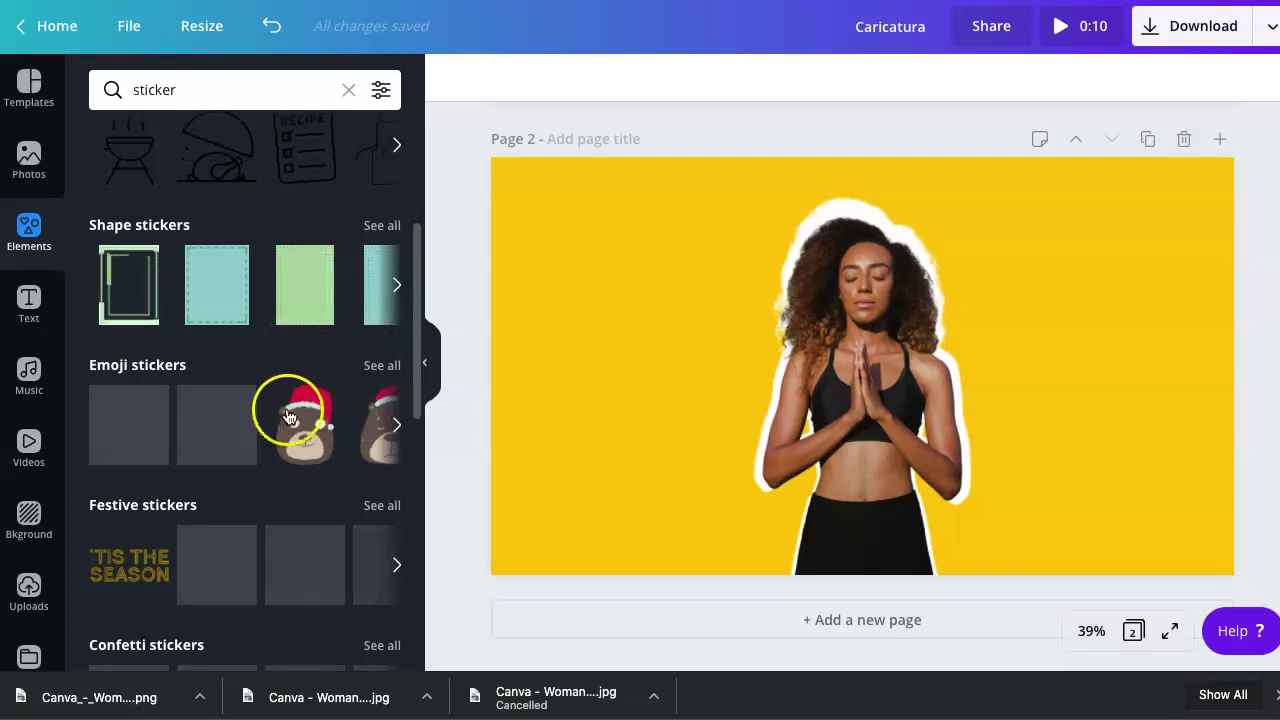
scroll(305, 410, up, 6)
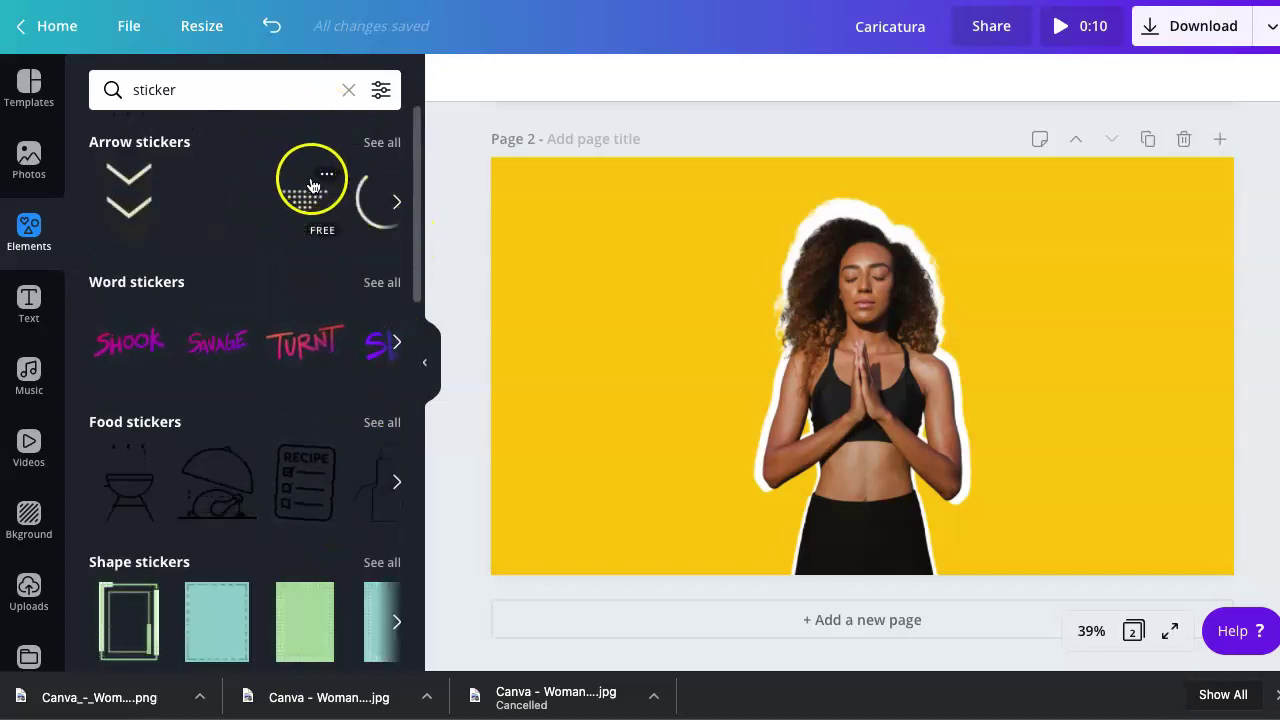
click(346, 91)
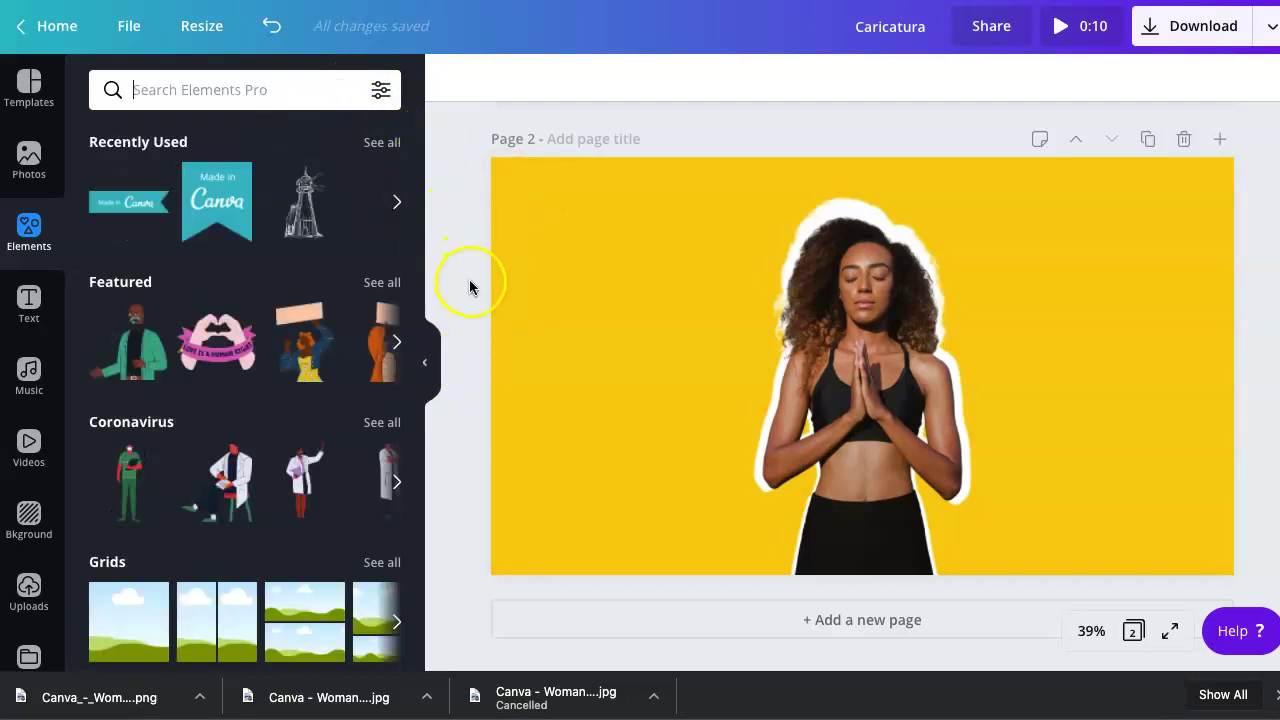
click(429, 366)
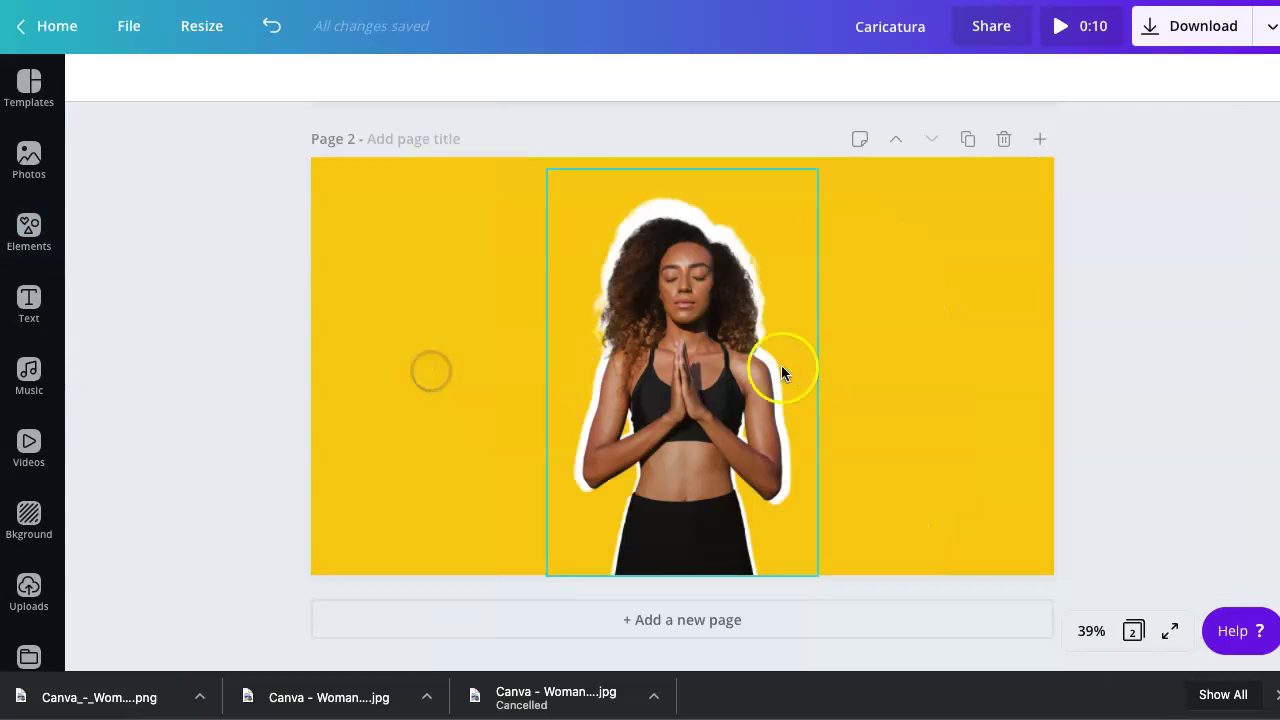